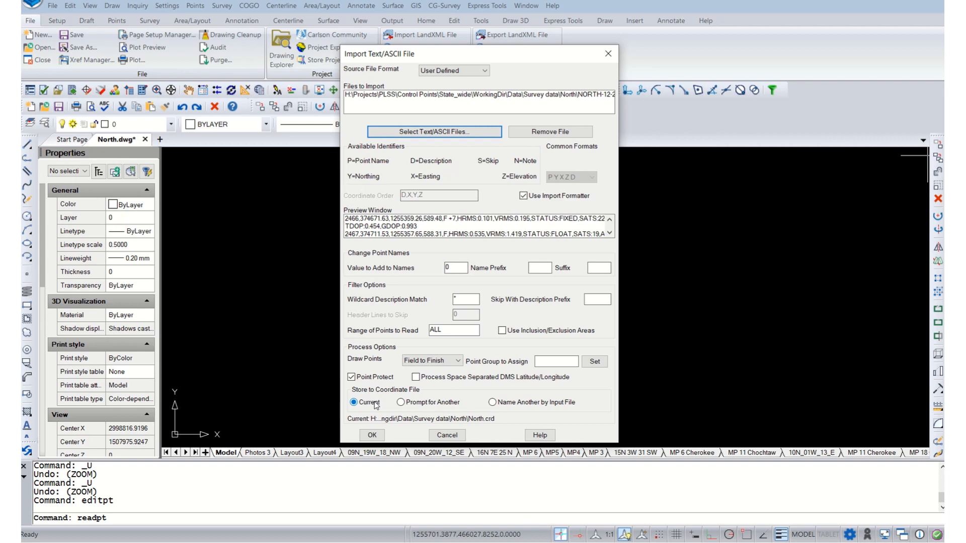
# Import the comma-separated points from NORTH-12-21-22.txt into the current coordinate file and draw them with Field to Finish
pyautogui.click(375, 435)
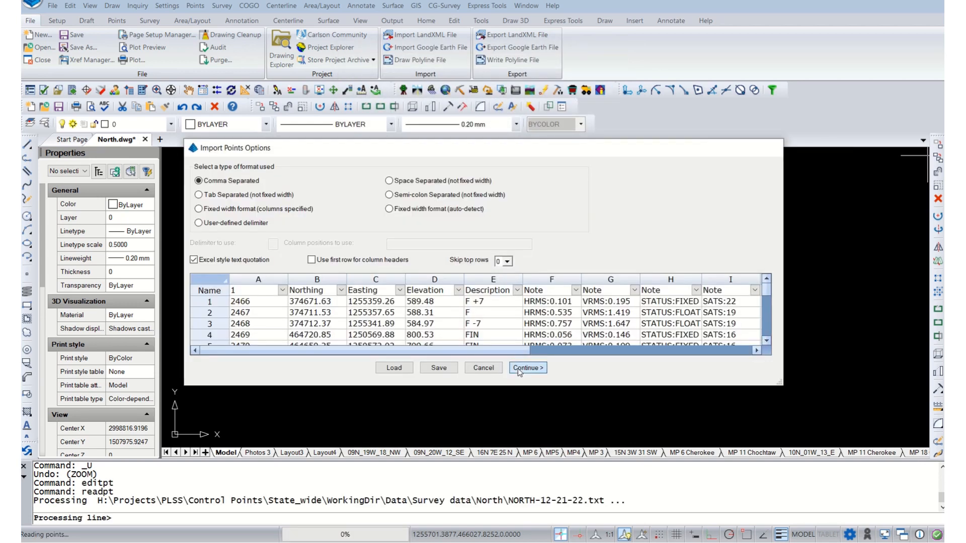
pyautogui.click(525, 367)
pyautogui.click(299, 283)
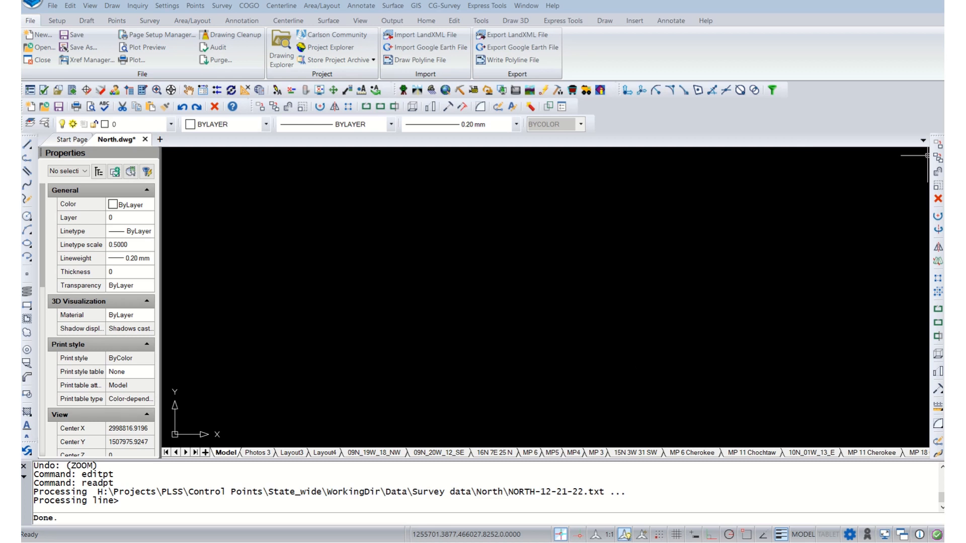
pyautogui.click(475, 328)
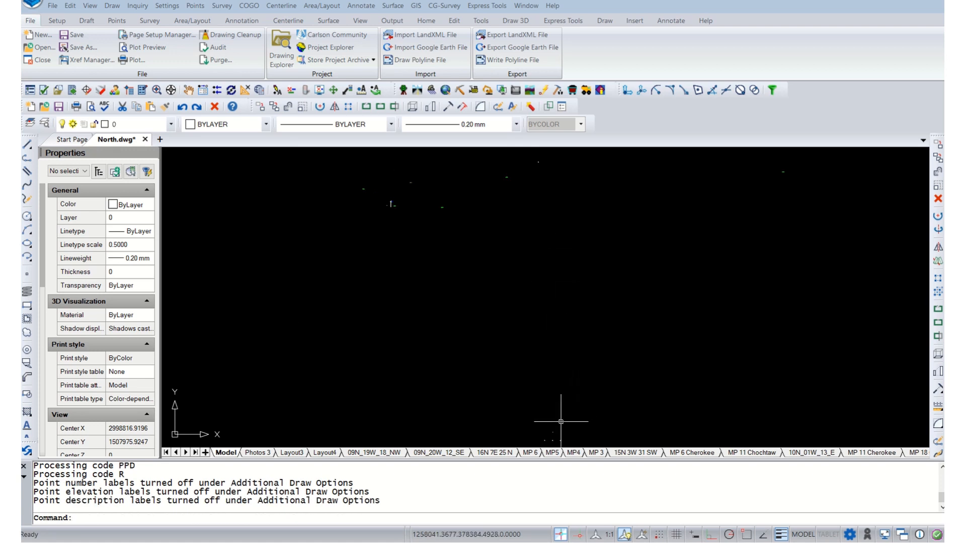
# Locate the newly drawn corner, fence lines and labelled trees in model space and regenerate the drawing
pyautogui.scroll(-1, 538, 257)
pyautogui.scroll(1, 538, 257)
pyautogui.scroll(-1, 525, 224)
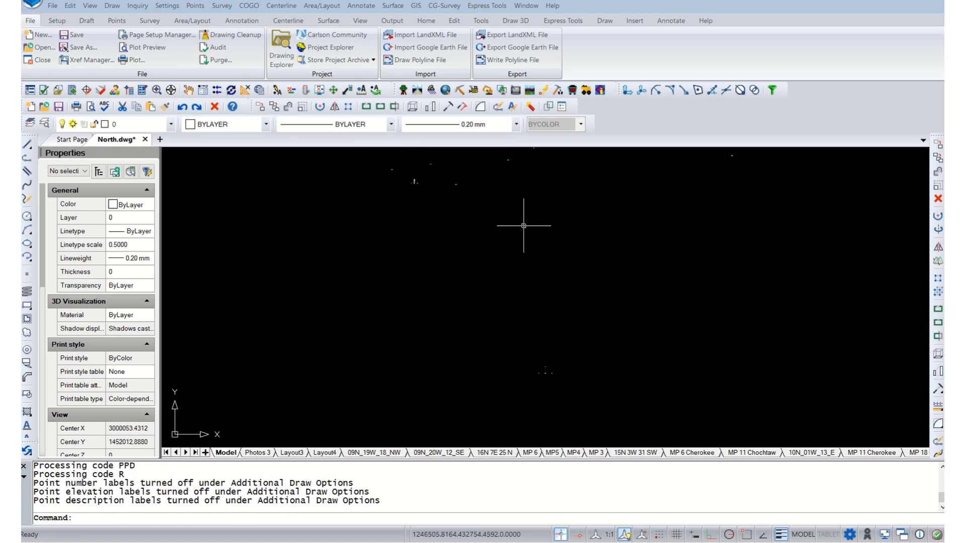
pyautogui.moveTo(535, 202)
pyautogui.mouseDown(button='middle')
pyautogui.moveTo(535, 236)
pyautogui.moveTo(526, 240)
pyautogui.mouseUp(button='middle')
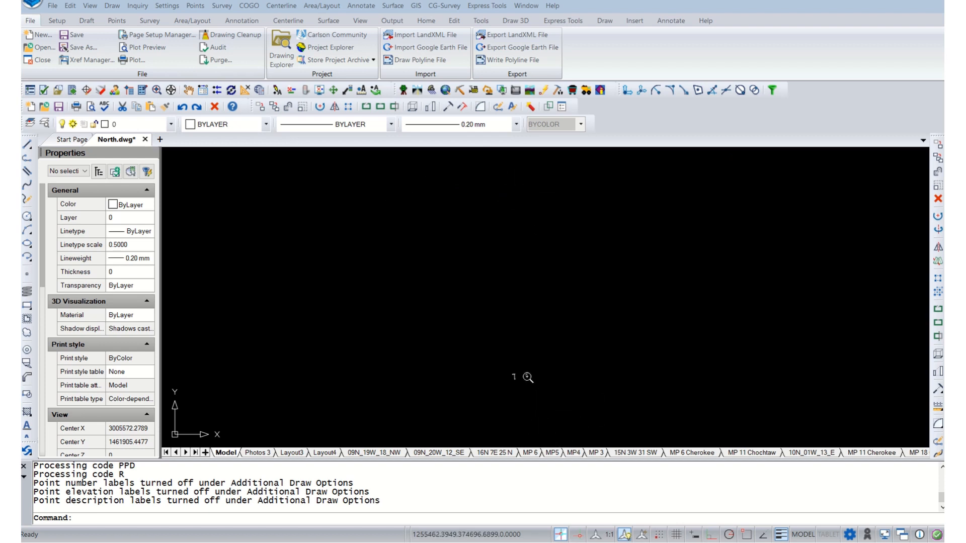
pyautogui.scroll(8, 500, 362)
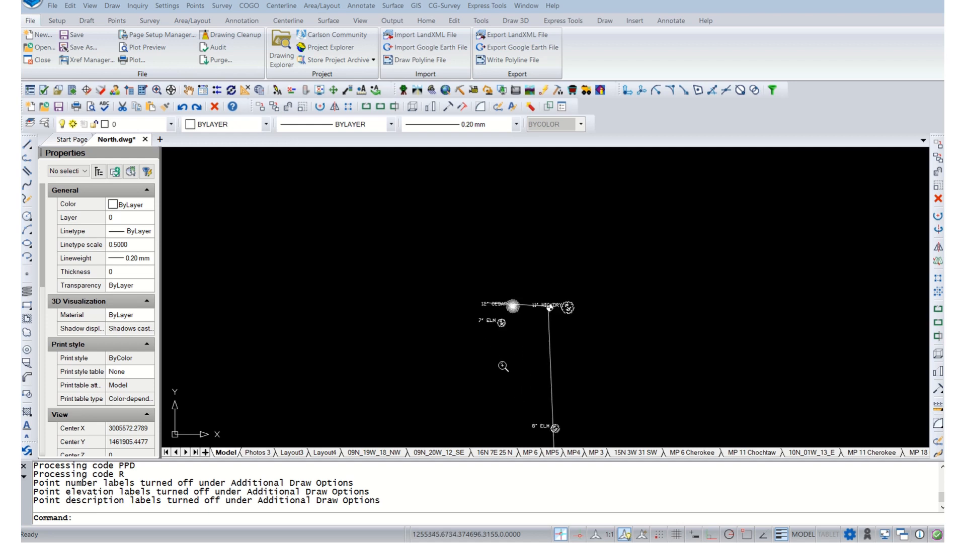
pyautogui.moveTo(507, 377)
pyautogui.mouseDown(button='middle')
pyautogui.moveTo(446, 302)
pyautogui.moveTo(481, 308)
pyautogui.moveTo(473, 293)
pyautogui.mouseUp(button='middle')
pyautogui.scroll(2, 479, 305)
pyautogui.click(347, 516)
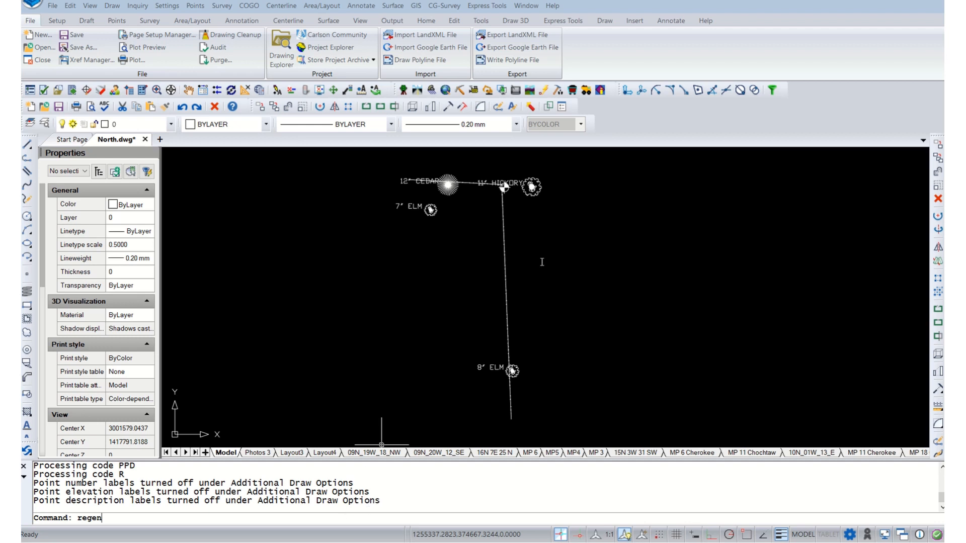
pyautogui.press('Return')
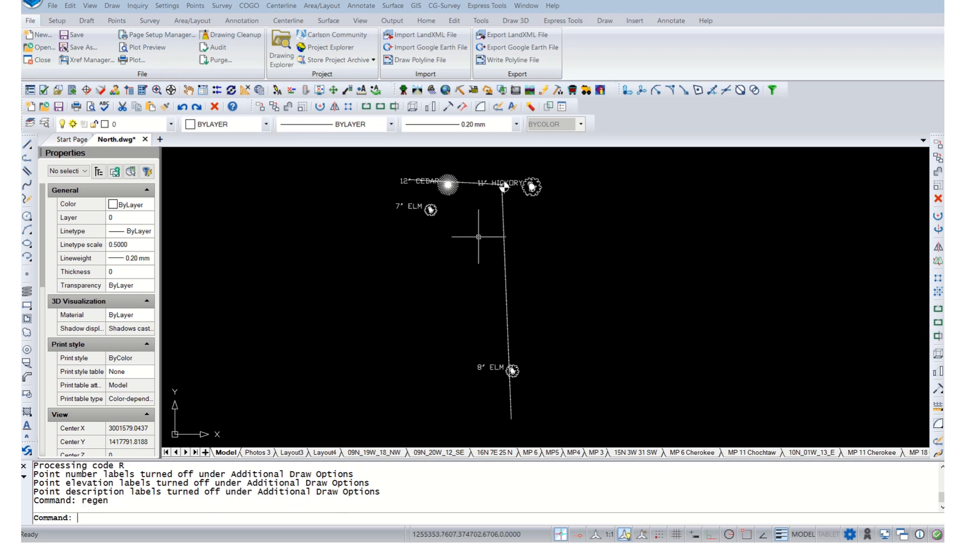
pyautogui.moveTo(480, 233); pyautogui.dragTo(473, 252, button='middle')
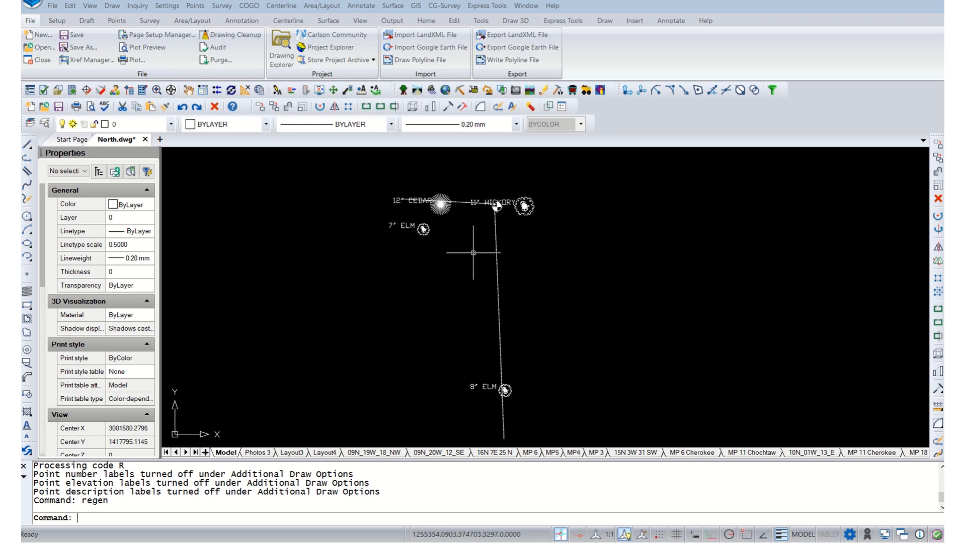
# Open the 08N-11W-05-N layout and enlarge the corner and its trees inside the viewport to fill the sheet
pyautogui.click(195, 453)
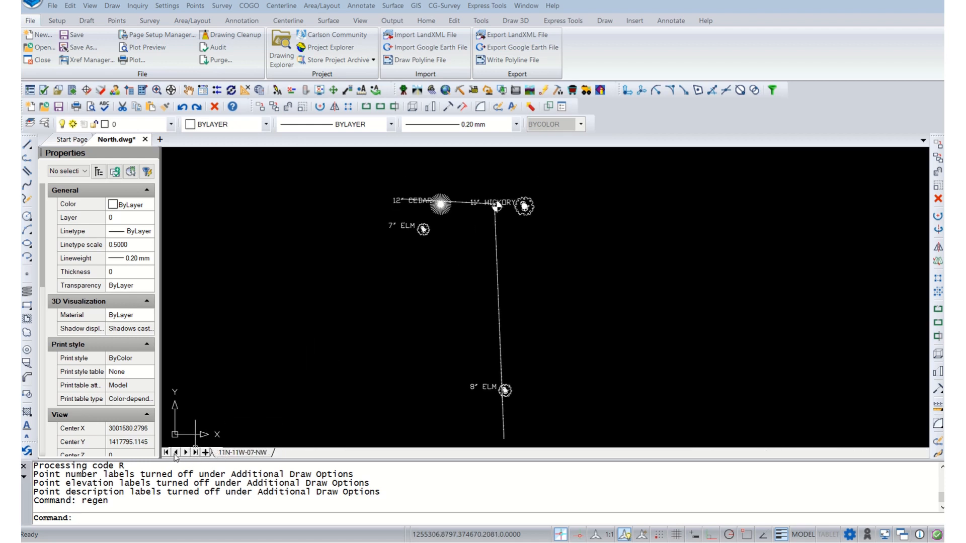
pyautogui.click(176, 453)
pyautogui.click(176, 452)
pyautogui.click(254, 453)
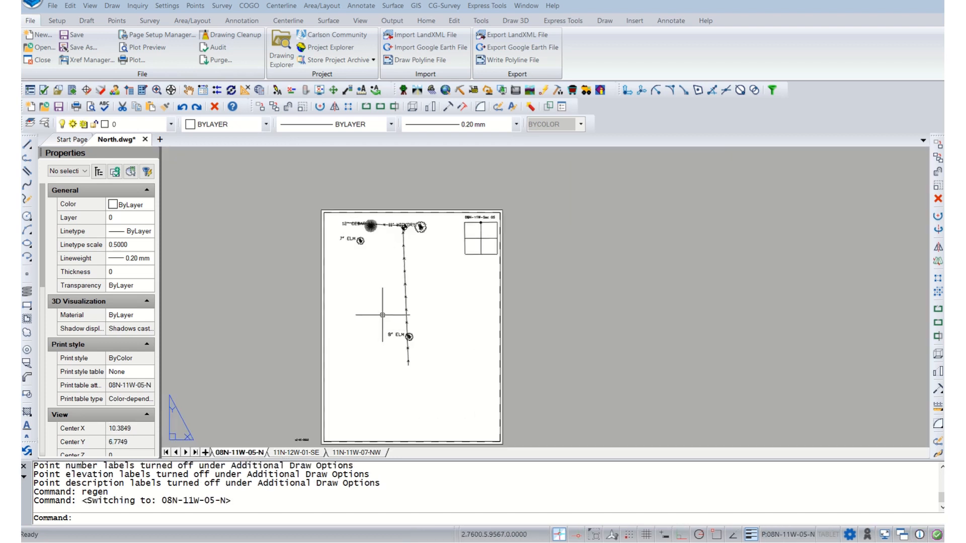
pyautogui.doubleClick(380, 317)
pyautogui.moveTo(386, 313)
pyautogui.mouseDown(button='middle')
pyautogui.moveTo(414, 367)
pyautogui.moveTo(373, 351)
pyautogui.mouseUp(button='middle')
pyautogui.scroll(4, 414, 367)
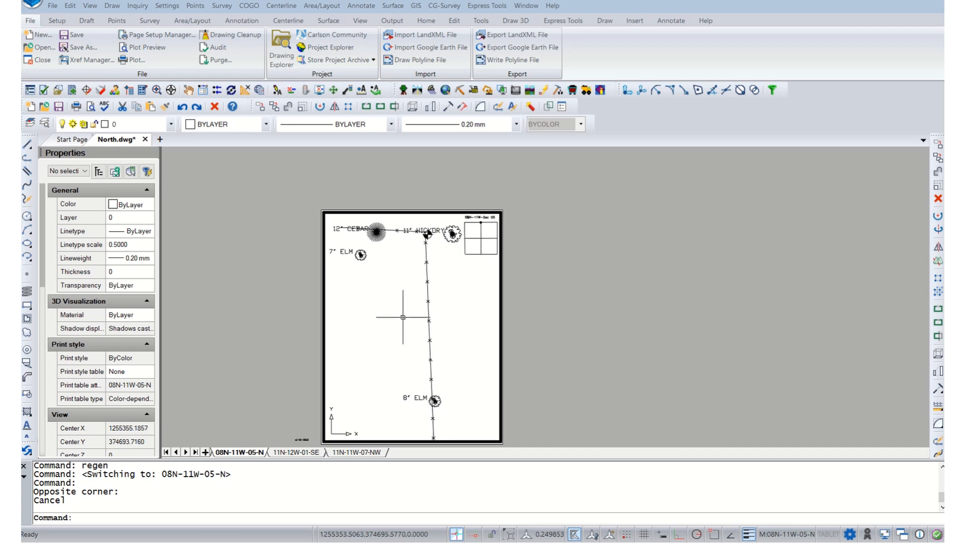
# Set the text height of all four tree labels in the viewport to 0.6
pyautogui.click(329, 221)
pyautogui.click(495, 438)
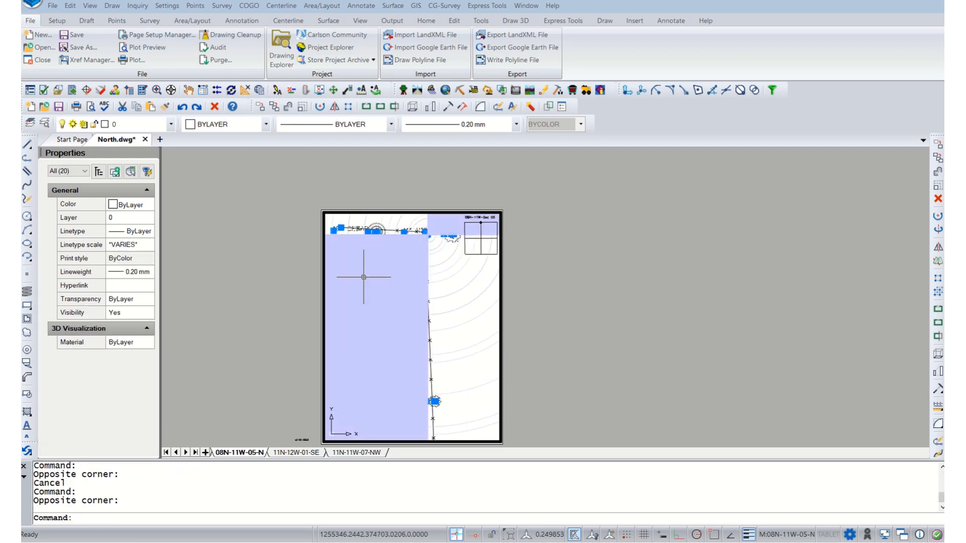
pyautogui.click(84, 172)
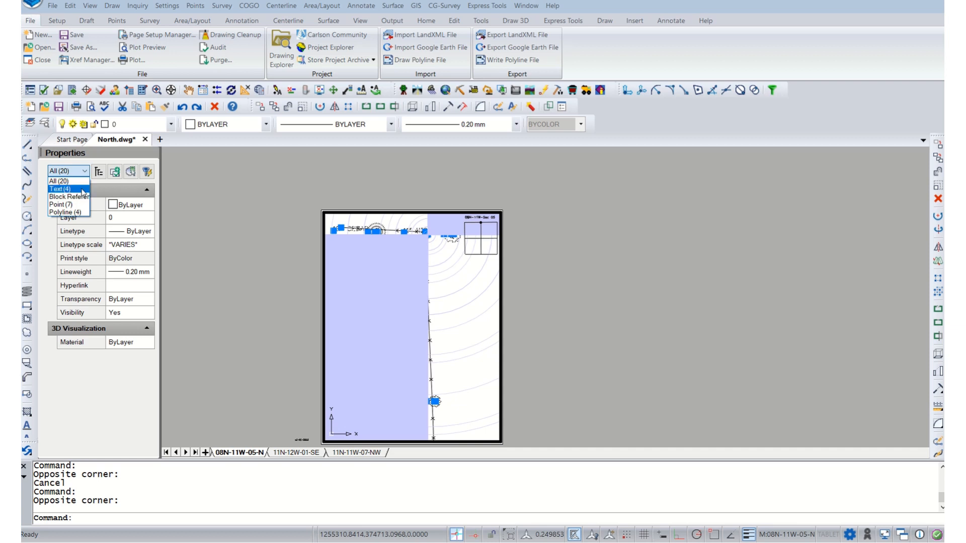
pyautogui.click(81, 197)
pyautogui.click(135, 438)
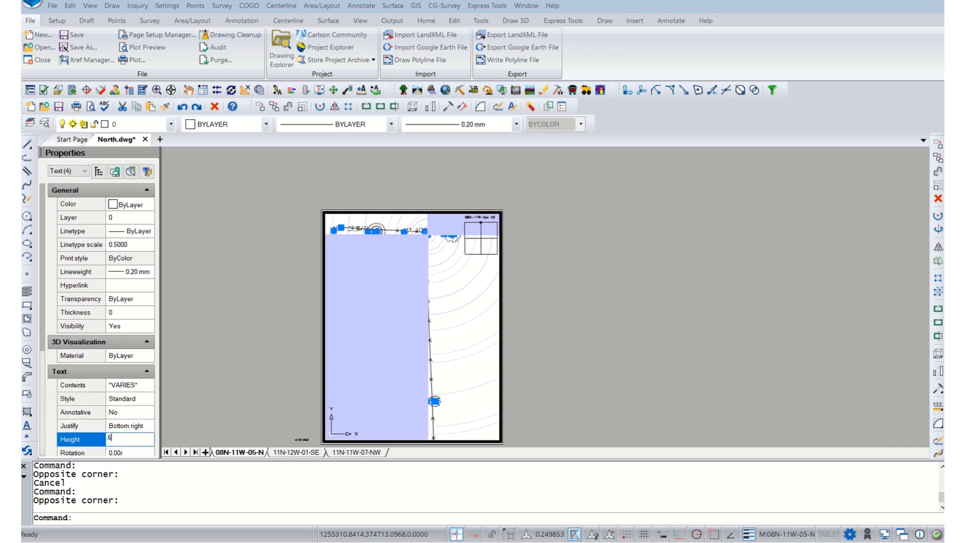
pyautogui.press('Tab')
pyautogui.press('Escape')
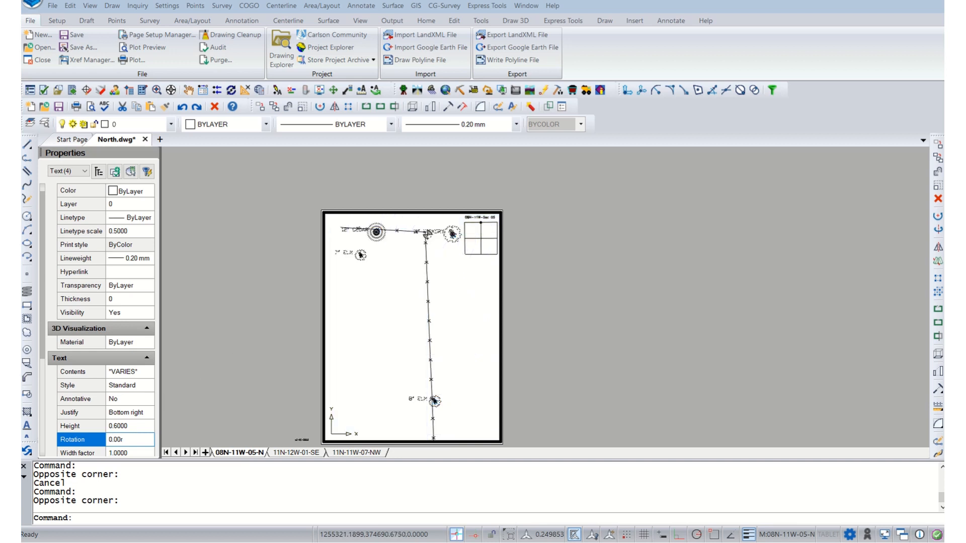
pyautogui.press('Escape')
pyautogui.press('Escape')
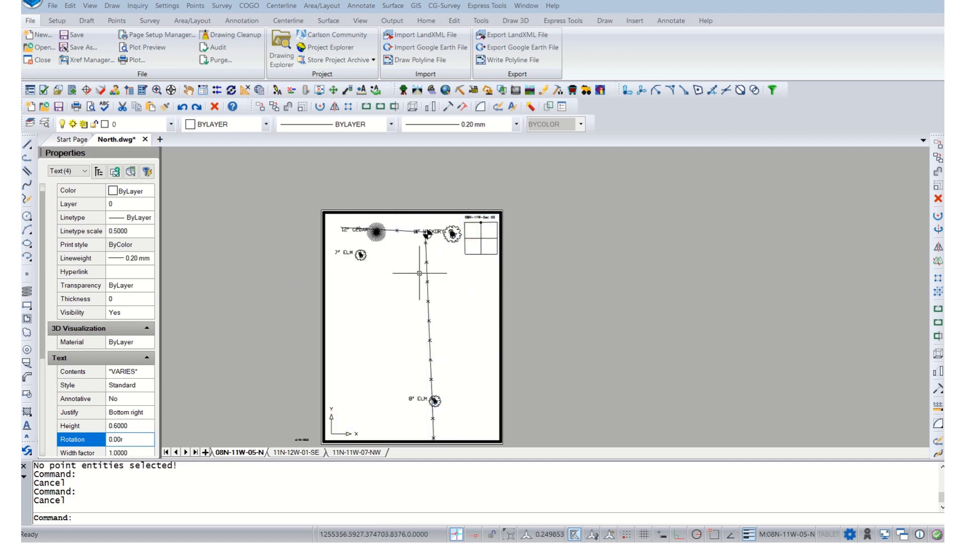
# Move the 12" CEDAR label above its tree symbol, clear of the fence line
pyautogui.doubleClick(512, 290)
pyautogui.scroll(2, 459, 276)
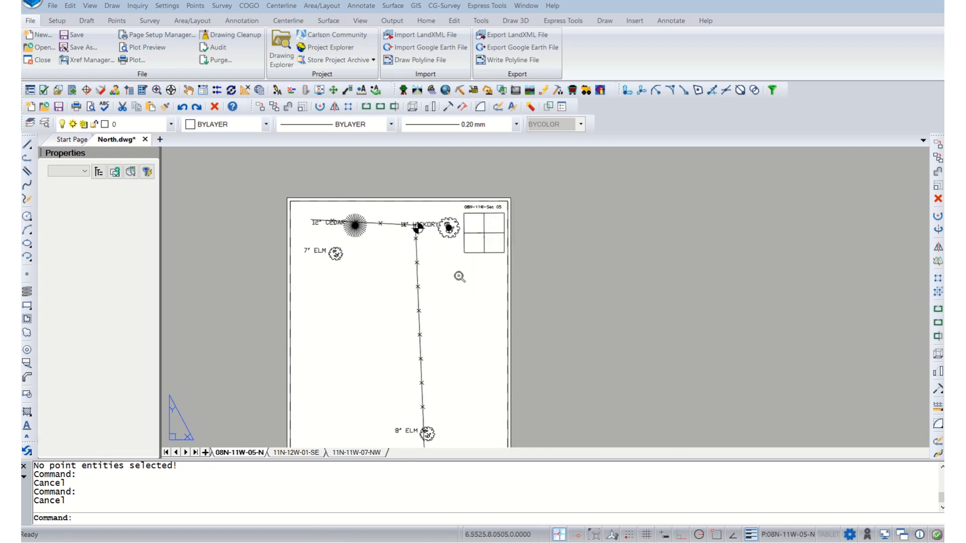
pyautogui.moveTo(449, 296); pyautogui.dragTo(485, 253, button='middle')
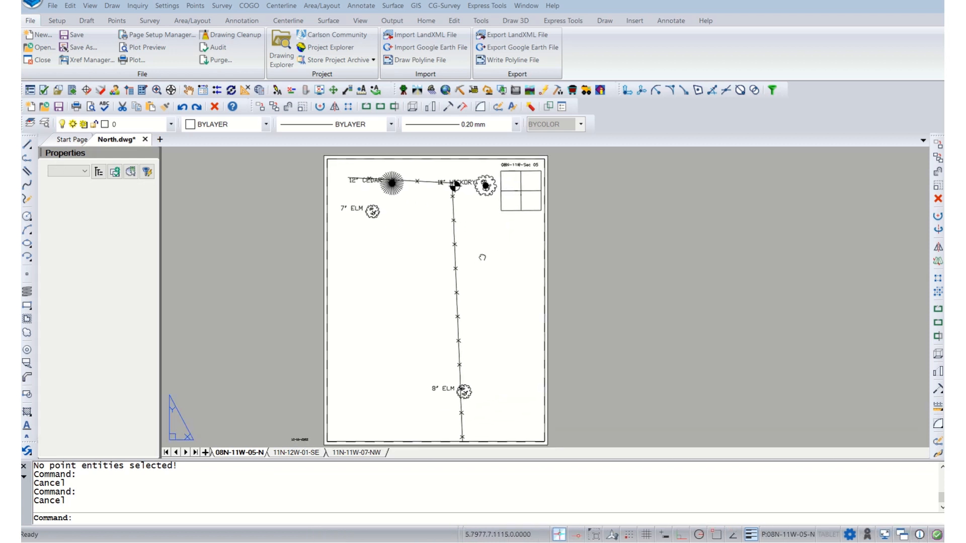
pyautogui.doubleClick(355, 187)
pyautogui.click(363, 180)
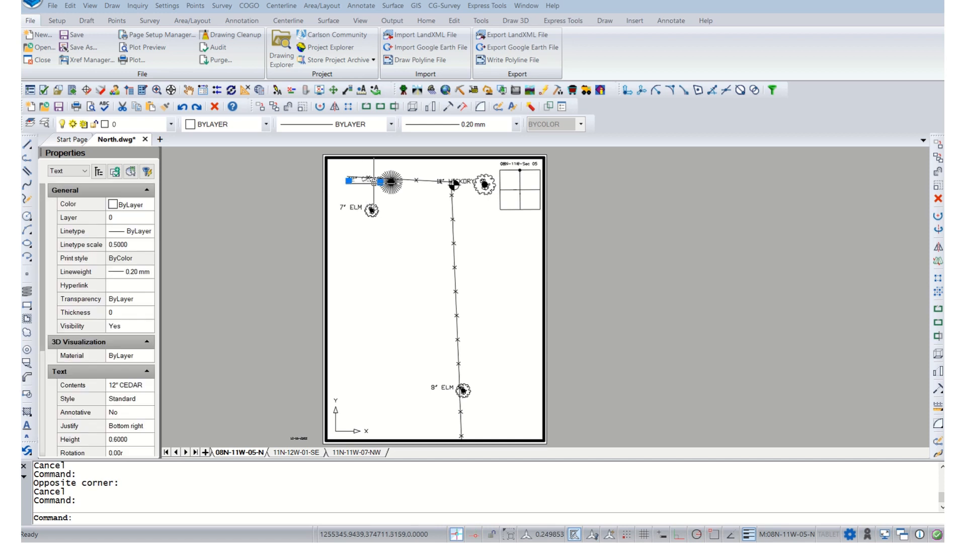
pyautogui.click(381, 180)
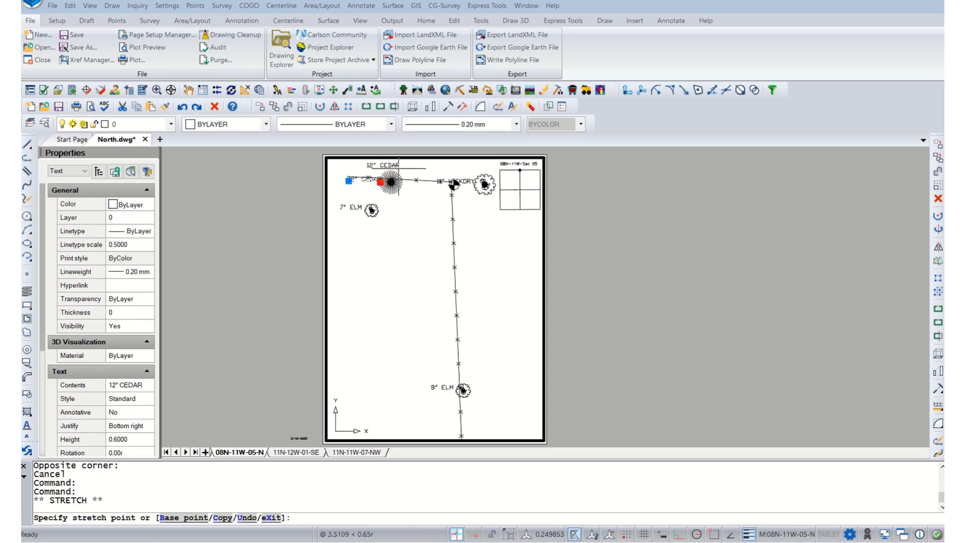
pyautogui.click(398, 168)
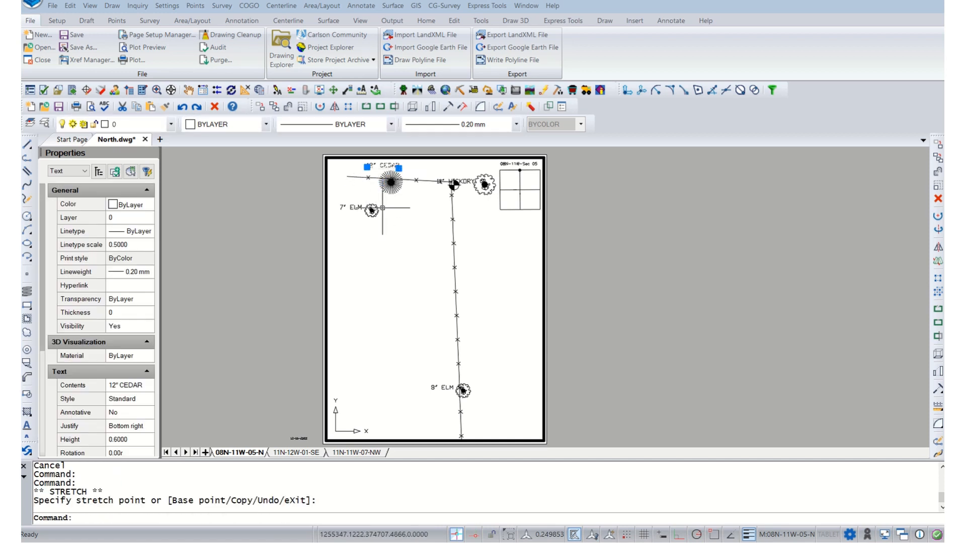
# Move the 11" HICKORY label above its tree symbol, clear of the corner monument, and clear the selection
pyautogui.click(472, 185)
pyautogui.click(473, 184)
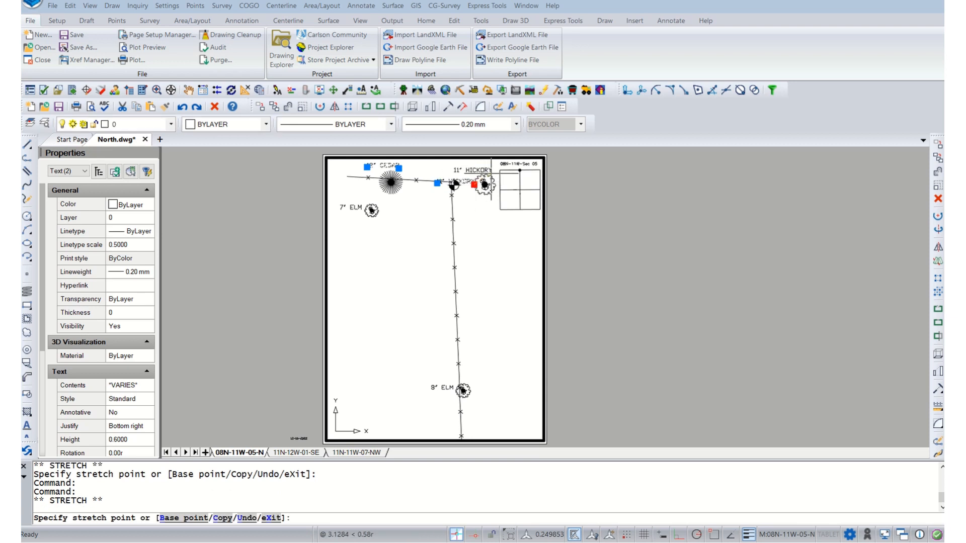
pyautogui.click(492, 173)
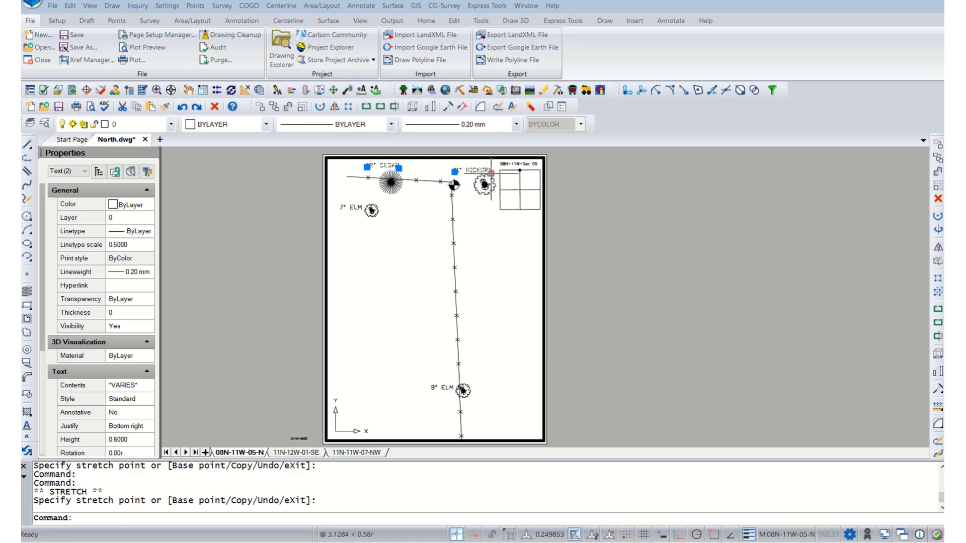
pyautogui.click(425, 347)
pyautogui.press('Escape')
pyautogui.press('Escape')
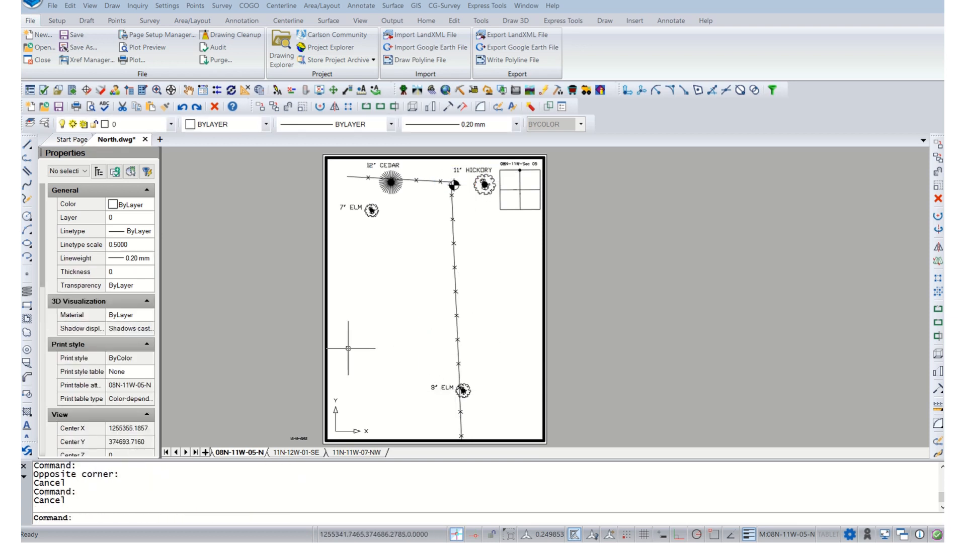
# Set the current linetype to DASHED and turn on entity snapping
pyautogui.click(350, 129)
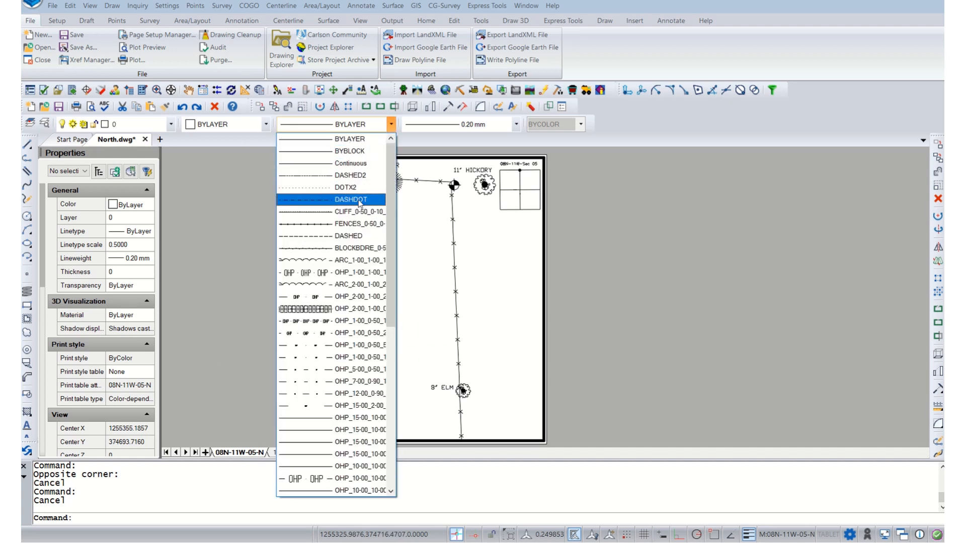
pyautogui.click(360, 236)
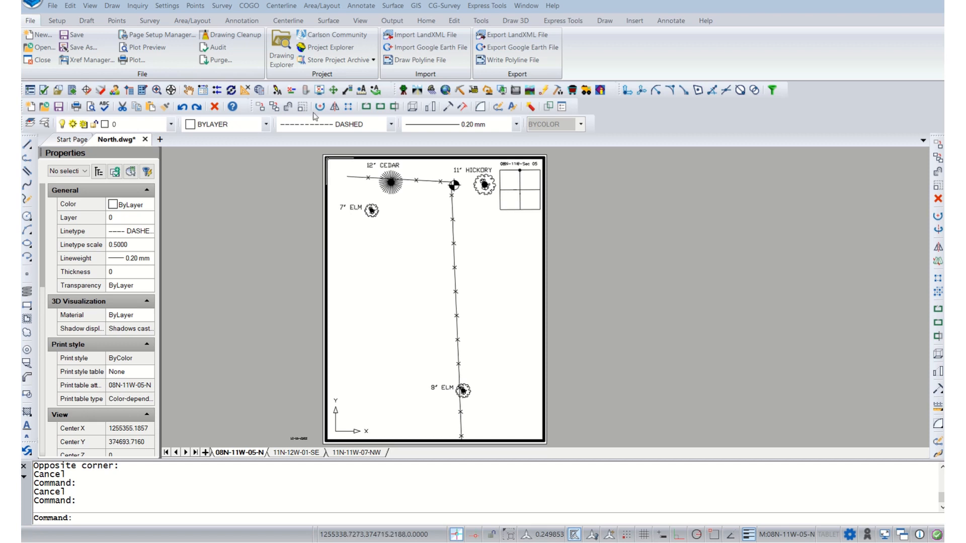
pyautogui.click(712, 536)
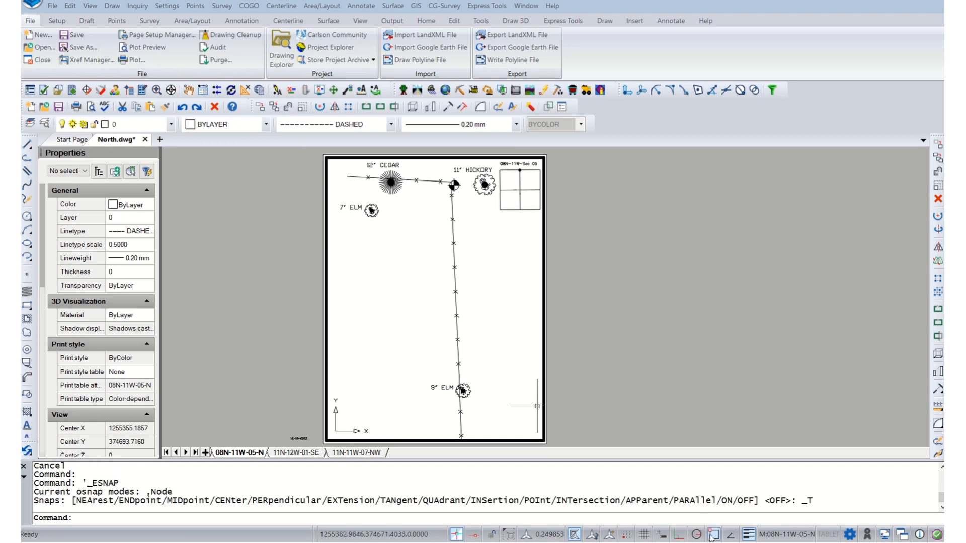
# Draw a dashed line from the corner monument to the centre of the 11" HICKORY tree
pyautogui.click(115, 518)
pyautogui.write('L')
pyautogui.press('Return')
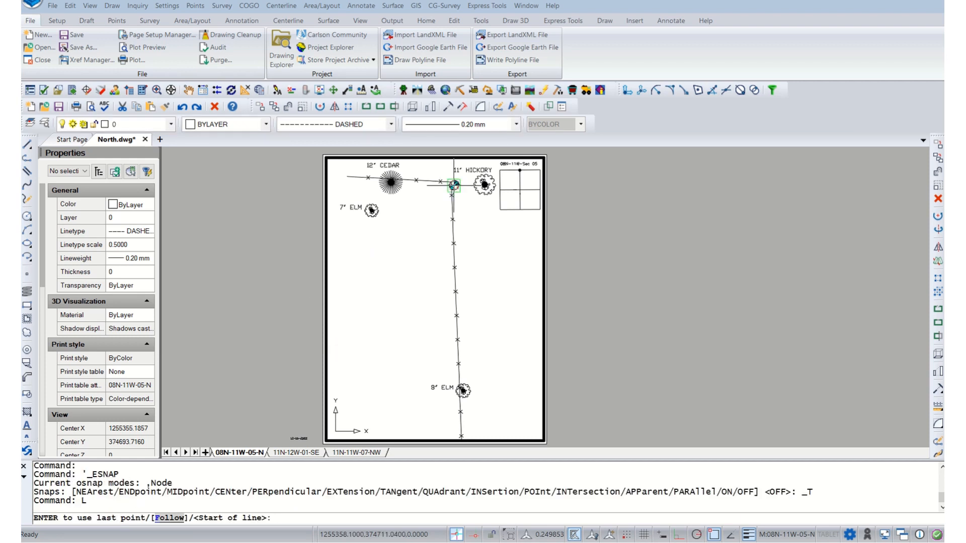
pyautogui.click(453, 186)
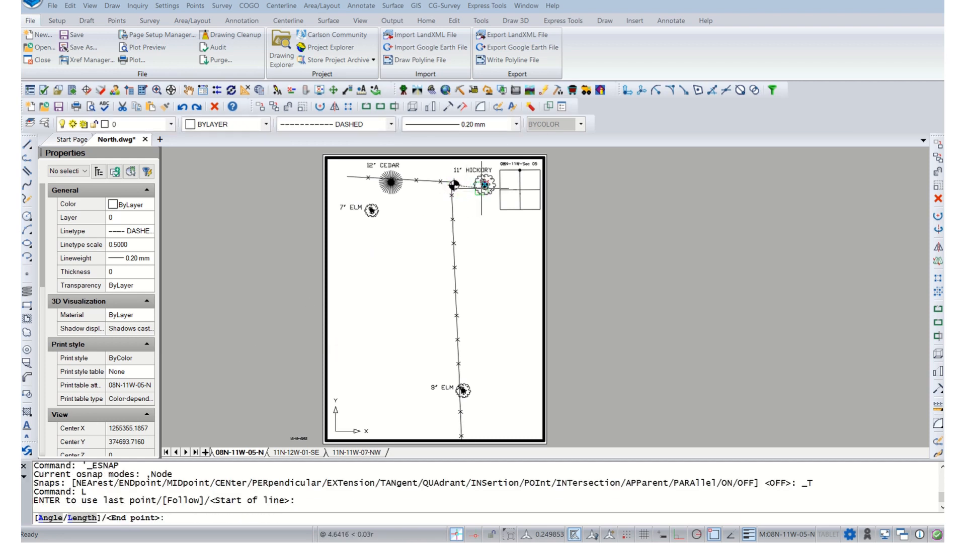
pyautogui.click(484, 185)
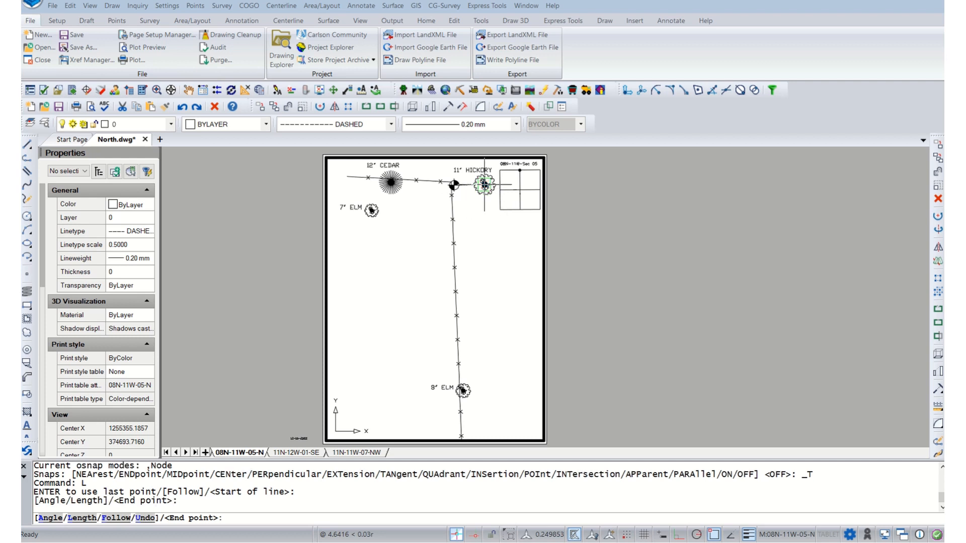
pyautogui.press('Return')
# Draw dashed lines from the corner monument to the 12" CEDAR and the 7" ELM
pyautogui.press('Return')
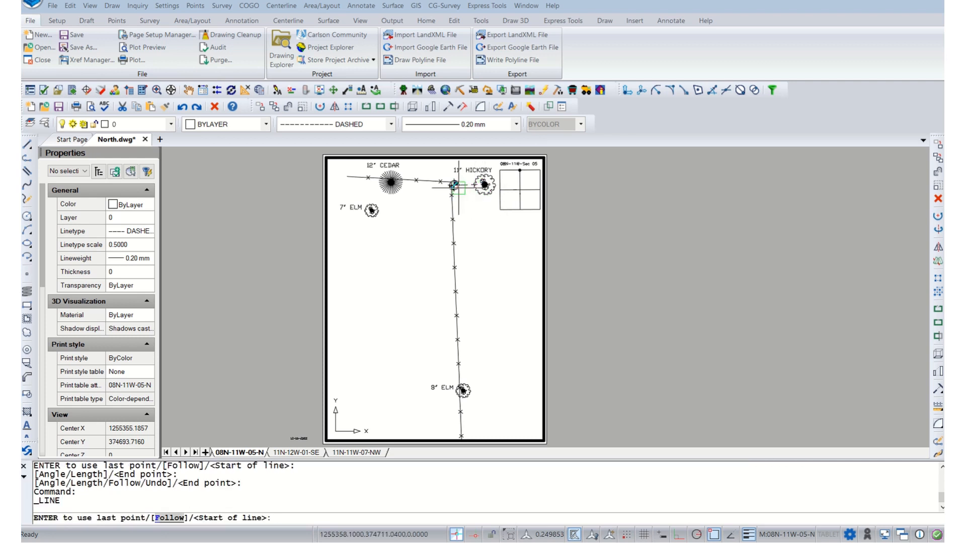
pyautogui.click(453, 185)
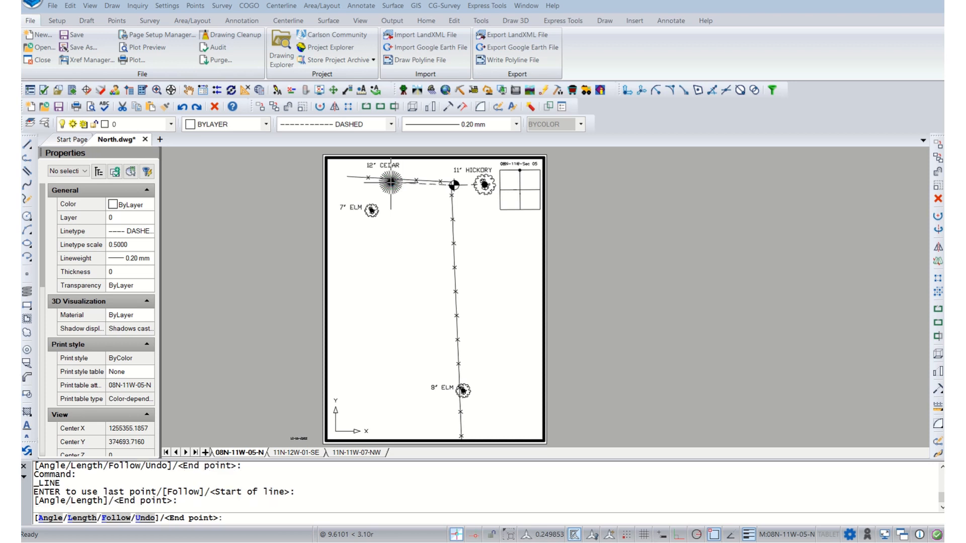
pyautogui.click(453, 185)
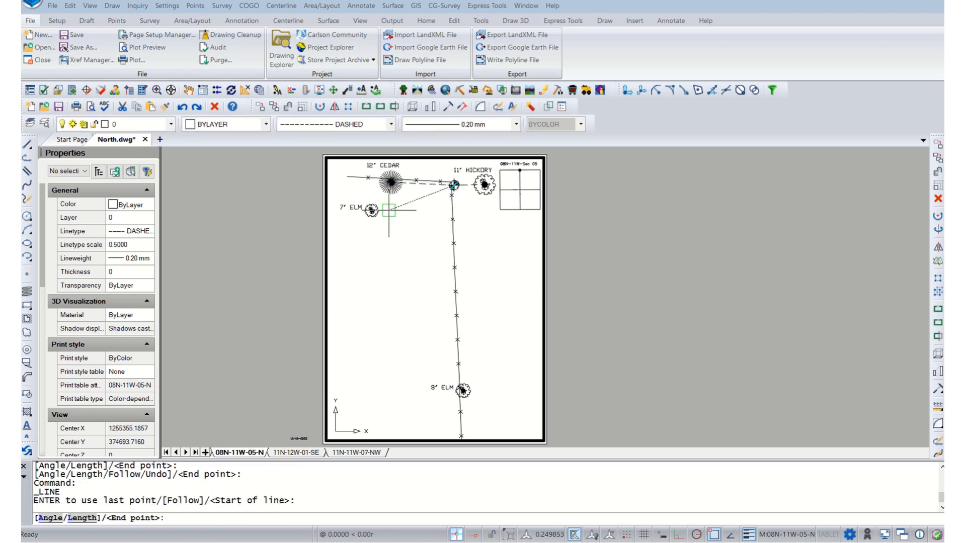
pyautogui.click(372, 210)
pyautogui.press('Return')
pyautogui.press('Return')
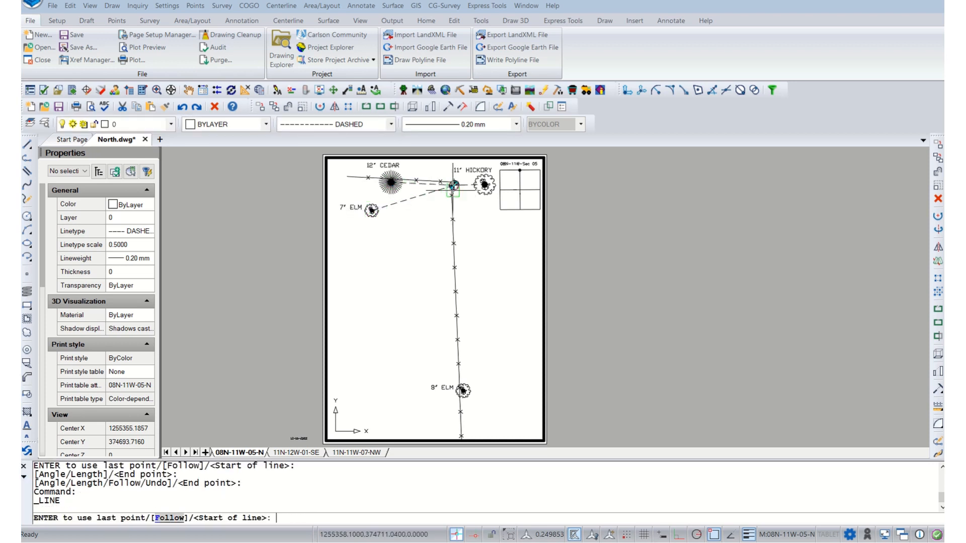
# Draw a dashed line from the corner monument to the centre of the 8" ELM tree
pyautogui.click(454, 186)
pyautogui.click(462, 391)
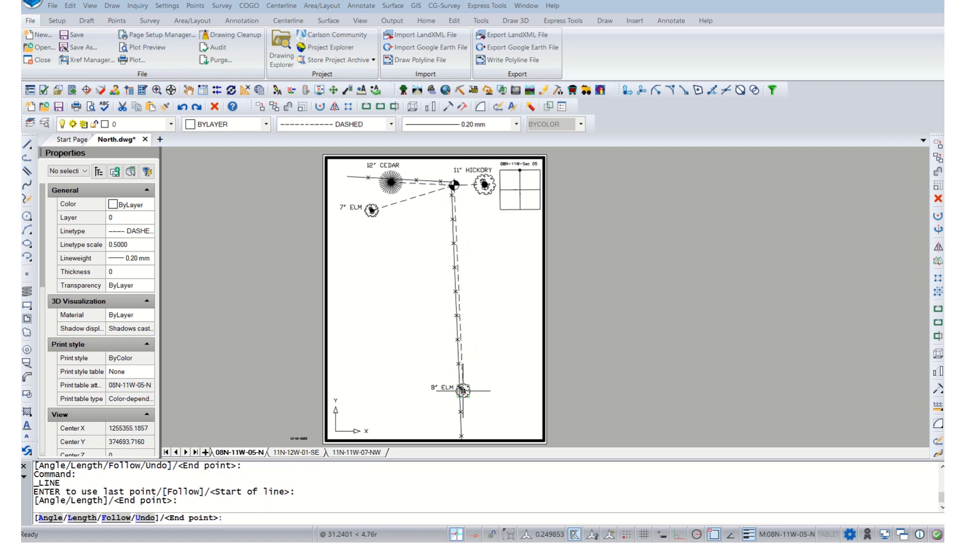
pyautogui.press('Return')
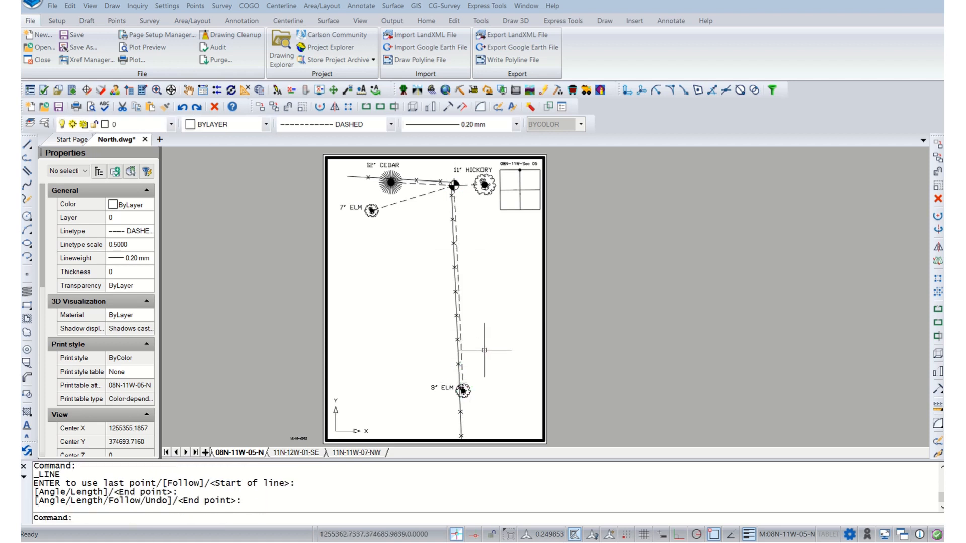
pyautogui.press('Escape')
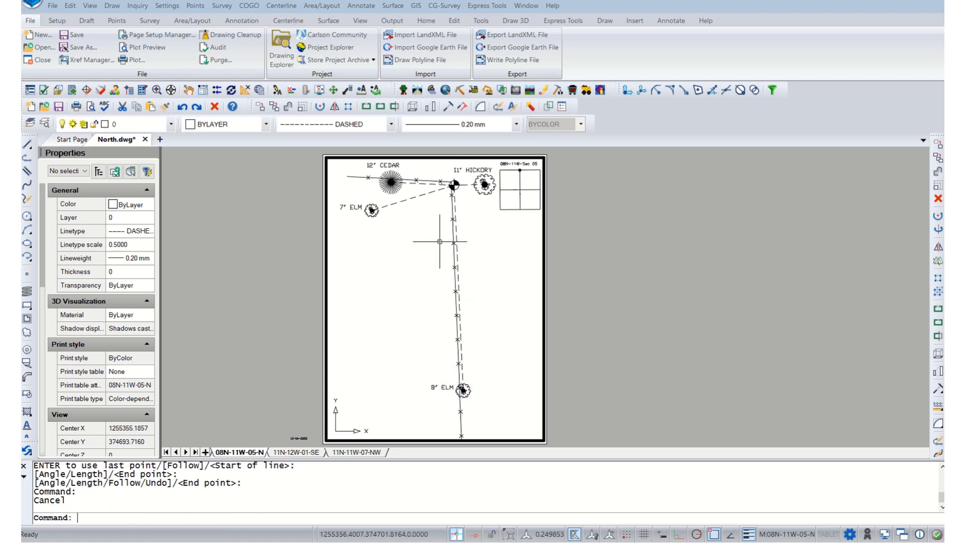
# Auto-annotate the 7" ELM and 8" ELM tie lines with bearings above and distances below, centered and parallel to each line
pyautogui.click(361, 5)
pyautogui.click(383, 36)
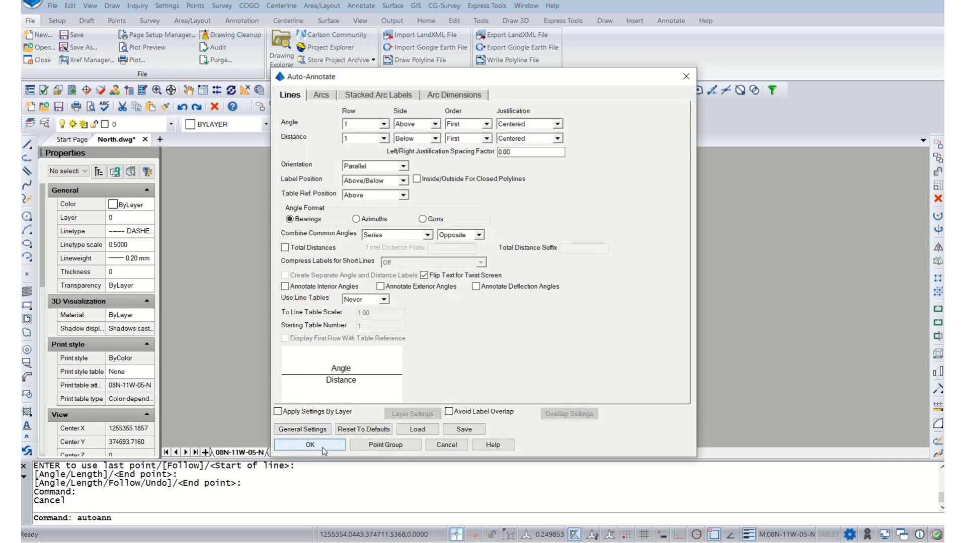
pyautogui.click(322, 445)
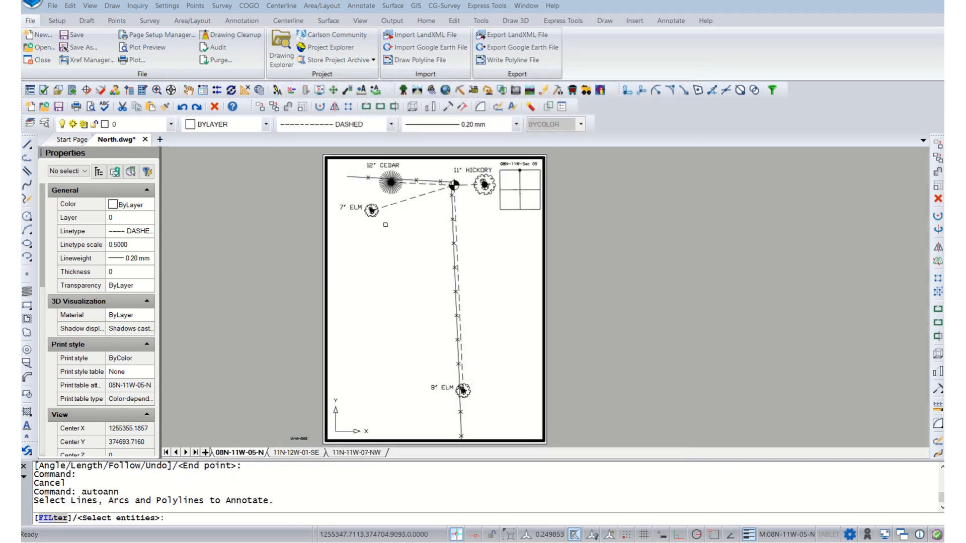
pyautogui.click(382, 207)
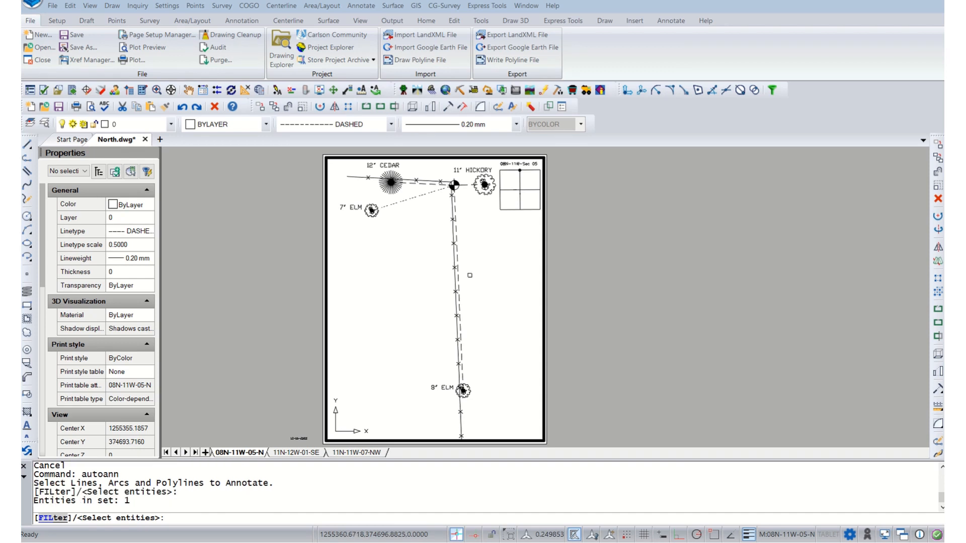
pyautogui.click(463, 378)
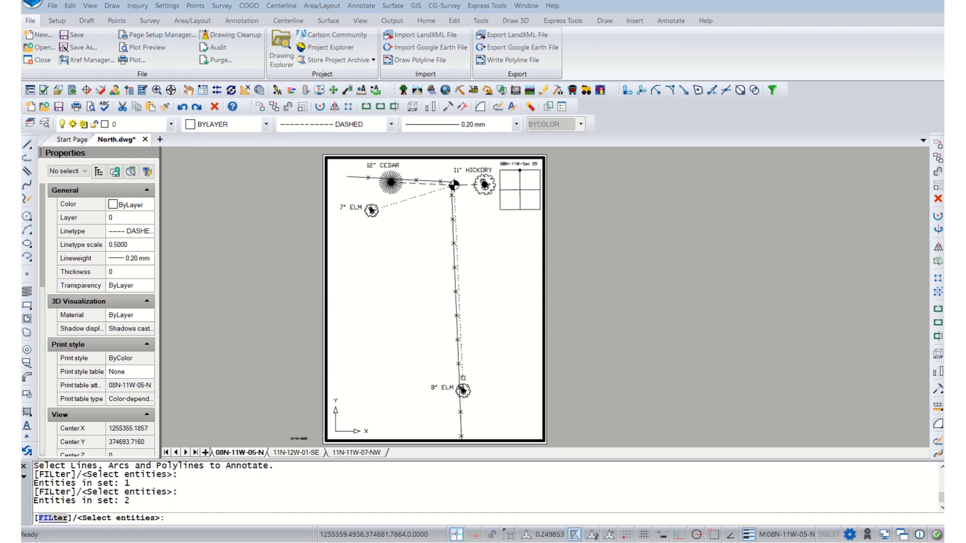
pyautogui.press('Return')
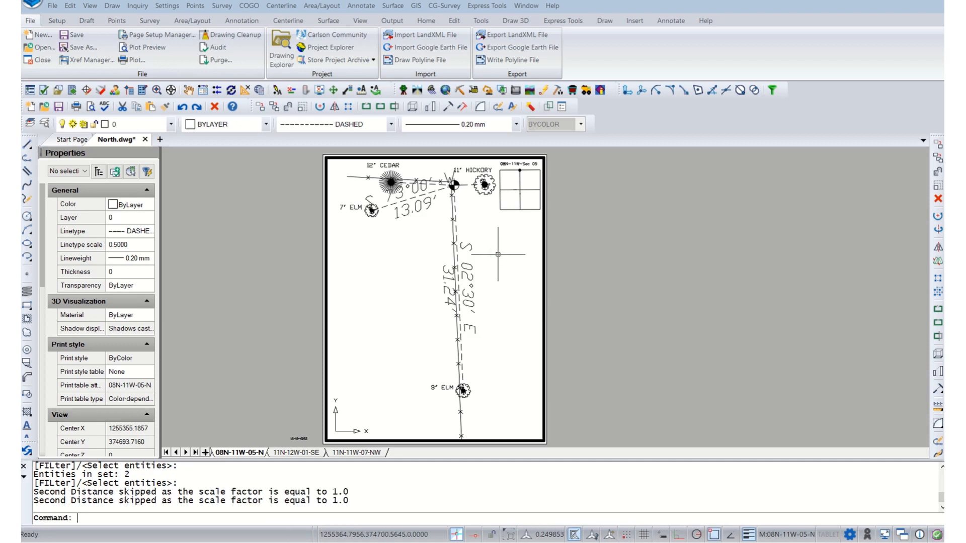
pyautogui.press('Escape')
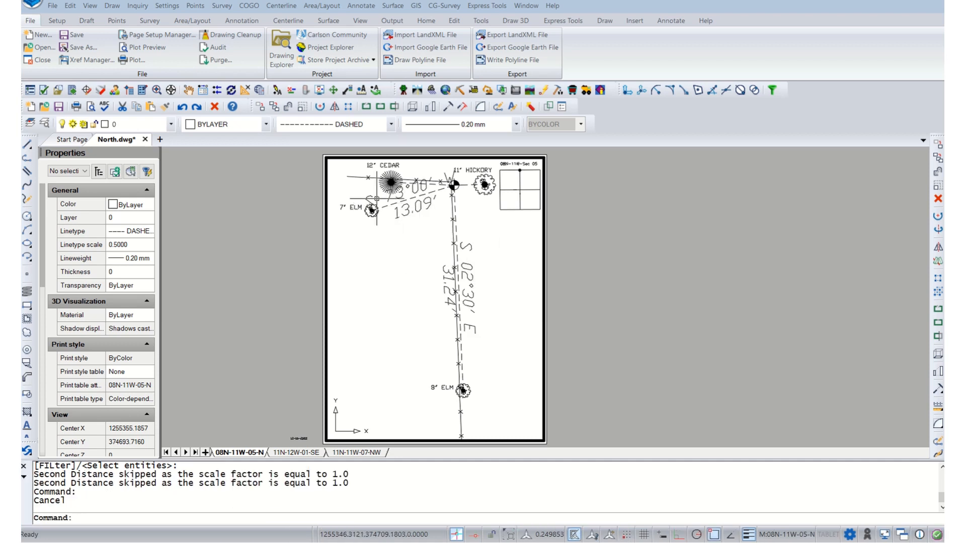
# Set the text height of the bearing and distance labels on both annotated tie lines to 0.8, then clear the selection
pyautogui.click(353, 170)
pyautogui.click(524, 367)
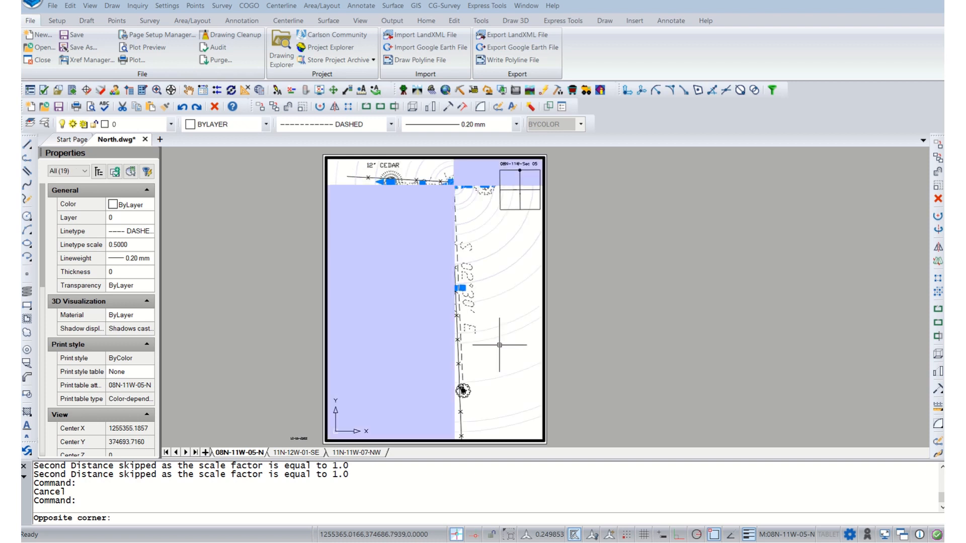
pyautogui.click(80, 173)
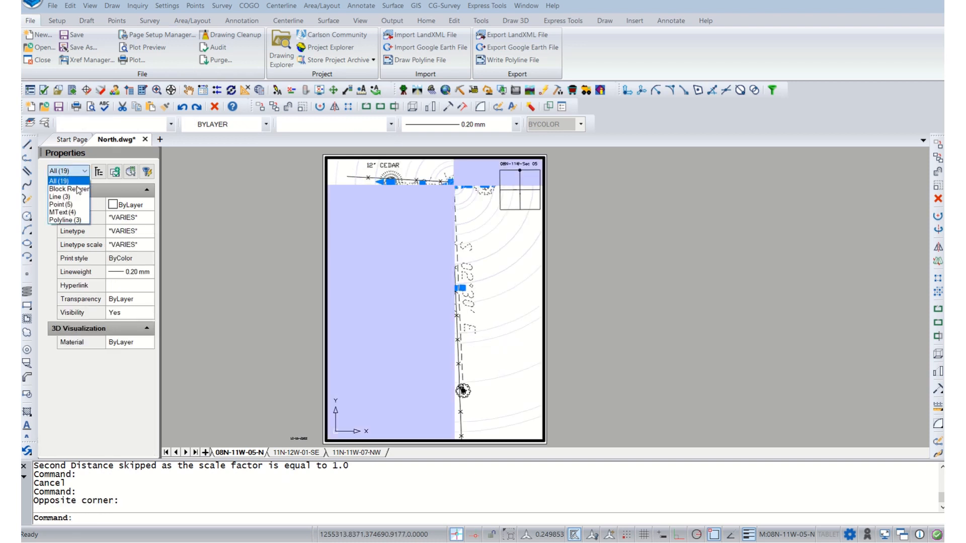
pyautogui.click(62, 211)
pyautogui.click(125, 427)
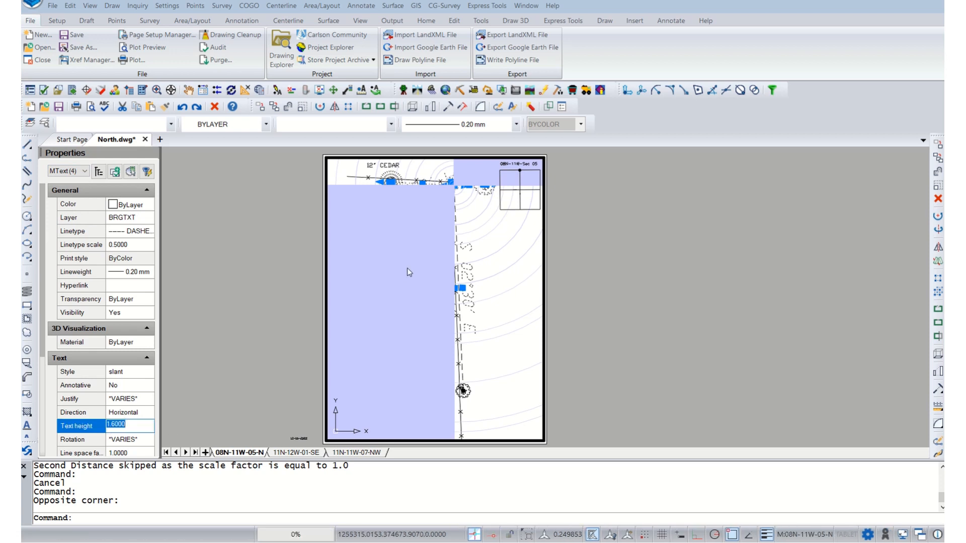
pyautogui.write('0.8')
pyautogui.press('Tab')
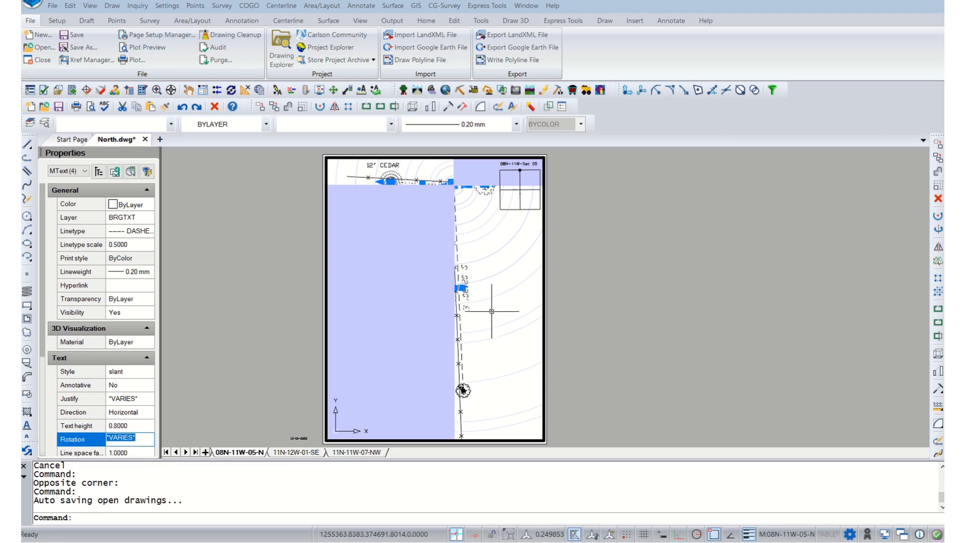
pyautogui.press('Escape')
pyautogui.press('Escape')
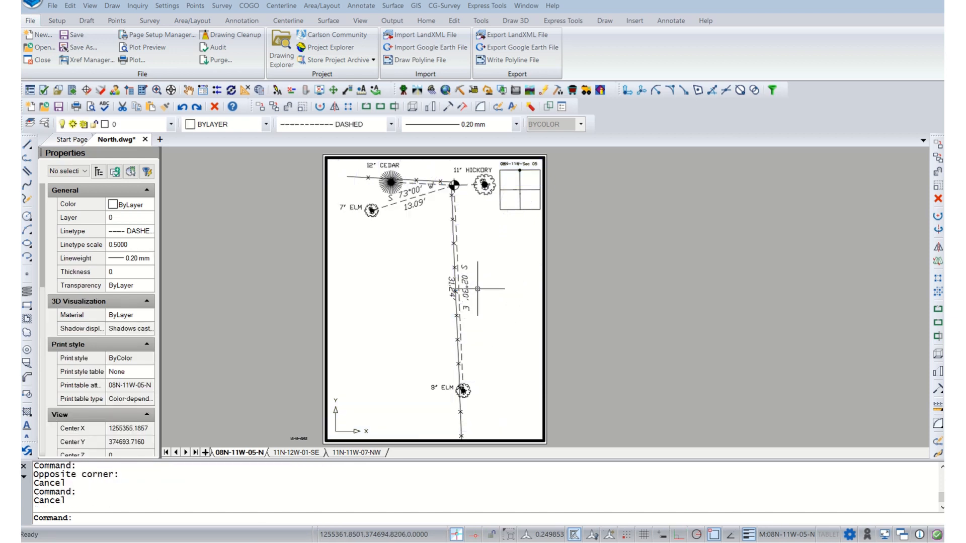
# Set the text height of the bearing and distance labels on both annotated tie lines to 0.6 and clear the selection
pyautogui.click(358, 169)
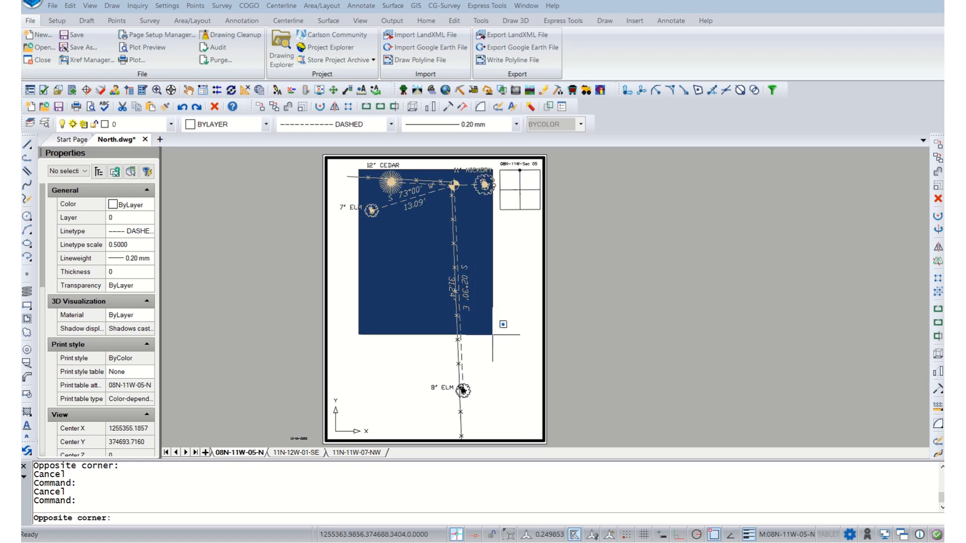
pyautogui.click(521, 362)
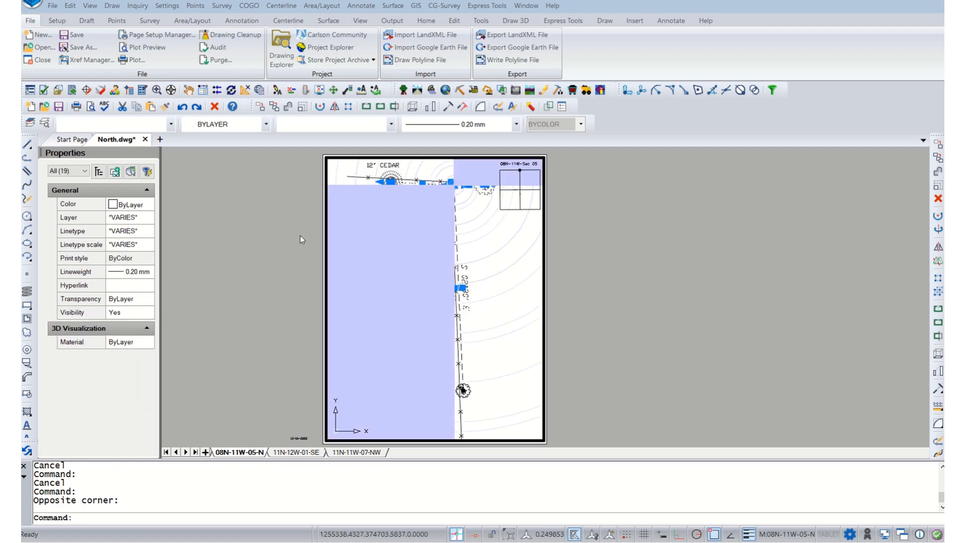
pyautogui.click(80, 171)
pyautogui.click(65, 209)
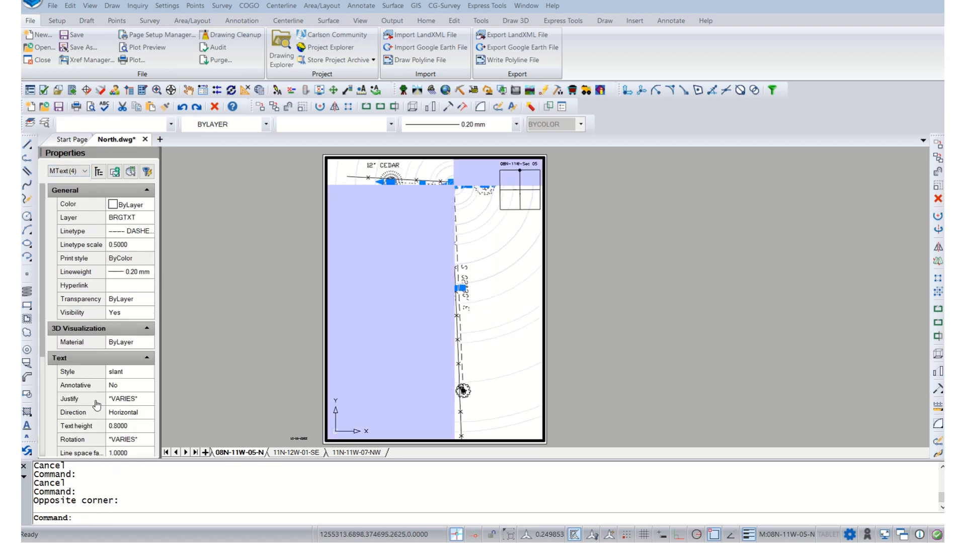
pyautogui.click(118, 427)
pyautogui.write('0.6')
pyautogui.press('Return')
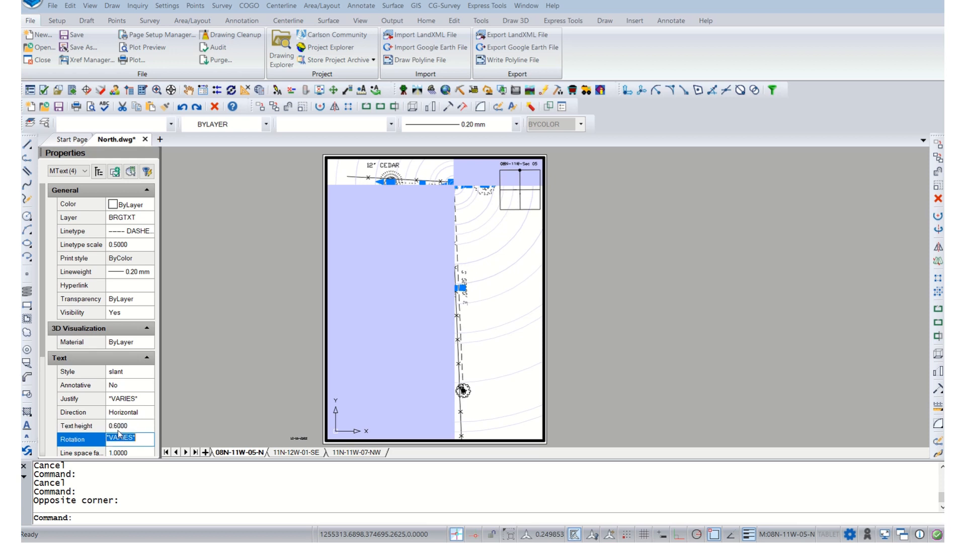
pyautogui.press('Escape')
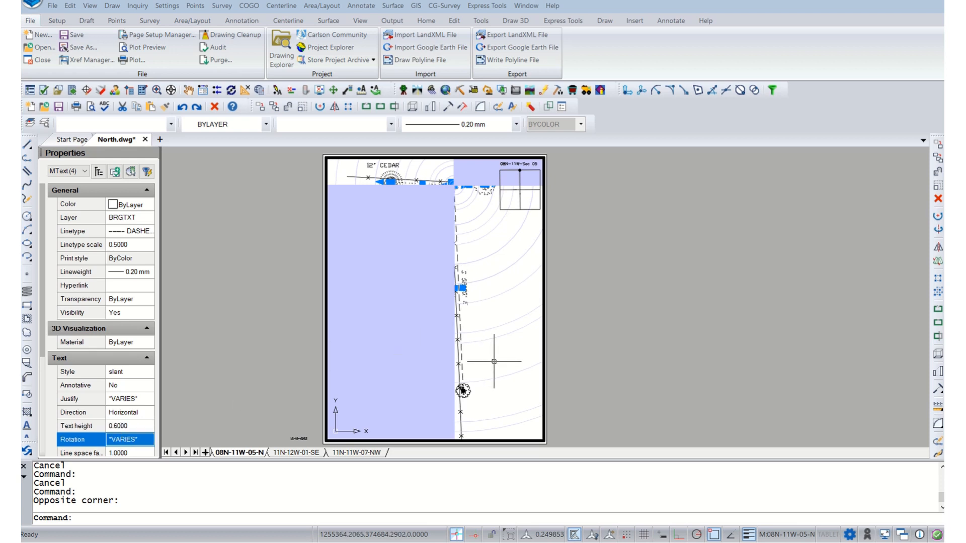
pyautogui.click(494, 361)
pyautogui.press('Escape')
pyautogui.press('Escape')
pyautogui.press('Escape')
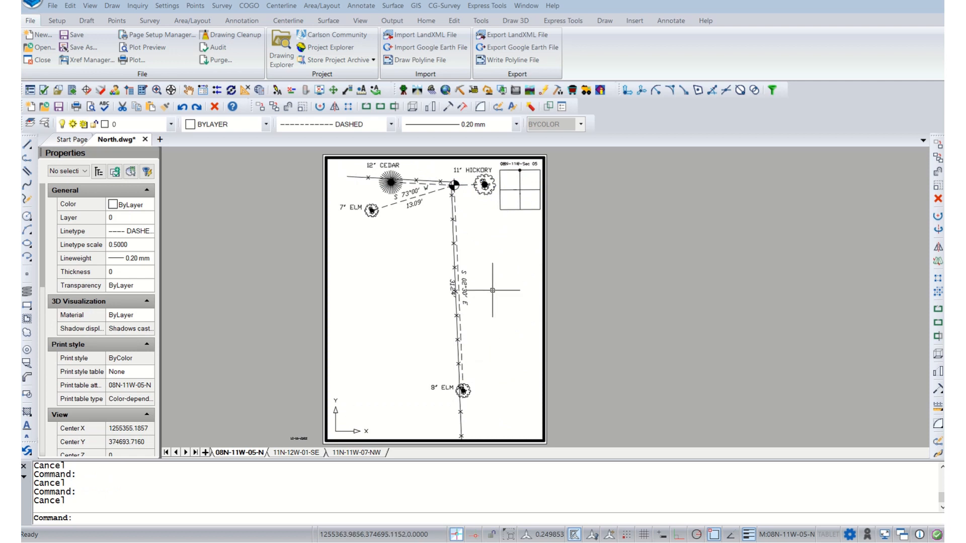
# Move the 8" ELM line's distance label in line after its bearing and shift the bearing label closer to the dashed line
pyautogui.scroll(1, 466, 291)
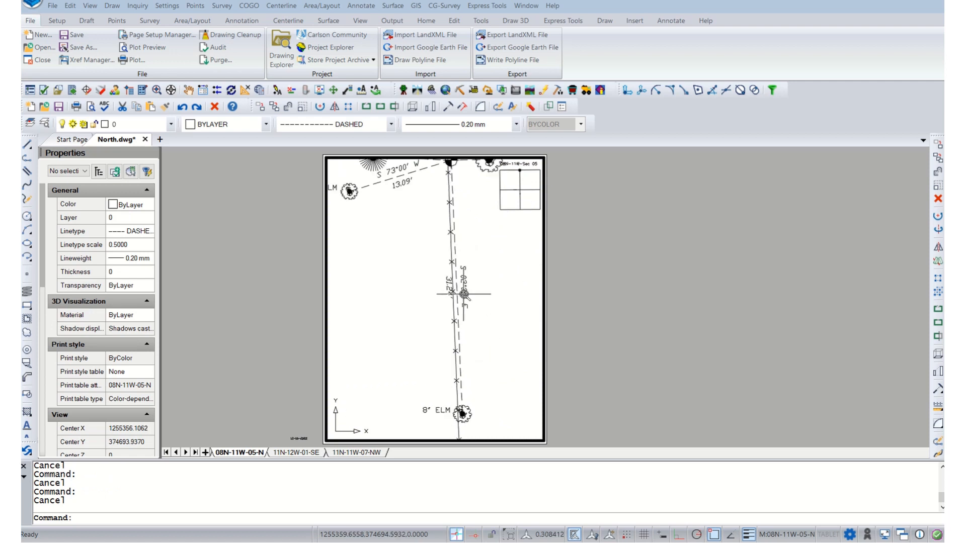
pyautogui.scroll(-1, 464, 294)
pyautogui.click(451, 285)
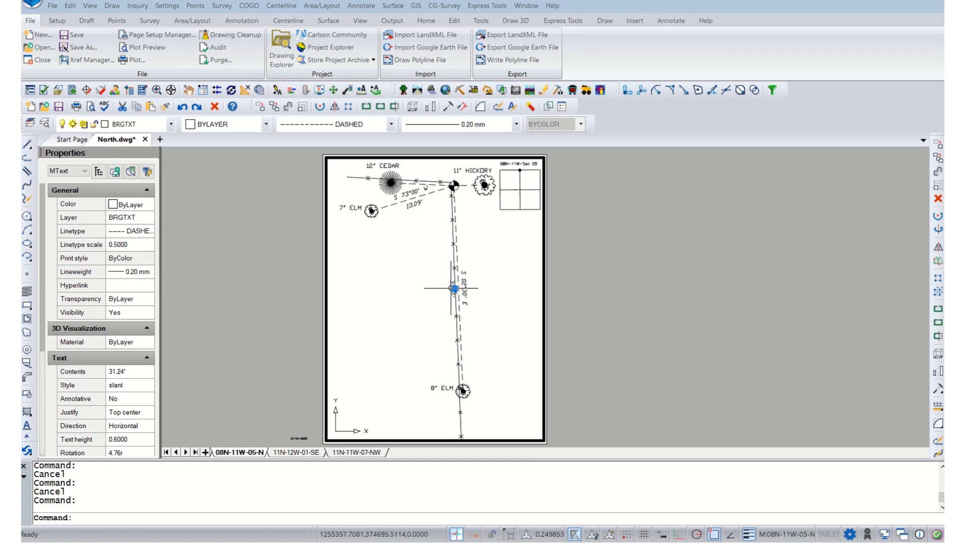
pyautogui.click(453, 289)
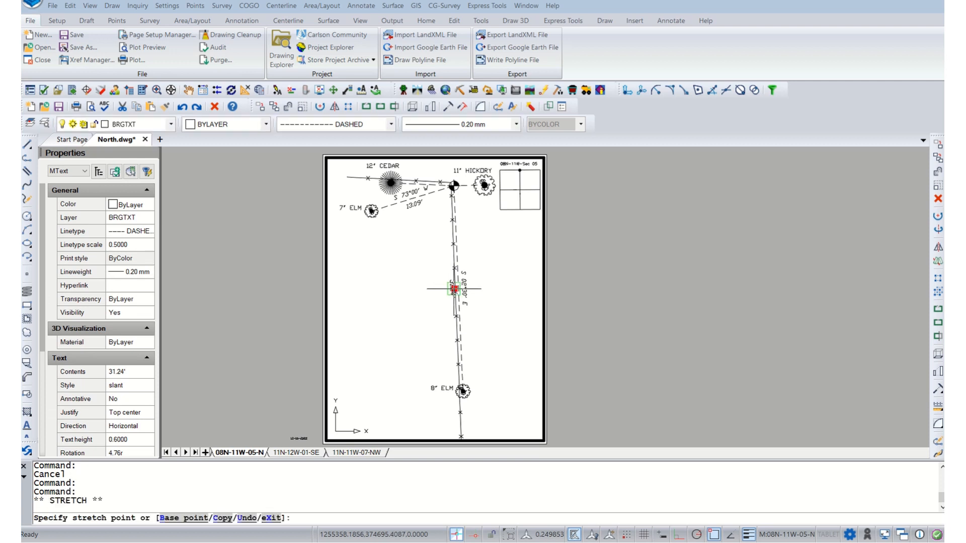
pyautogui.click(464, 319)
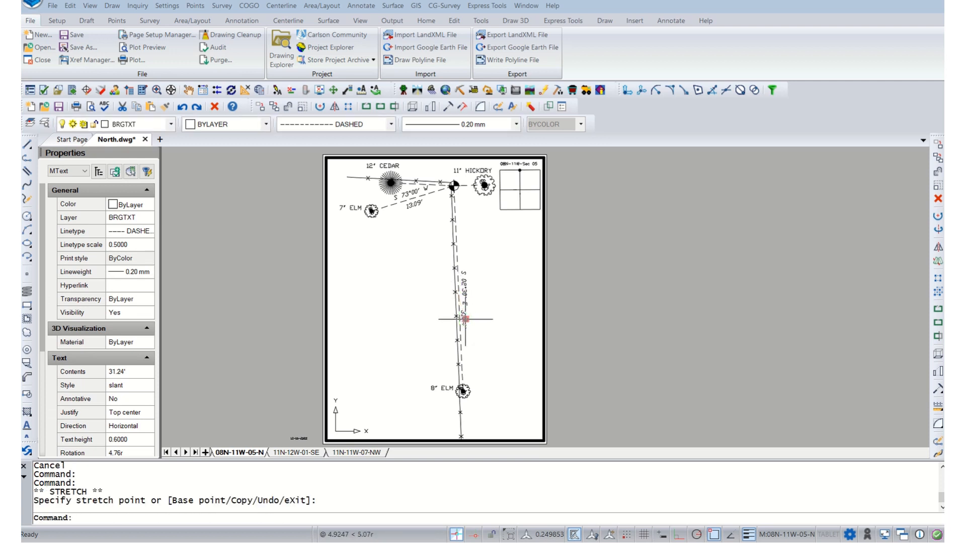
pyautogui.click(461, 288)
pyautogui.click(462, 288)
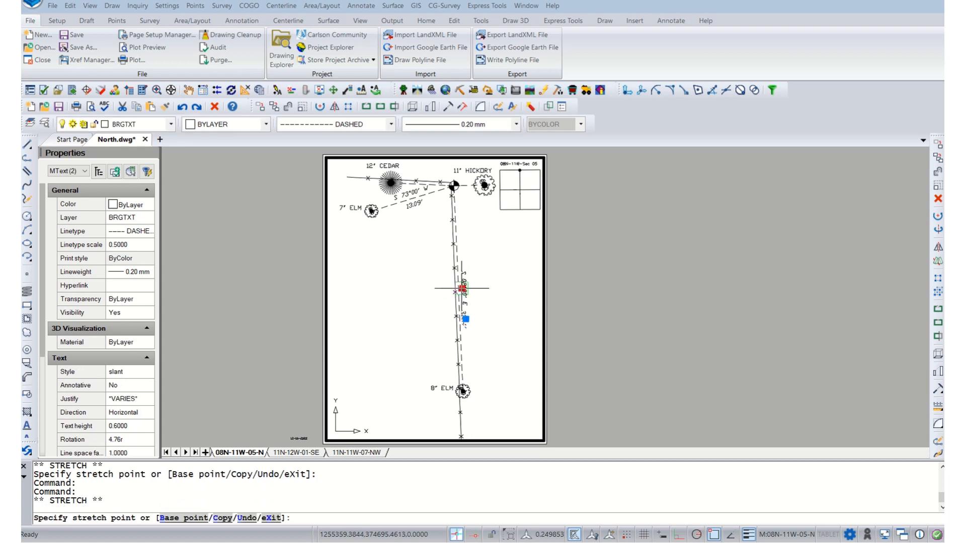
pyautogui.click(461, 288)
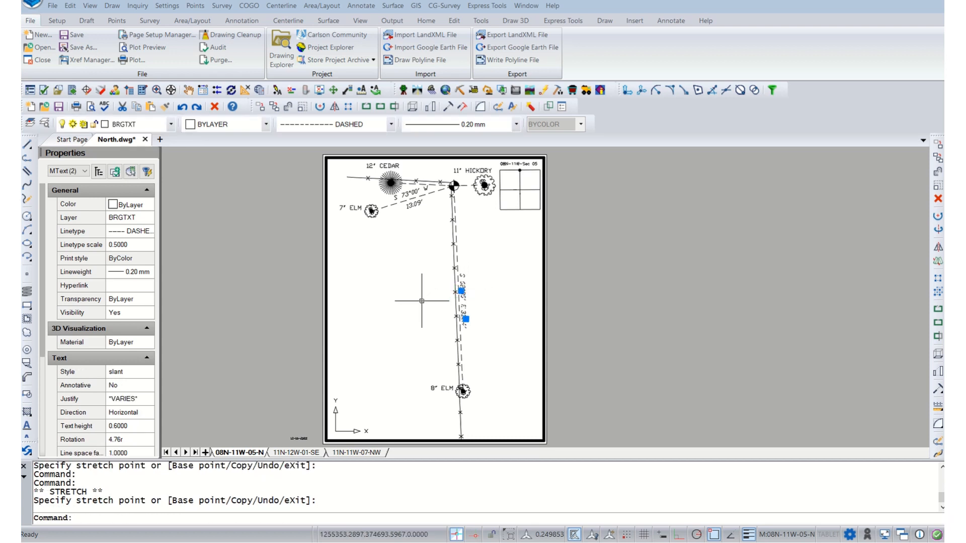
pyautogui.click(421, 301)
pyautogui.press('Escape')
pyautogui.press('Escape')
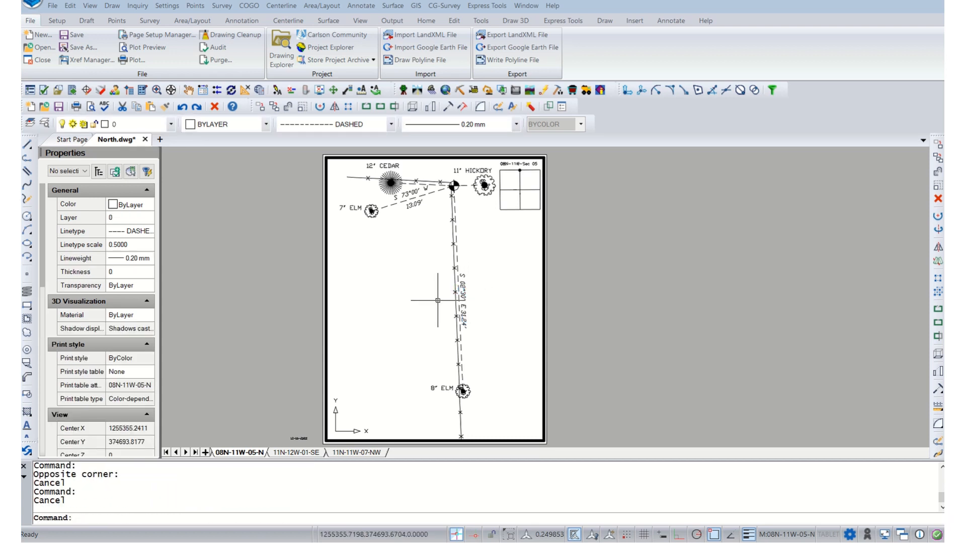
# Move the 8" ELM line's distance label slightly farther down the line to leave a gap after the bearing
pyautogui.doubleClick(618, 325)
pyautogui.scroll(2, 581, 322)
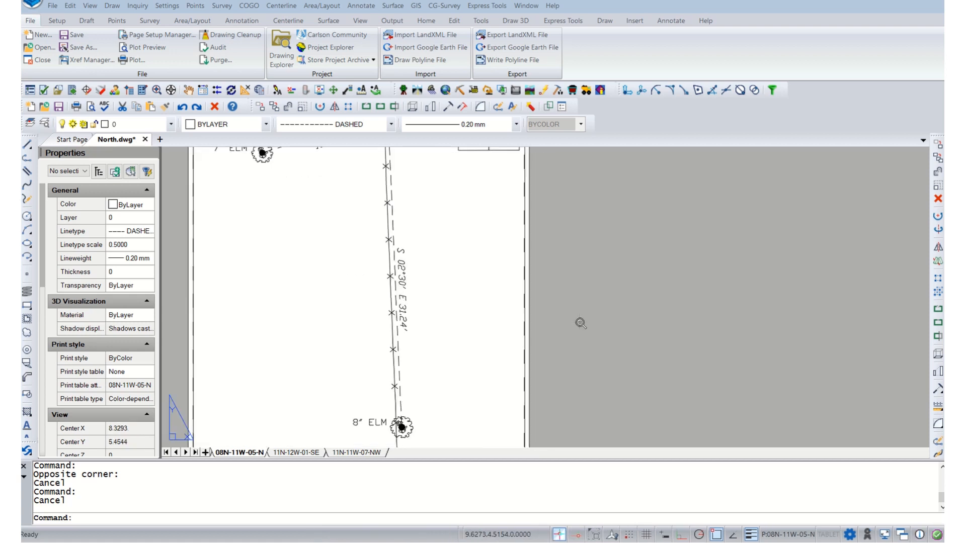
pyautogui.scroll(-1, 447, 306)
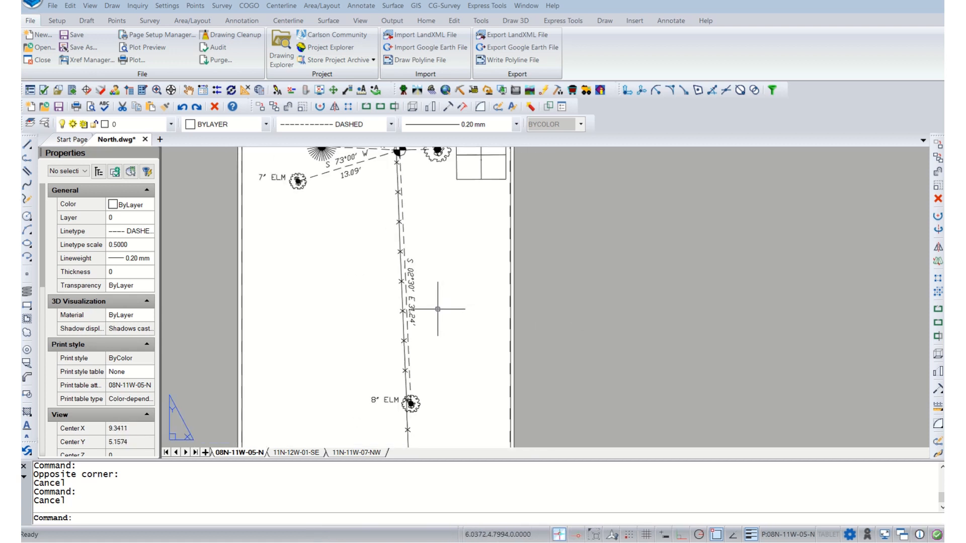
pyautogui.click(415, 312)
pyautogui.click(413, 312)
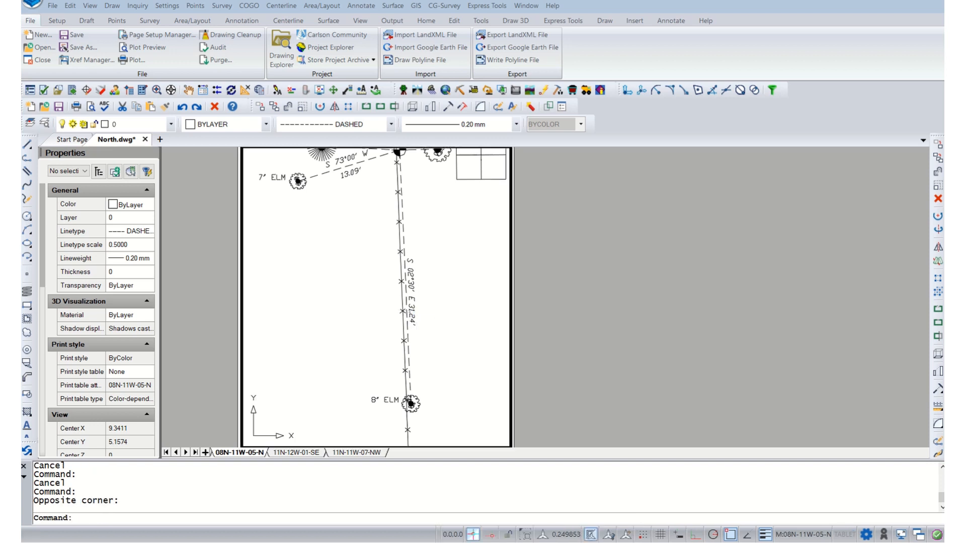
pyautogui.click(411, 313)
pyautogui.click(414, 315)
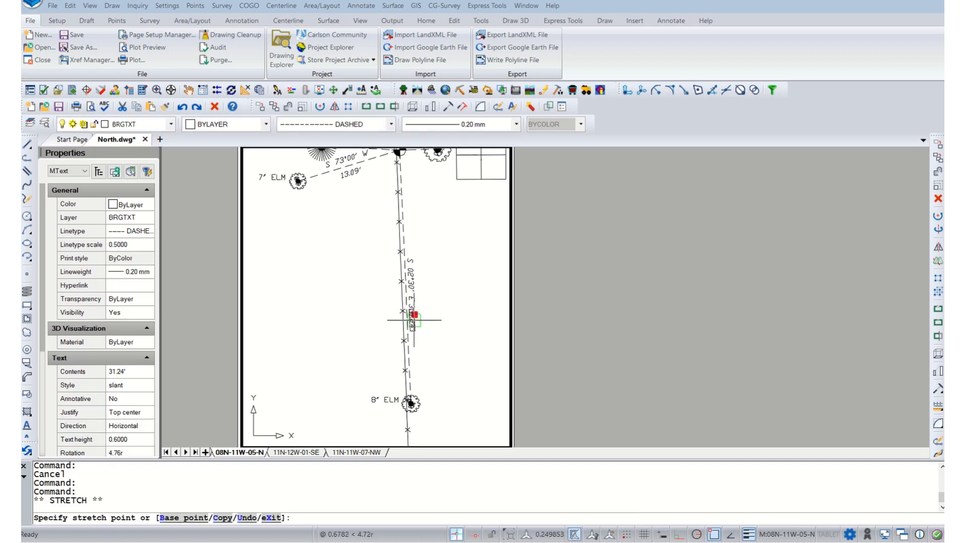
pyautogui.click(414, 321)
pyautogui.click(464, 311)
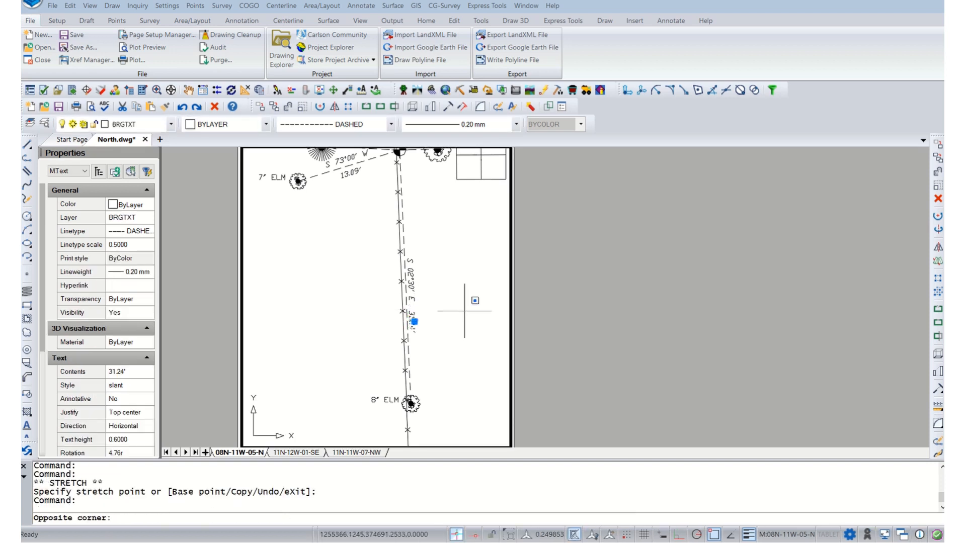
pyautogui.press('Escape')
pyautogui.press('Escape')
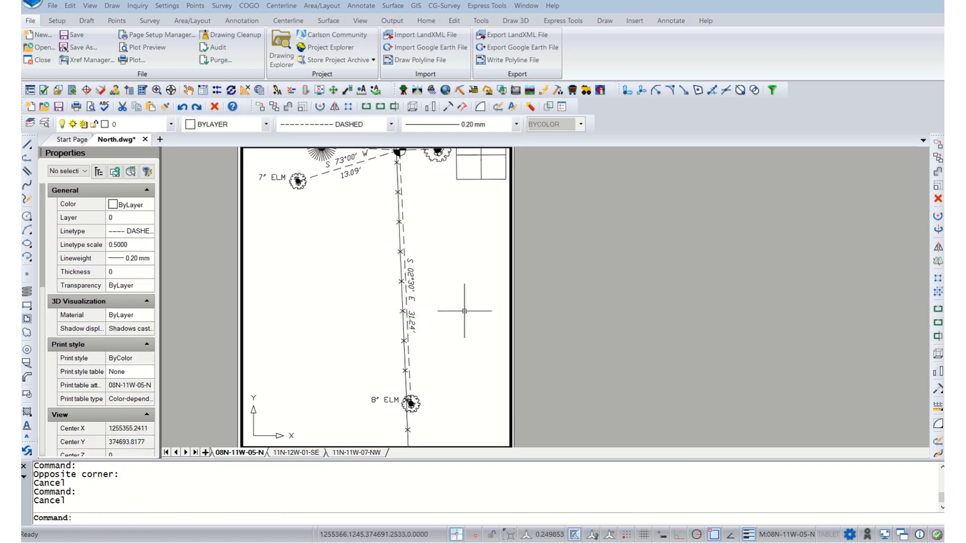
# Leave the viewport for paper space and set the default annotation text size scaler to 0.060
pyautogui.doubleClick(525, 303)
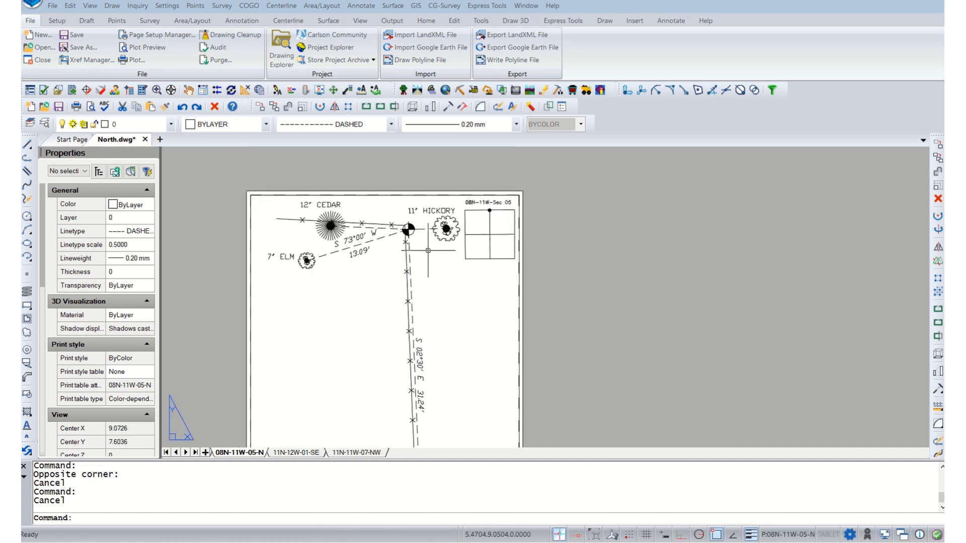
pyautogui.click(367, 7)
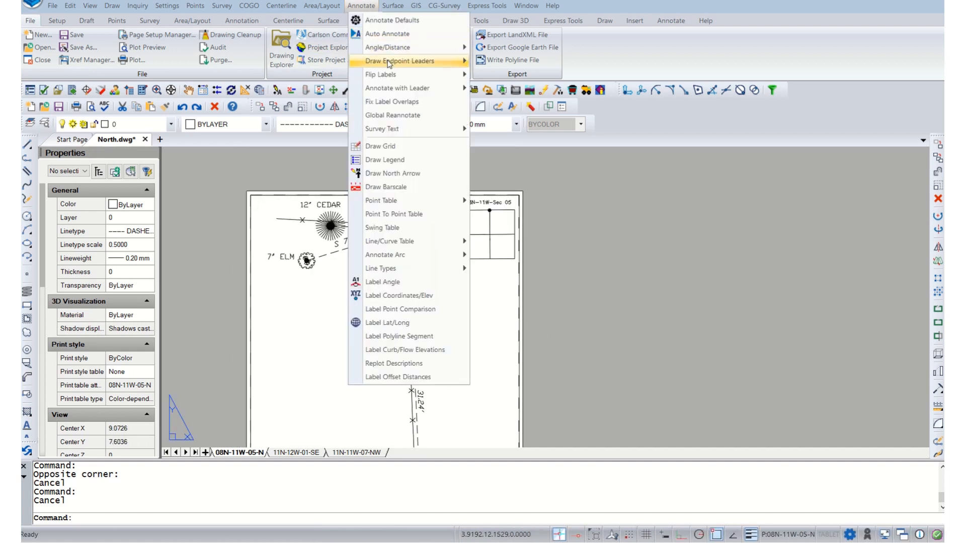
pyautogui.moveTo(405, 98)
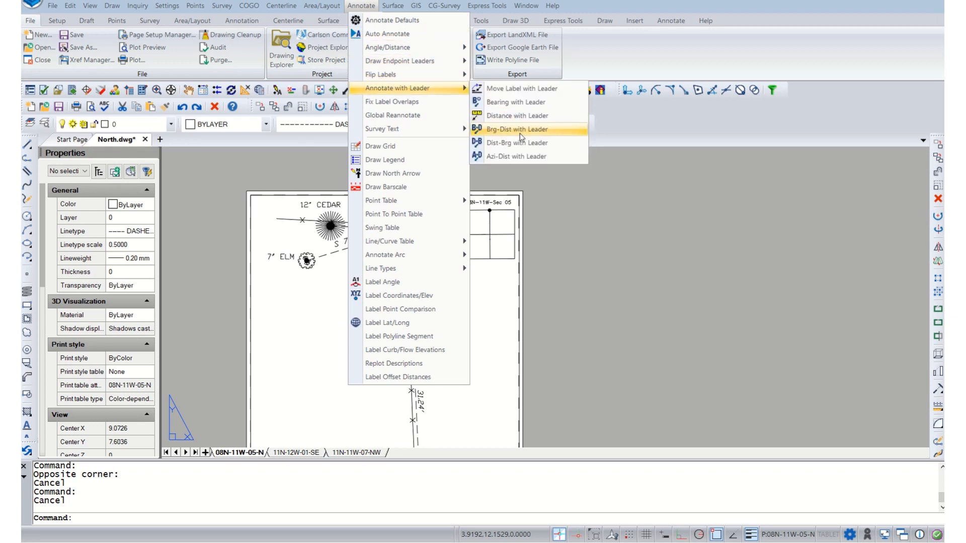
pyautogui.click(520, 130)
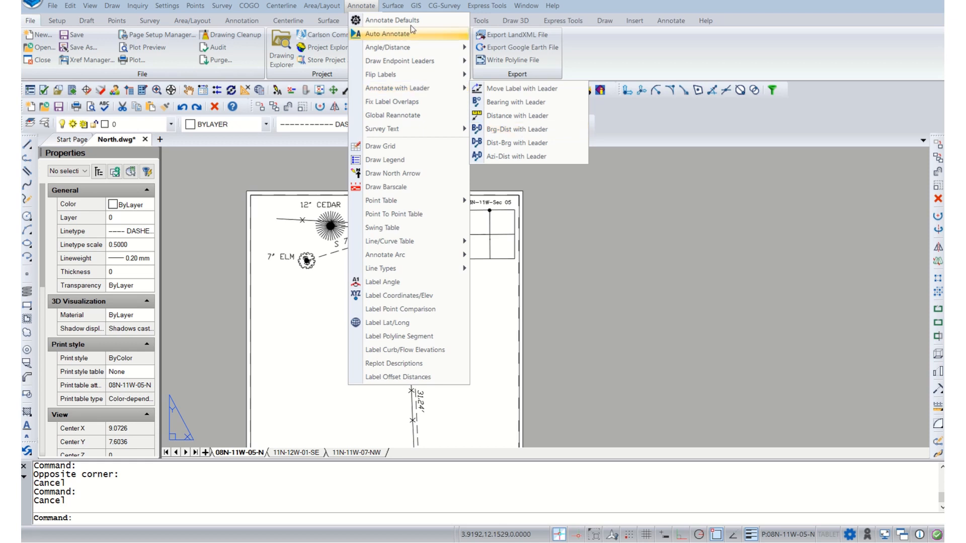
pyautogui.write('ldef')
pyautogui.press('Return')
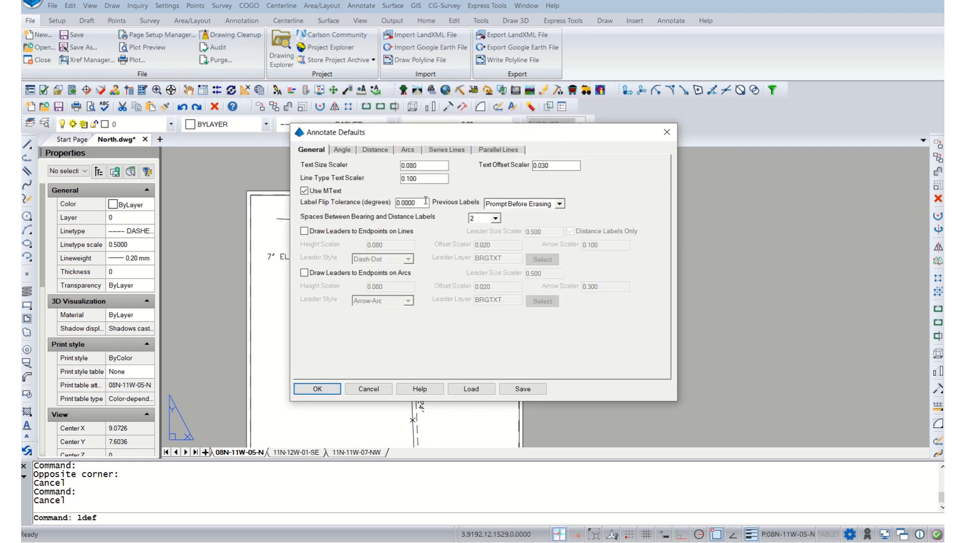
pyautogui.click(414, 165)
pyautogui.press('BackSpace')
pyautogui.write('6')
pyautogui.click(318, 390)
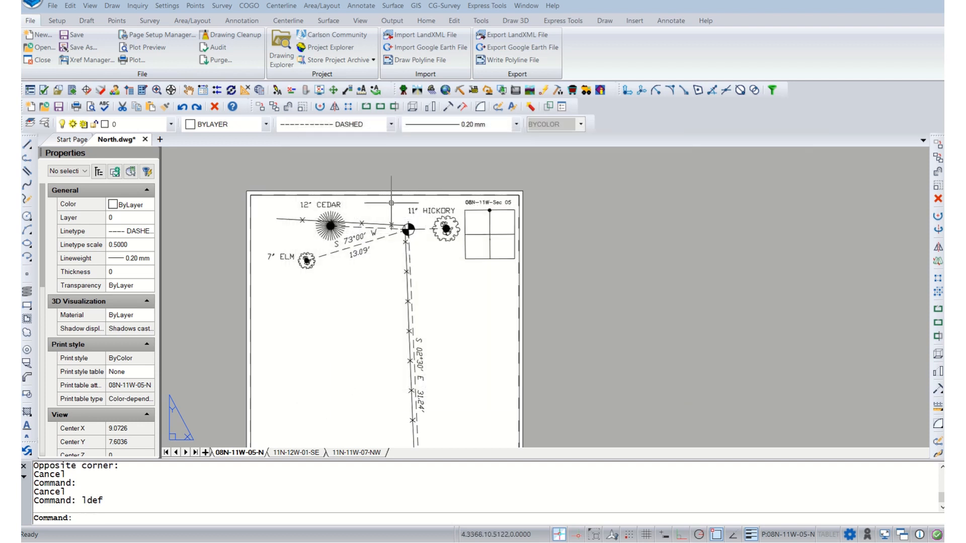
pyautogui.click(361, 5)
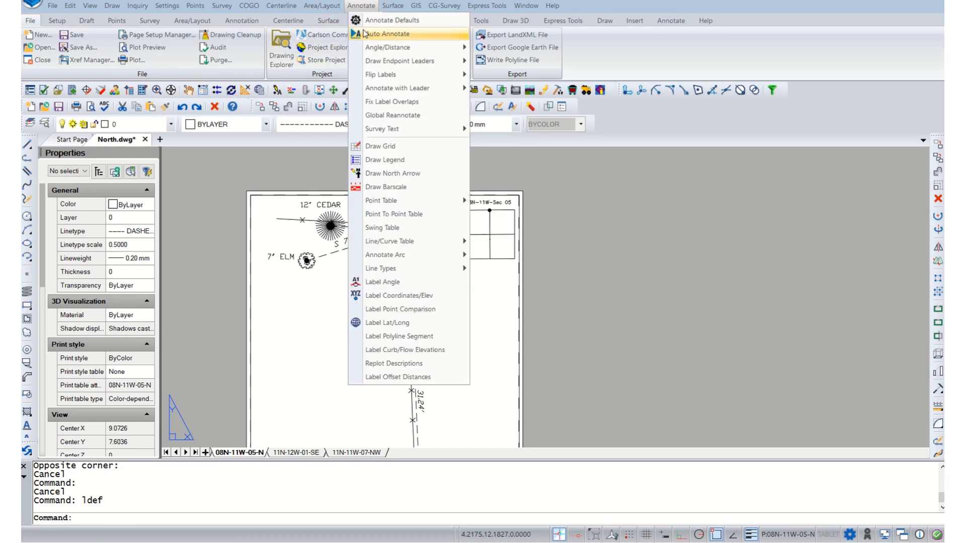
pyautogui.click(365, 33)
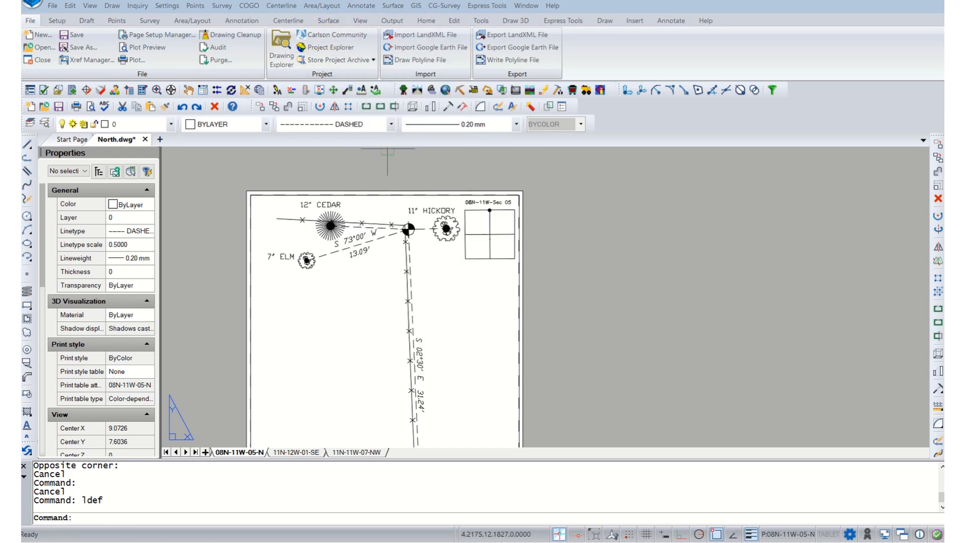
pyautogui.click(442, 449)
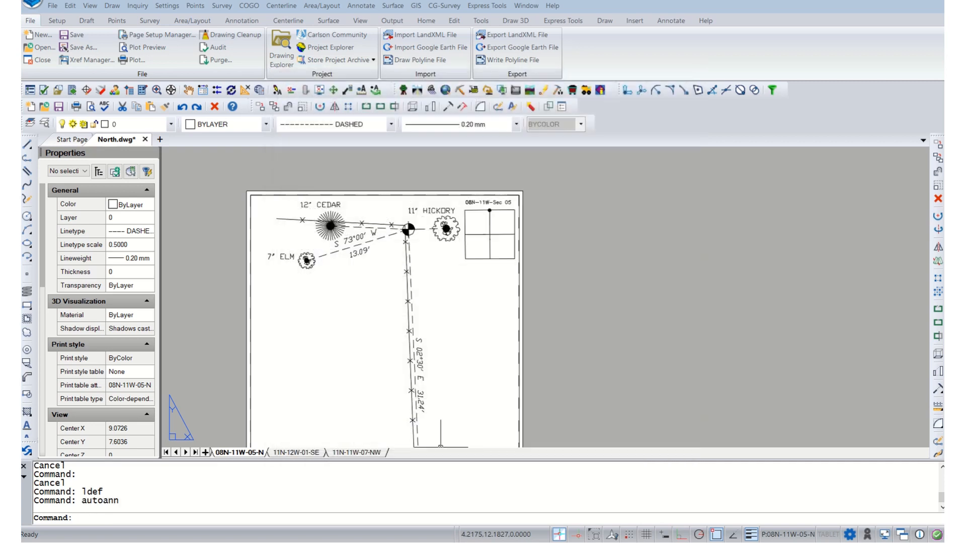
pyautogui.click(360, 6)
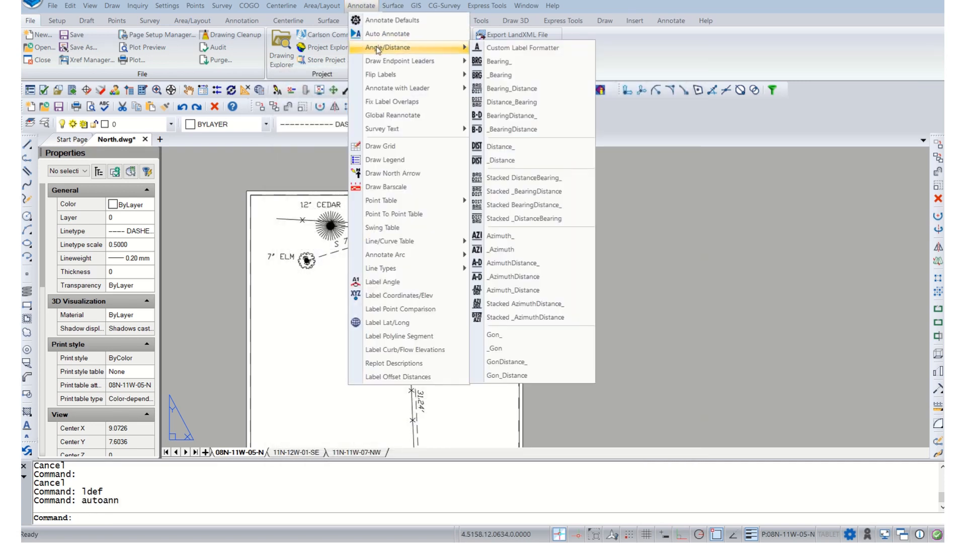
pyautogui.moveTo(381, 90)
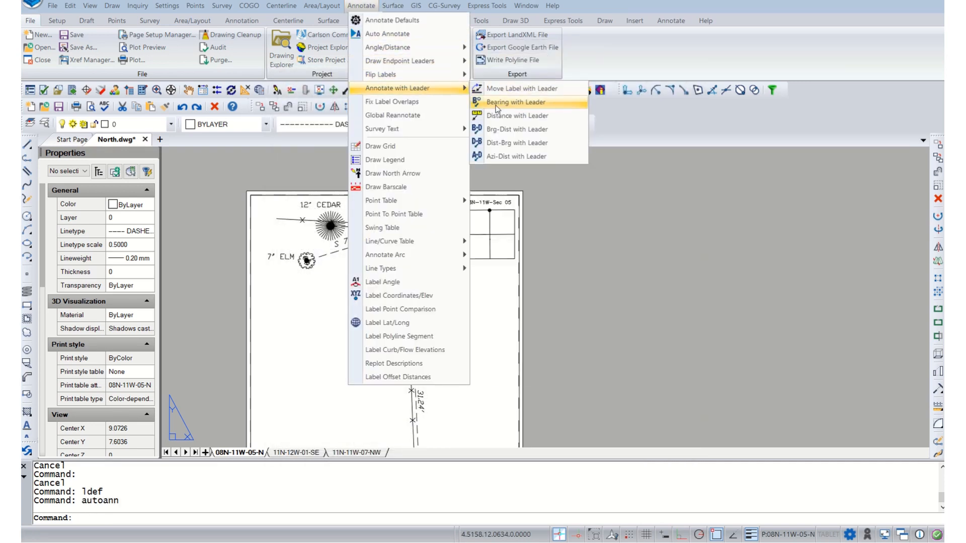
pyautogui.click(518, 129)
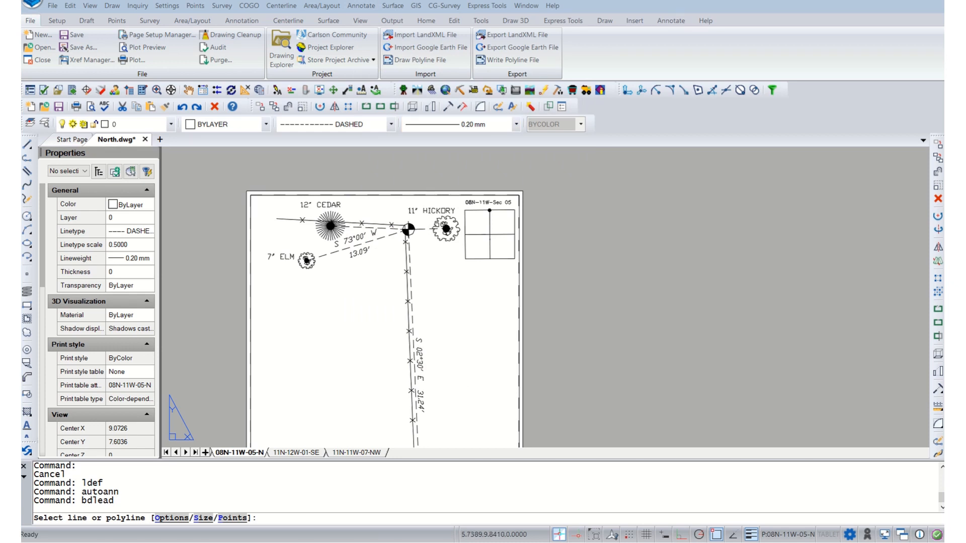
pyautogui.press('Escape')
pyautogui.press('Escape')
# Inside the viewport, annotate the 11" HICKORY tie line with a bearing-distance leader, placing the label below the tree
pyautogui.doubleClick(431, 221)
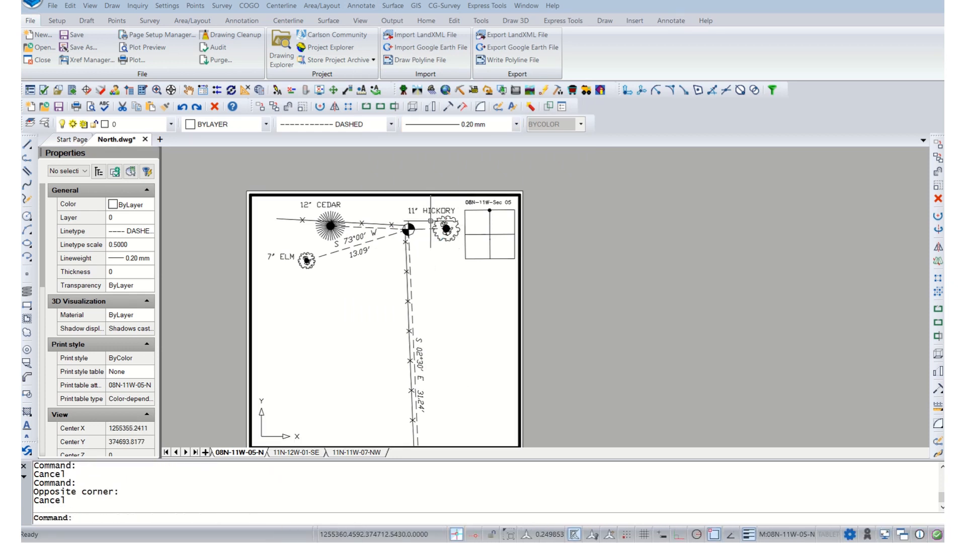
pyautogui.rightClick(427, 217)
pyautogui.click(453, 226)
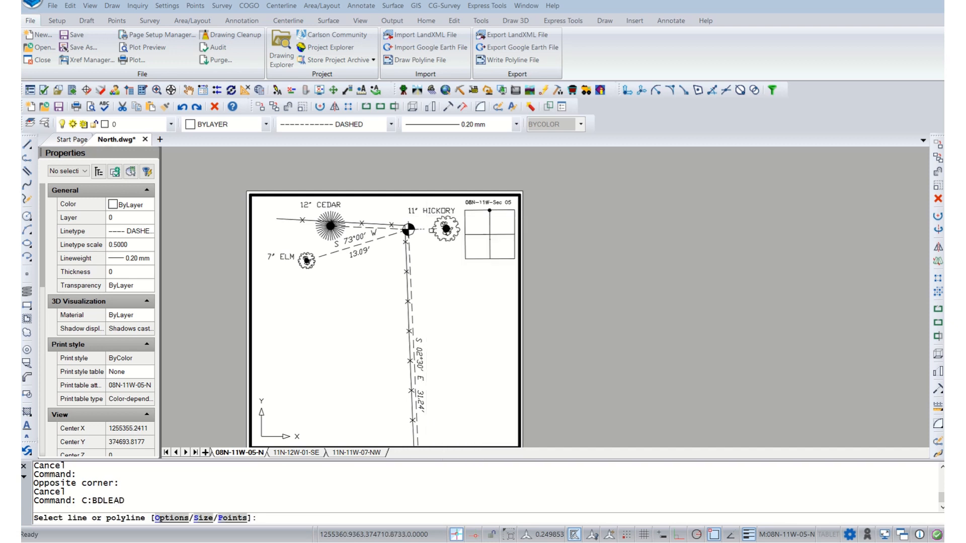
pyautogui.click(431, 230)
pyautogui.click(451, 258)
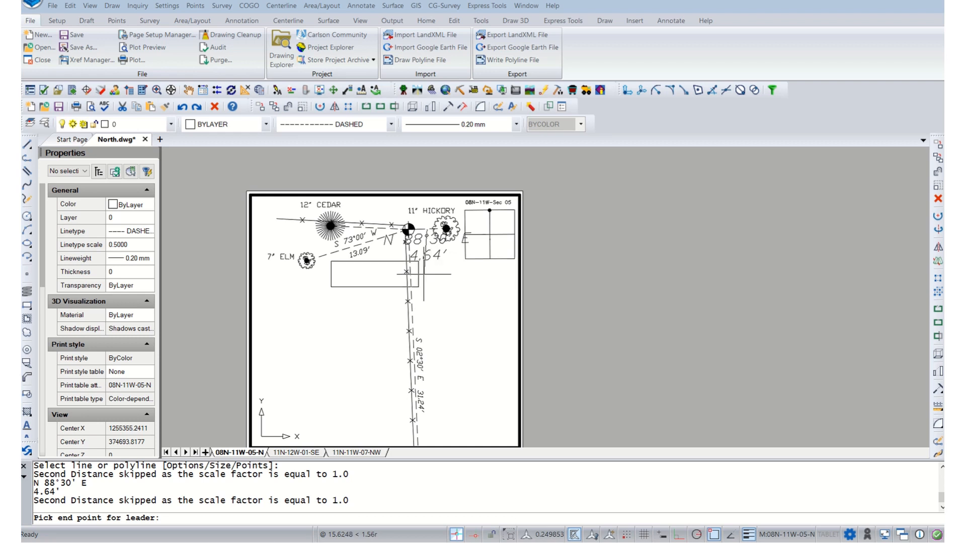
pyautogui.click(436, 268)
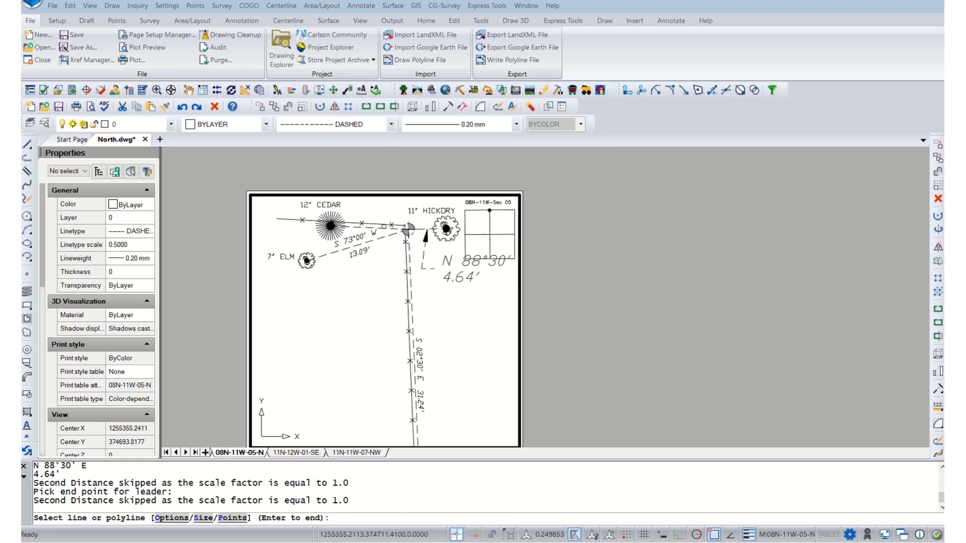
# Try a bearing-distance leader label above the 12" CEDAR tie line, then erase that label and shift the drawing down in the viewport
pyautogui.click(362, 223)
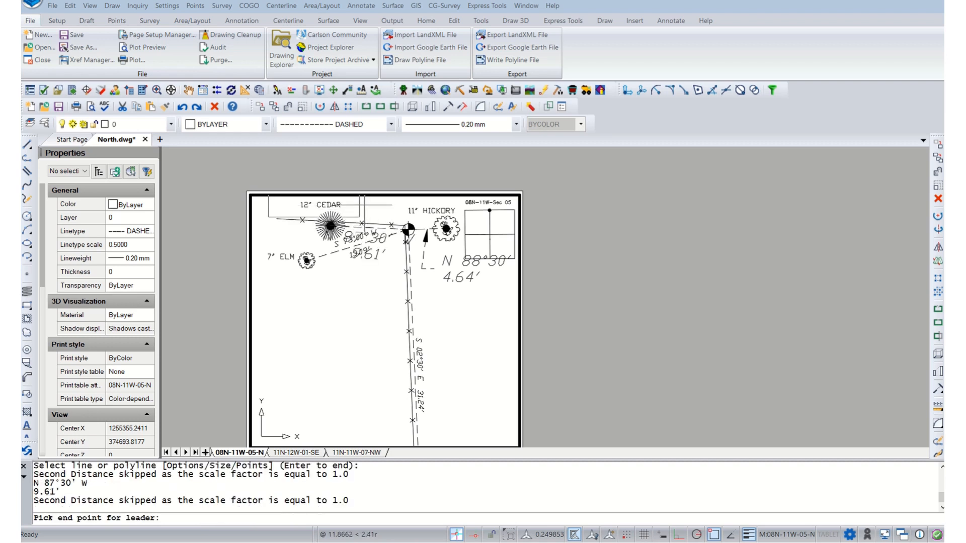
pyautogui.click(364, 207)
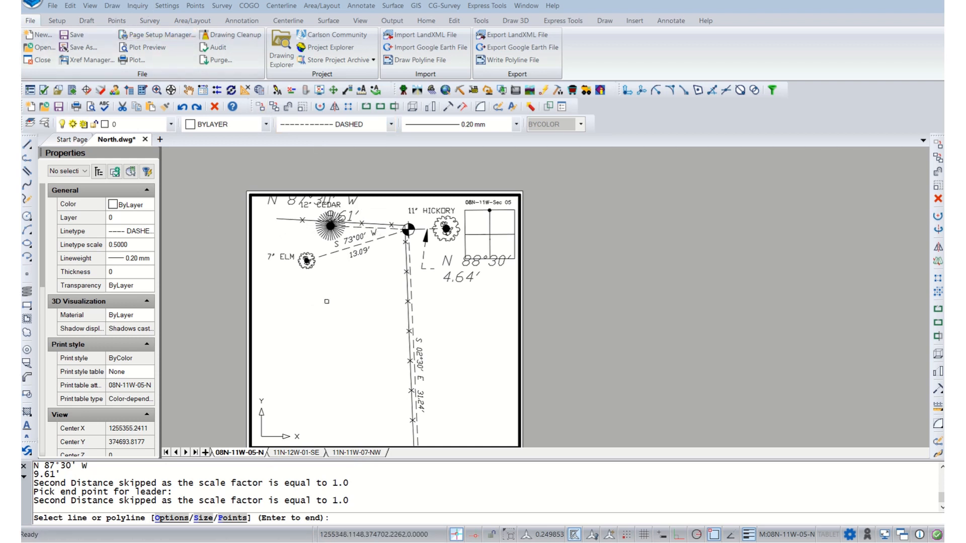
pyautogui.press('Escape')
pyautogui.press('Escape')
pyautogui.moveTo(336, 300); pyautogui.dragTo(337, 331, button='middle')
pyautogui.click(352, 234)
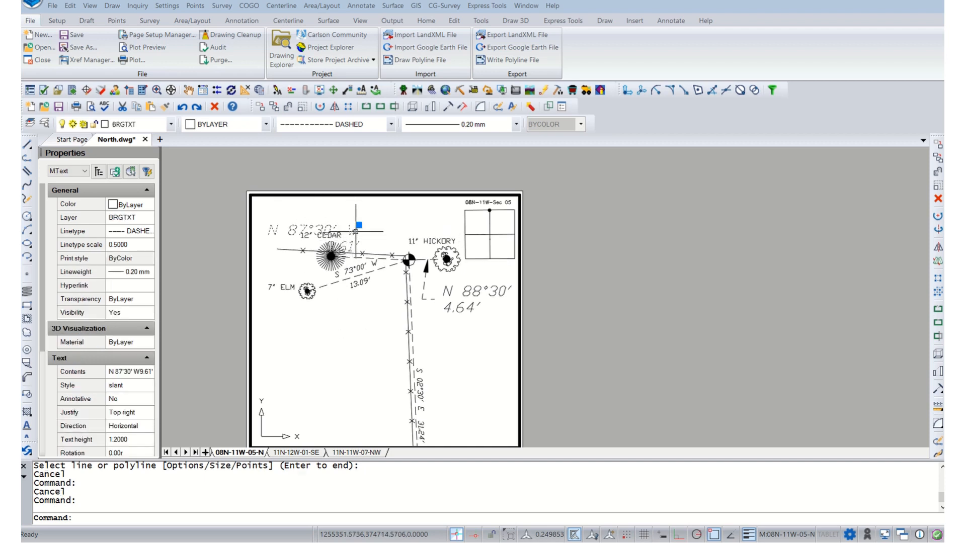
pyautogui.press('Delete')
# Annotate the 12" CEDAR tie line with a bearing-distance leader, placing the label above the tree
pyautogui.rightClick(367, 225)
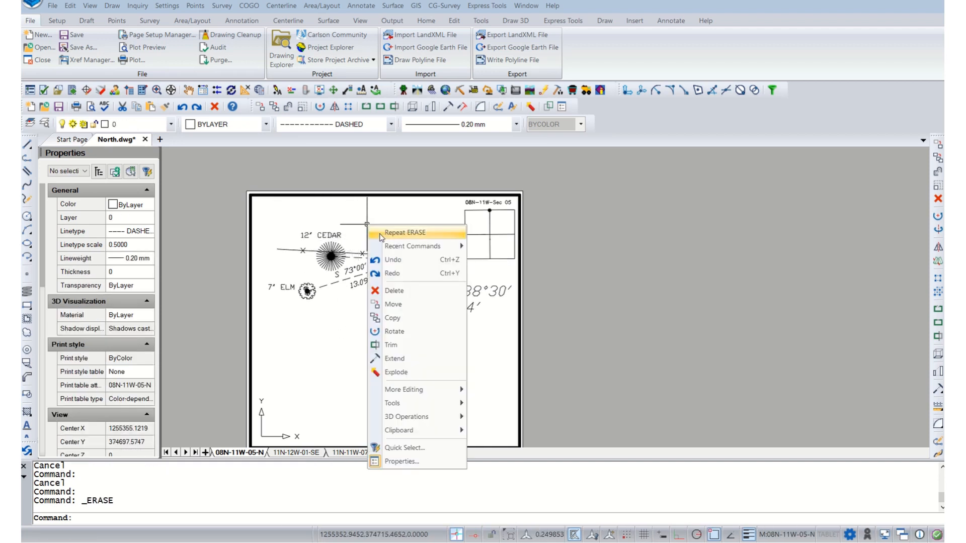
pyautogui.moveTo(442, 246)
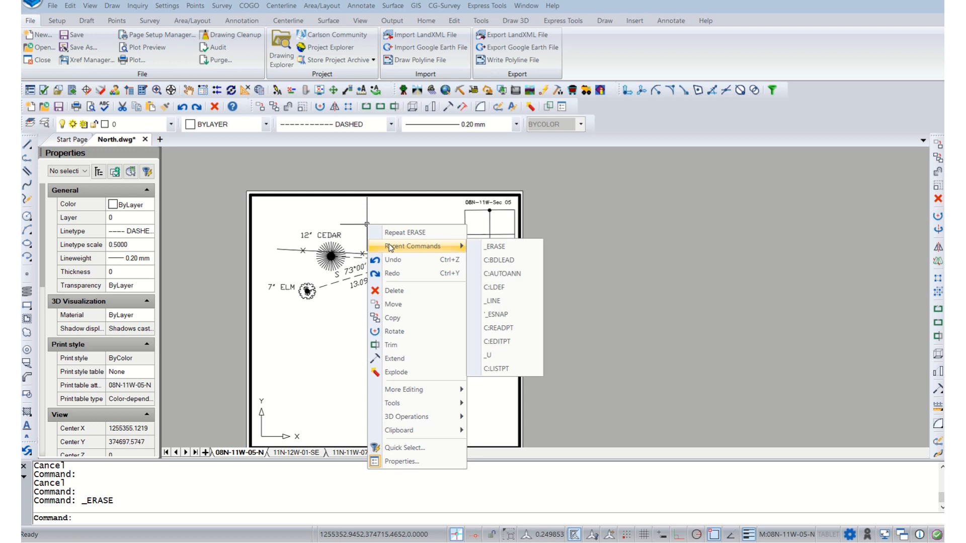
pyautogui.click(492, 260)
pyautogui.click(356, 258)
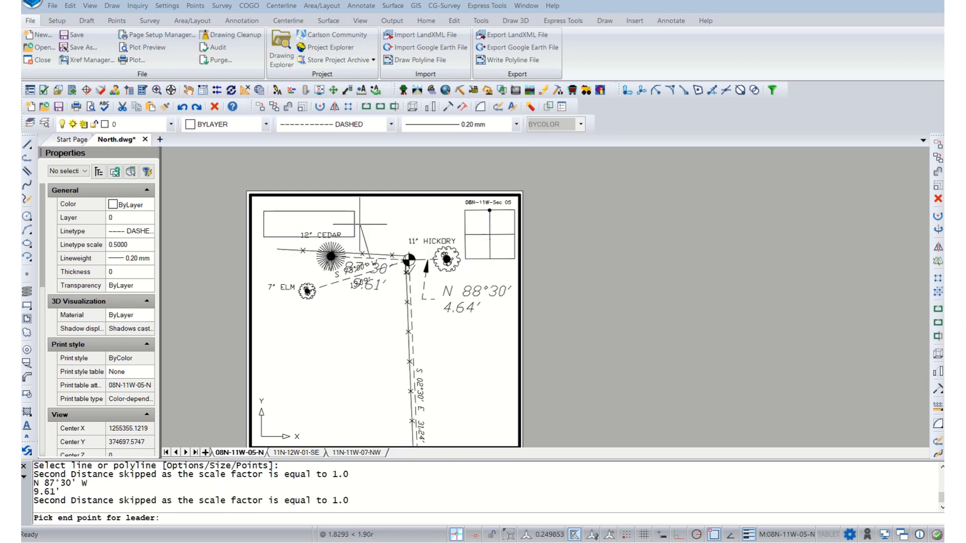
pyautogui.click(309, 224)
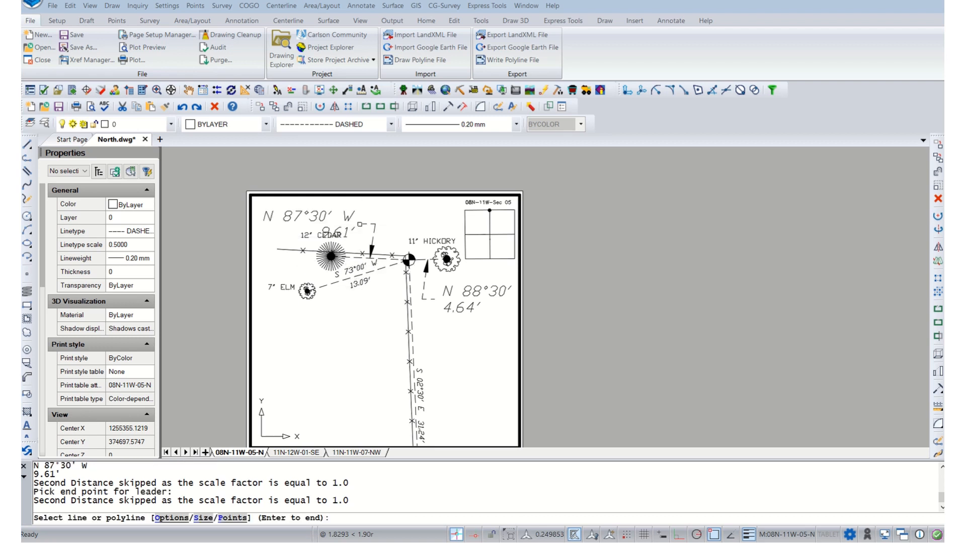
pyautogui.press('Escape')
# Set the linetype of both the CEDAR and HICKORY leaders to BYLAYER and clear the selection
pyautogui.click(372, 245)
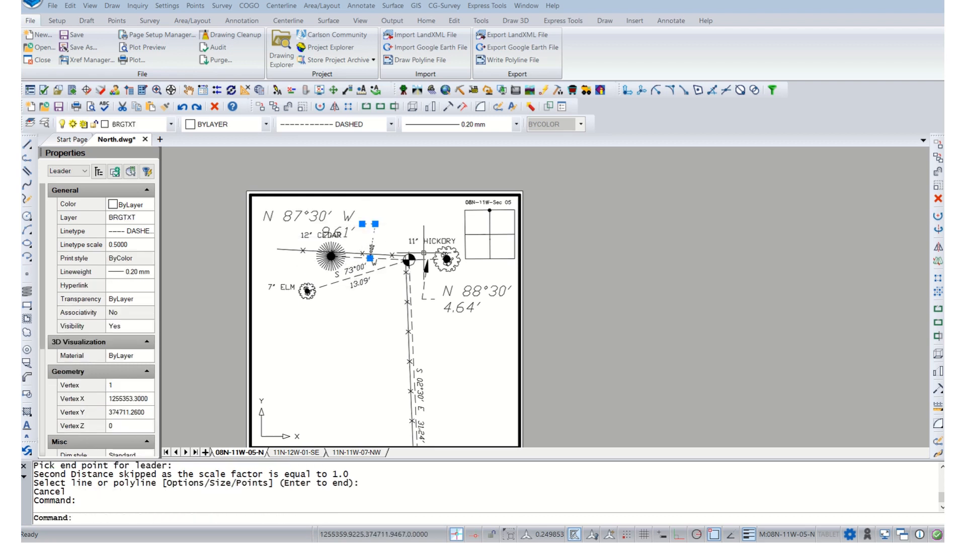
pyautogui.click(426, 284)
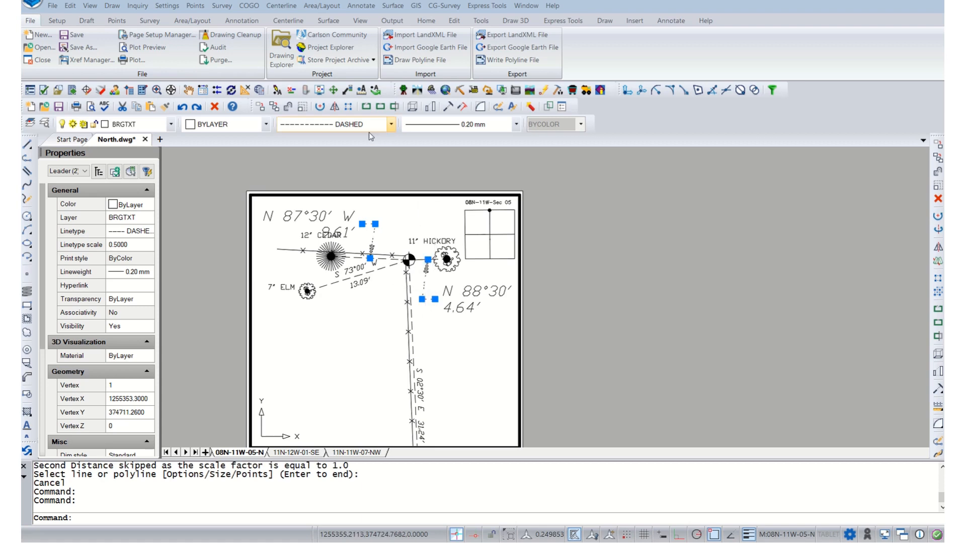
pyautogui.click(391, 124)
pyautogui.scroll(5, 393, 152)
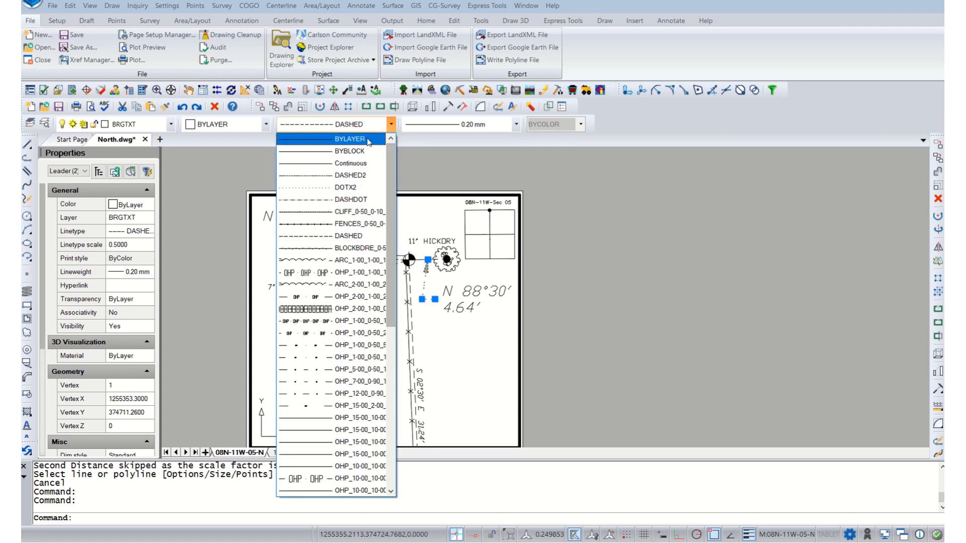
pyautogui.click(373, 138)
pyautogui.click(394, 221)
pyautogui.press('Escape')
pyautogui.press('Escape')
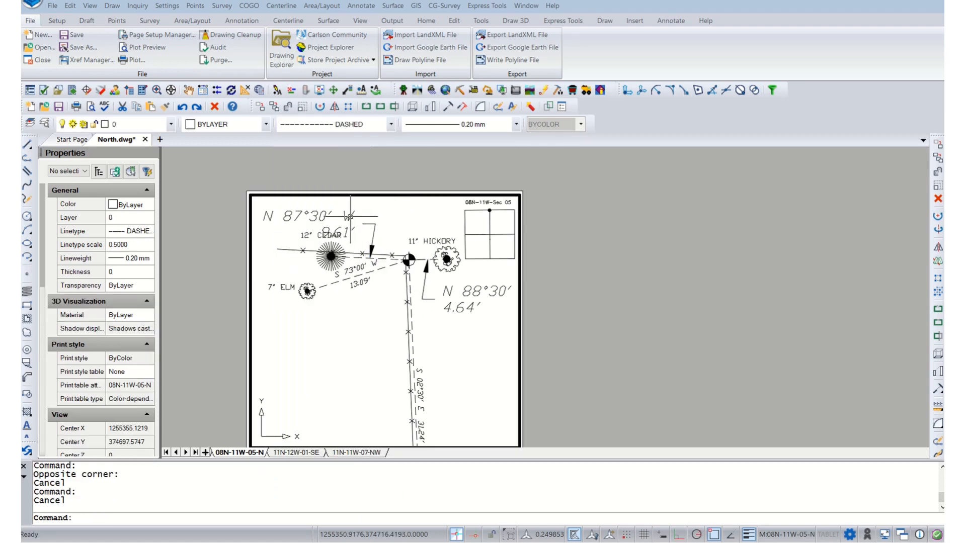
# Set the text height of the CEDAR and HICKORY bearing-distance labels to 0.6 and clear the selection
pyautogui.click(352, 221)
pyautogui.click(447, 292)
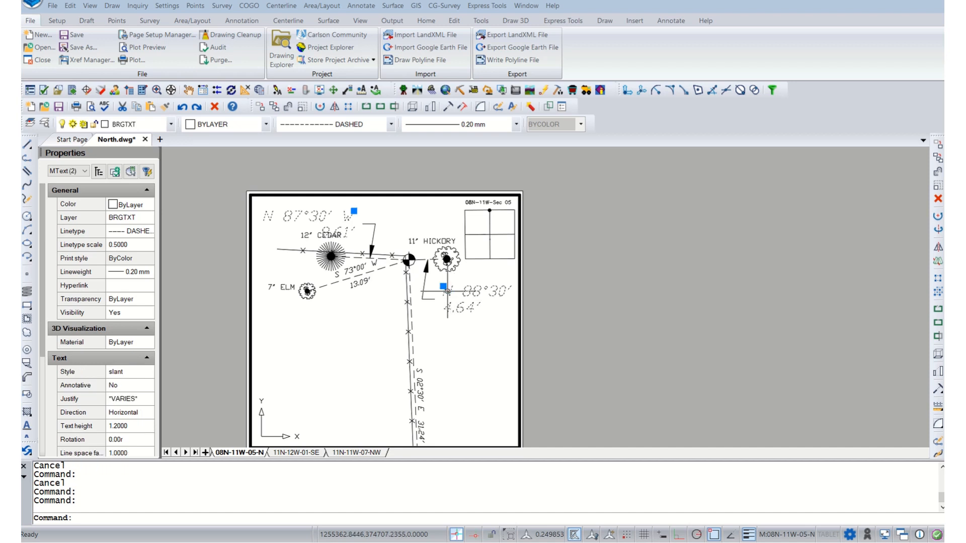
pyautogui.click(123, 427)
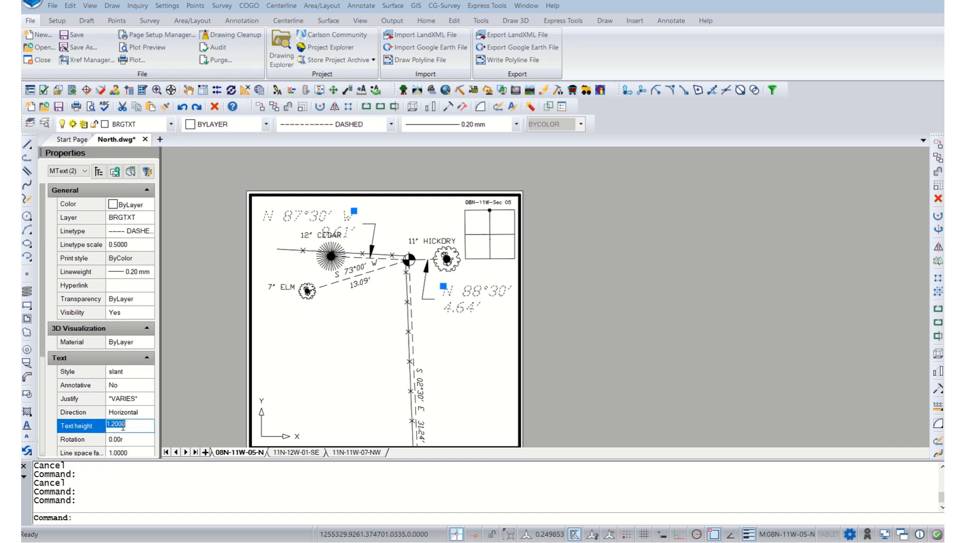
pyautogui.write('0.6')
pyautogui.press('Tab')
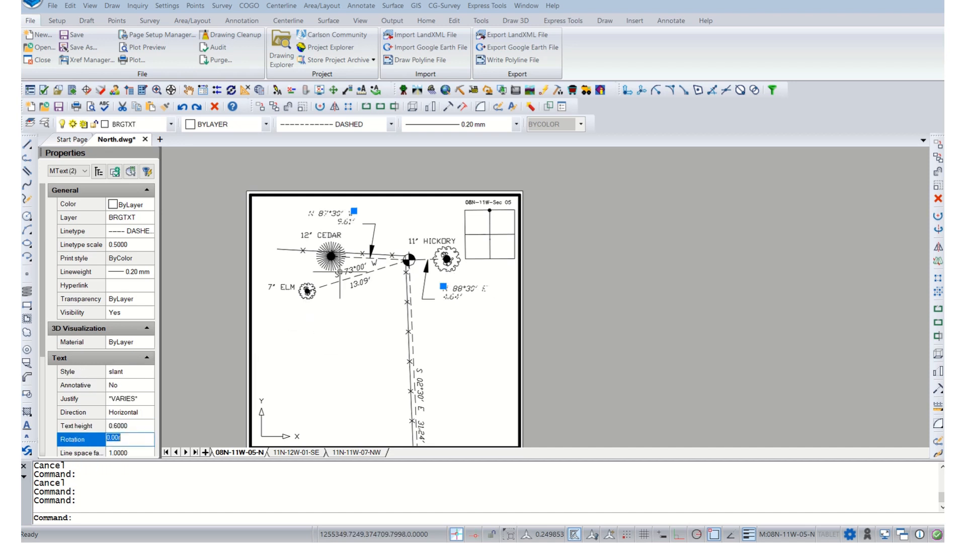
pyautogui.click(404, 220)
pyautogui.press('Escape')
pyautogui.press('Escape')
# Move the 12" CEDAR line's bearing-distance label slightly down toward the end of its leader
pyautogui.click(350, 217)
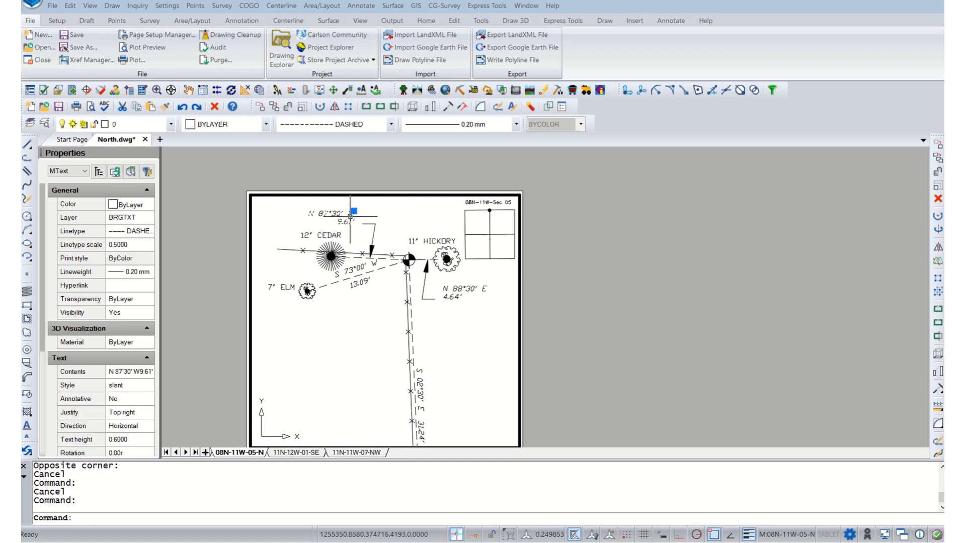
pyautogui.click(353, 211)
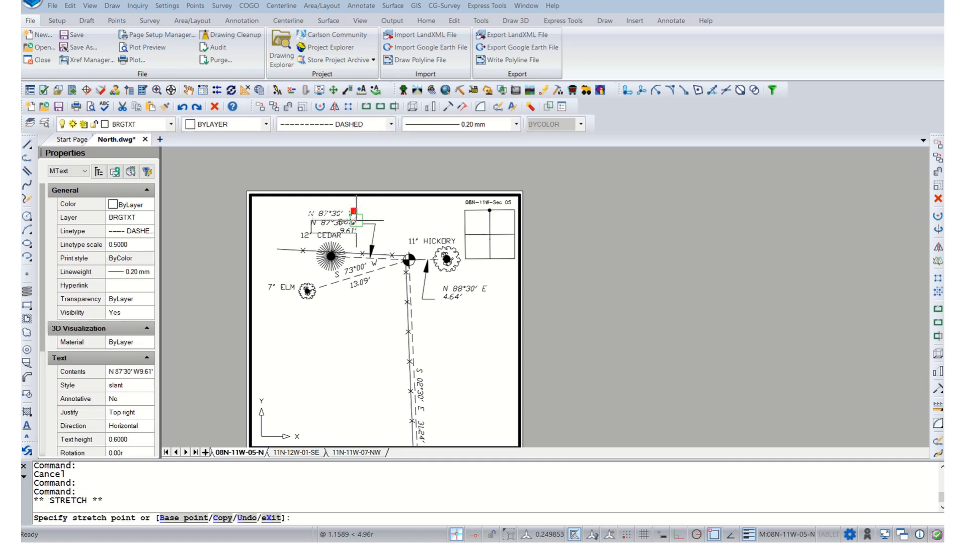
pyautogui.click(358, 218)
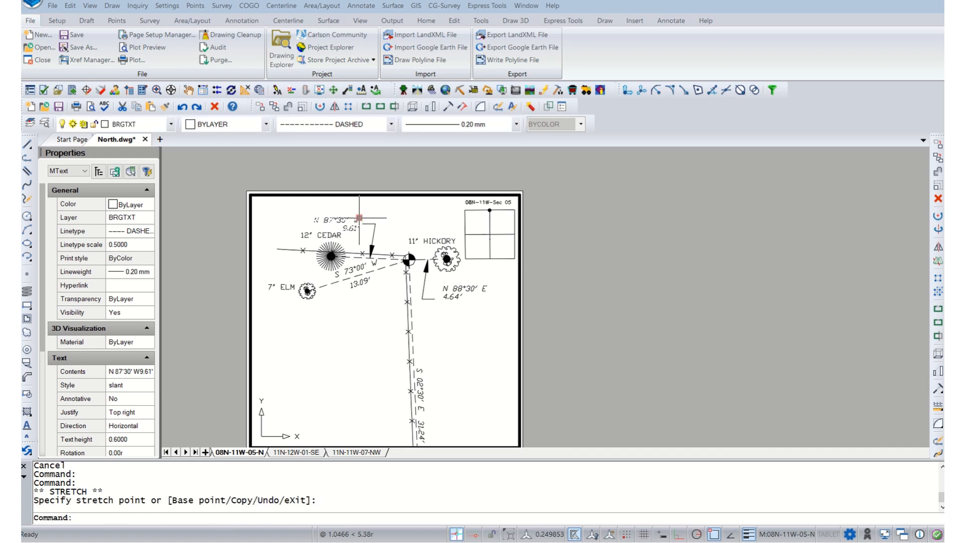
pyautogui.press('Escape')
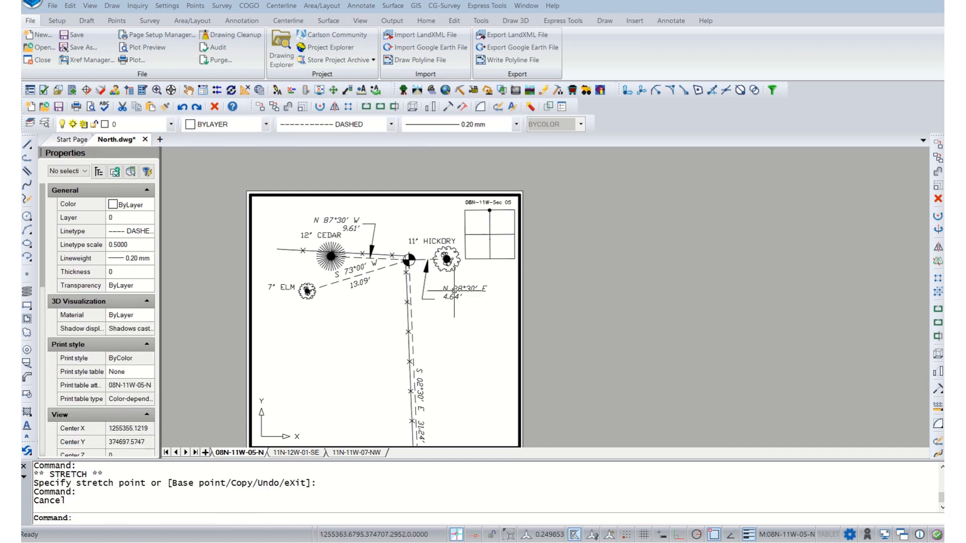
# Move the HICKORY line's bearing-distance label slightly down and left to the end of its leader
pyautogui.click(442, 288)
pyautogui.click(442, 287)
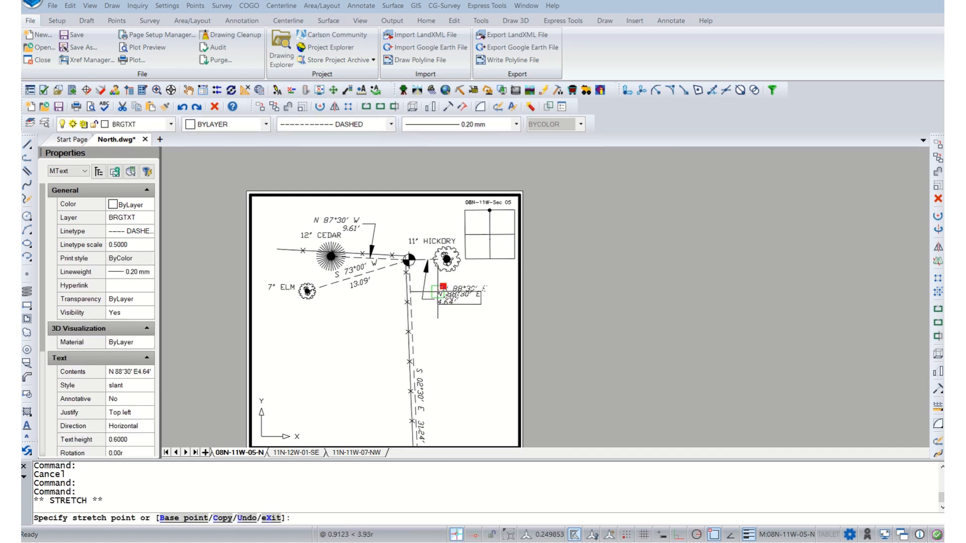
pyautogui.click(437, 291)
pyautogui.press('Escape')
# Turn off object snap while moving the 11" HICKORY label slightly higher above its tree
pyautogui.click(426, 242)
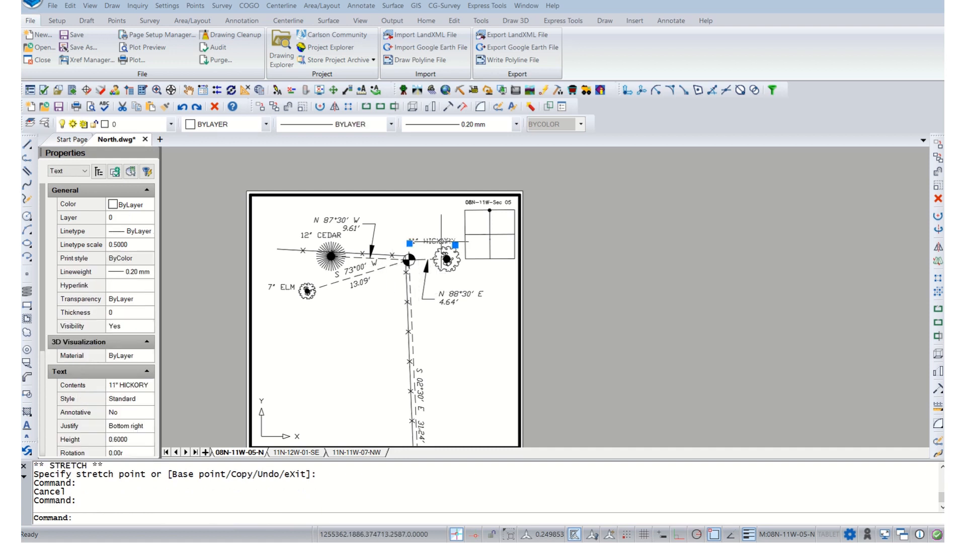
pyautogui.click(455, 245)
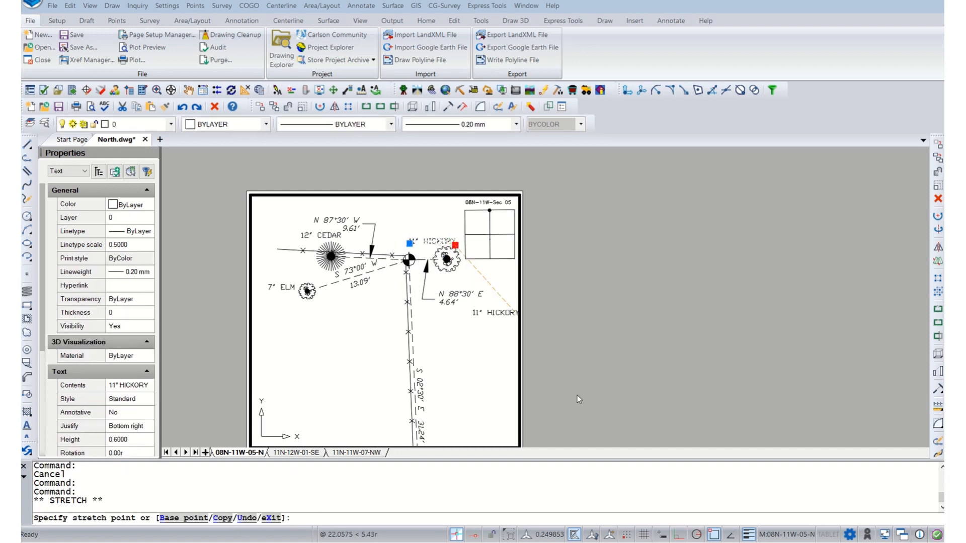
pyautogui.click(718, 535)
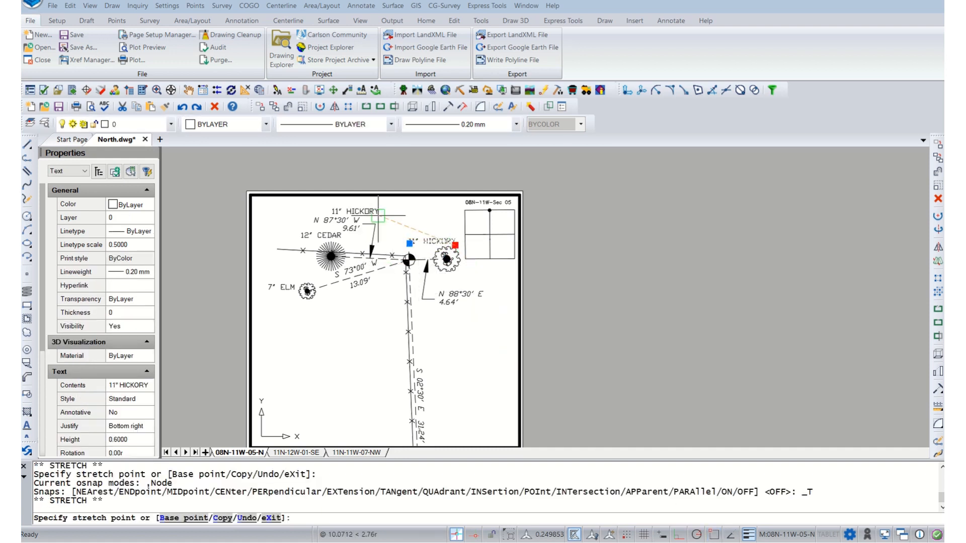
pyautogui.press('Escape')
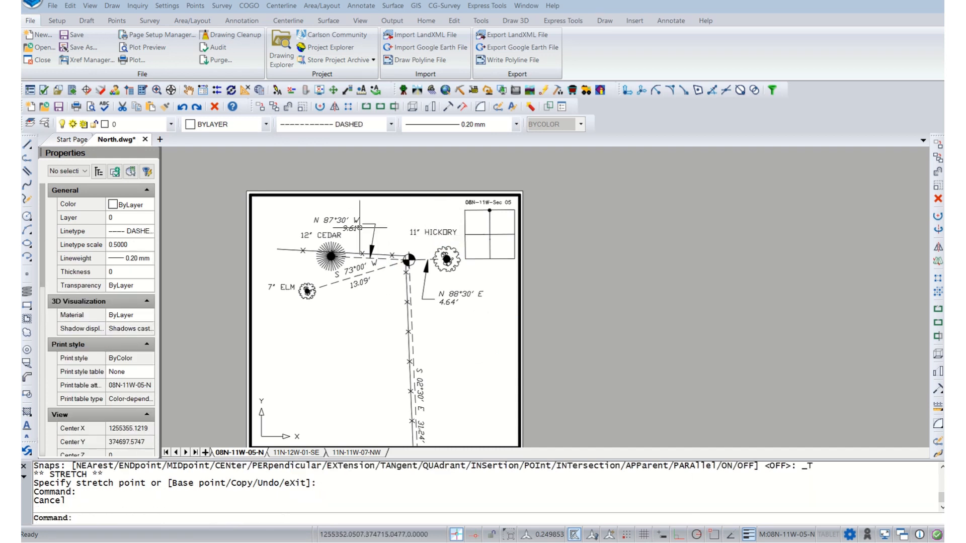
# Shift the 12" CEDAR label left, clear of the bearing text, and leave the viewport for paper space
pyautogui.click(341, 236)
pyautogui.click(341, 240)
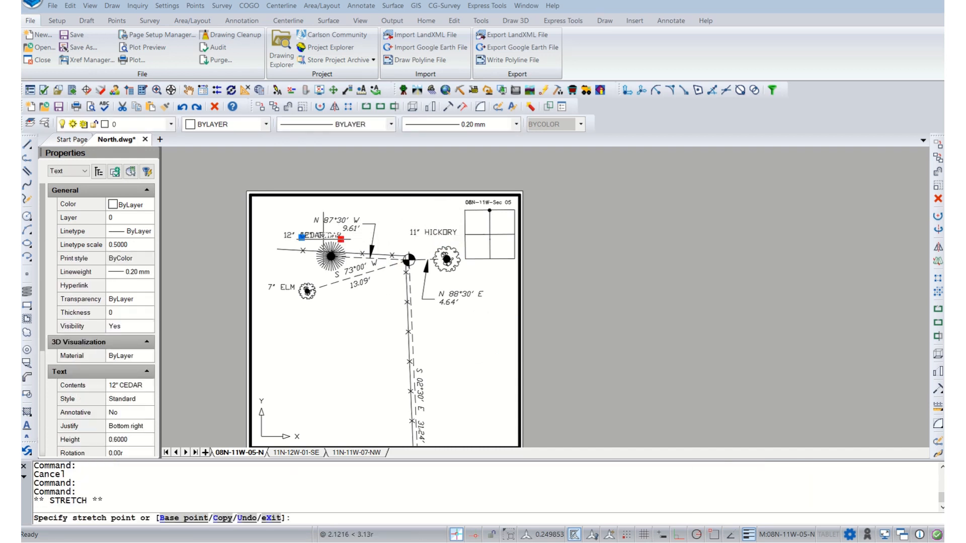
pyautogui.press('Escape')
pyautogui.press('Escape')
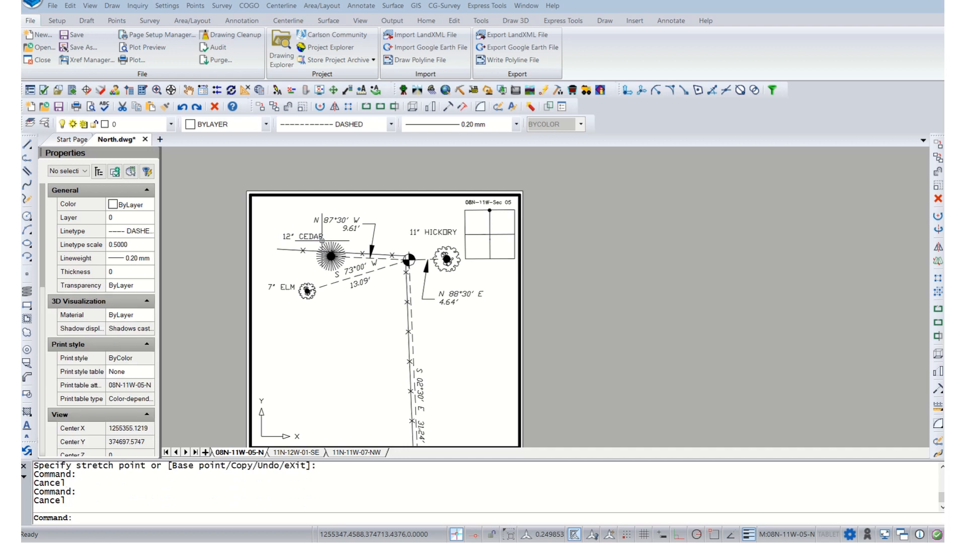
pyautogui.doubleClick(559, 294)
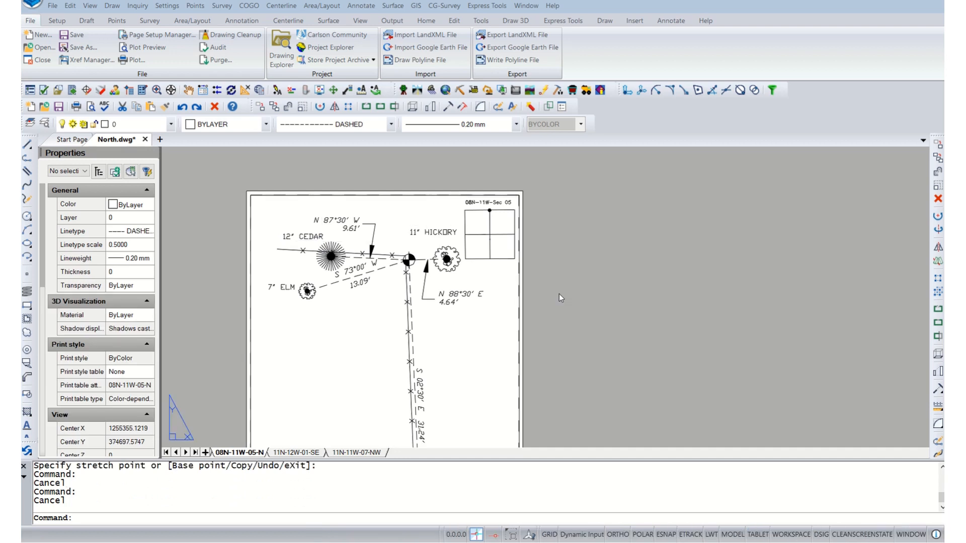
pyautogui.scroll(-1, 560, 280)
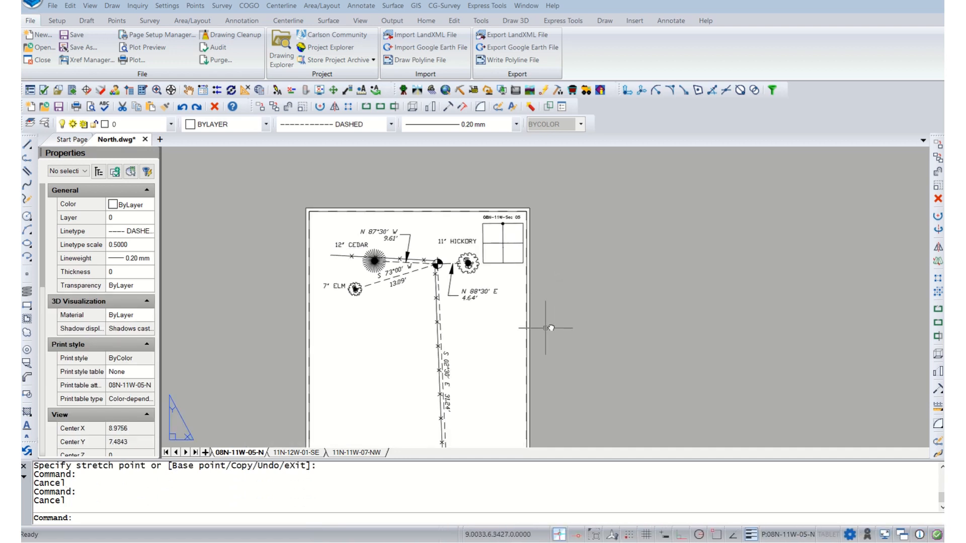
pyautogui.moveTo(547, 327); pyautogui.dragTo(542, 248, button='middle')
pyautogui.moveTo(500, 273); pyautogui.dragTo(505, 301, button='middle')
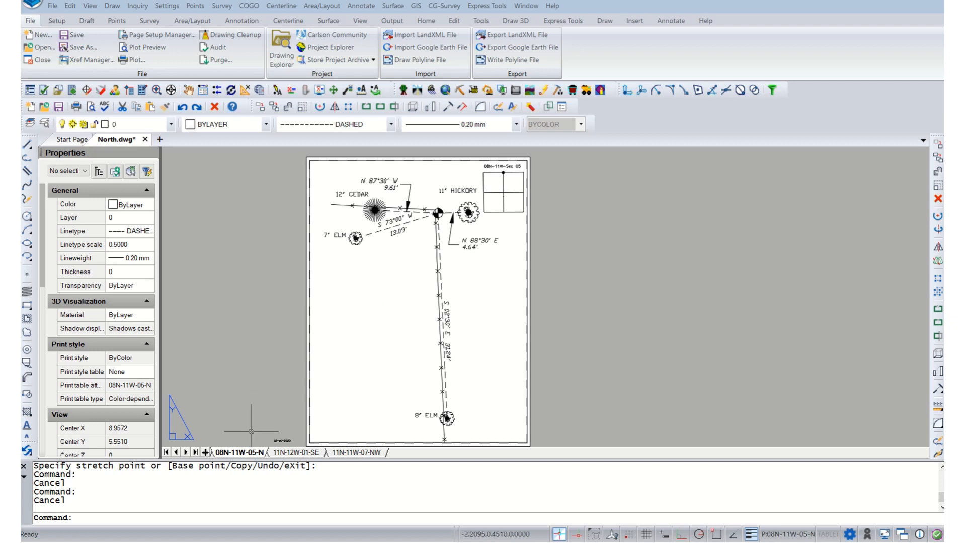
# Switch to model space and examine the pine trees, corner markers and long parallel lines at the 11N-12W corner
pyautogui.click(166, 452)
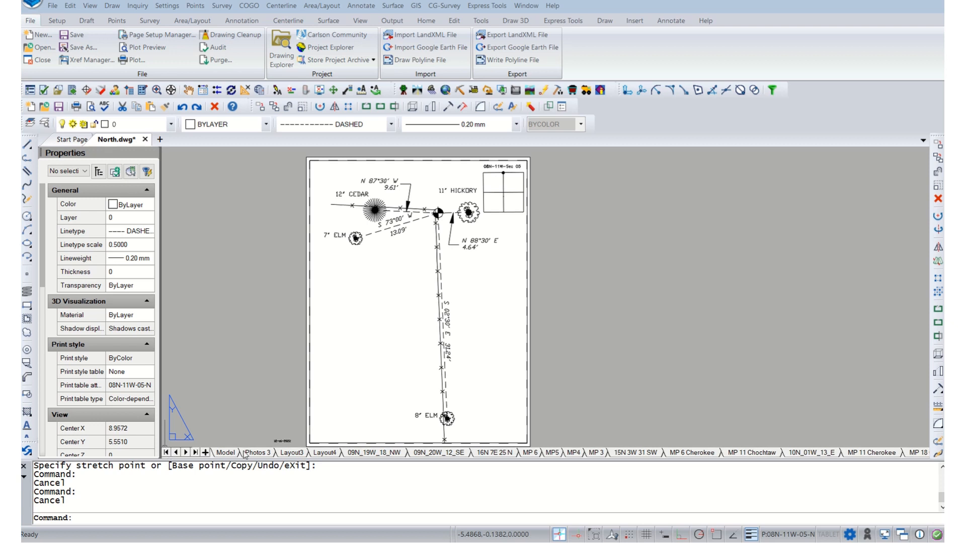
pyautogui.click(236, 453)
pyautogui.scroll(-5, 414, 335)
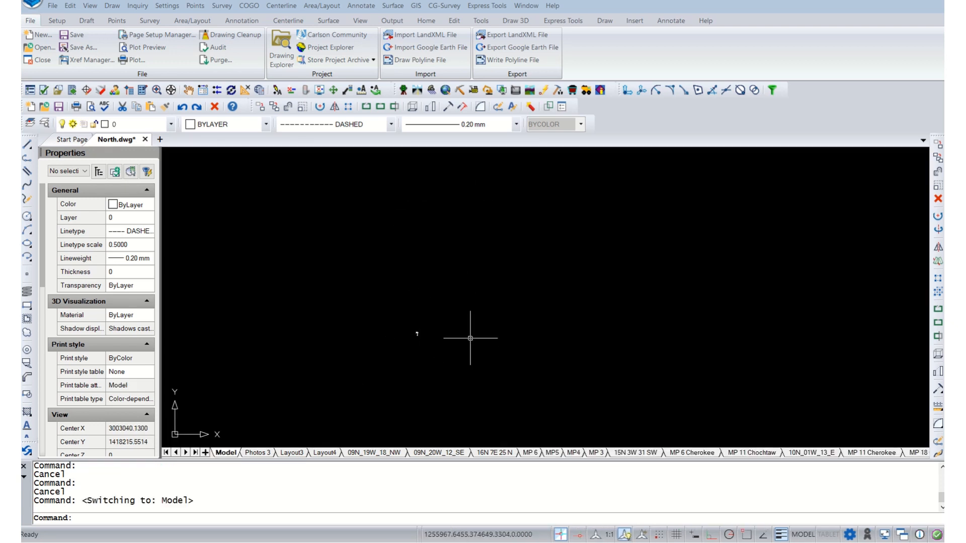
pyautogui.scroll(-3, 483, 354)
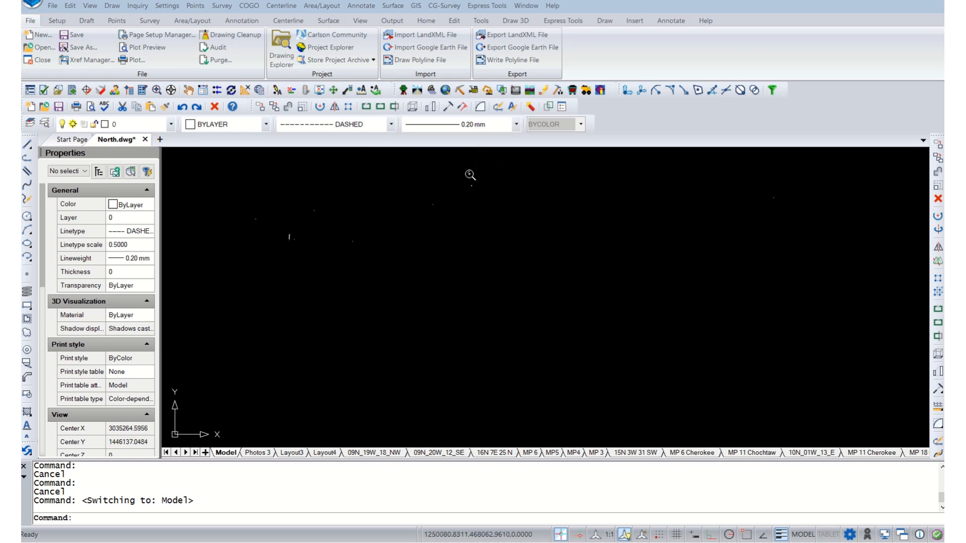
pyautogui.scroll(5, 466, 270)
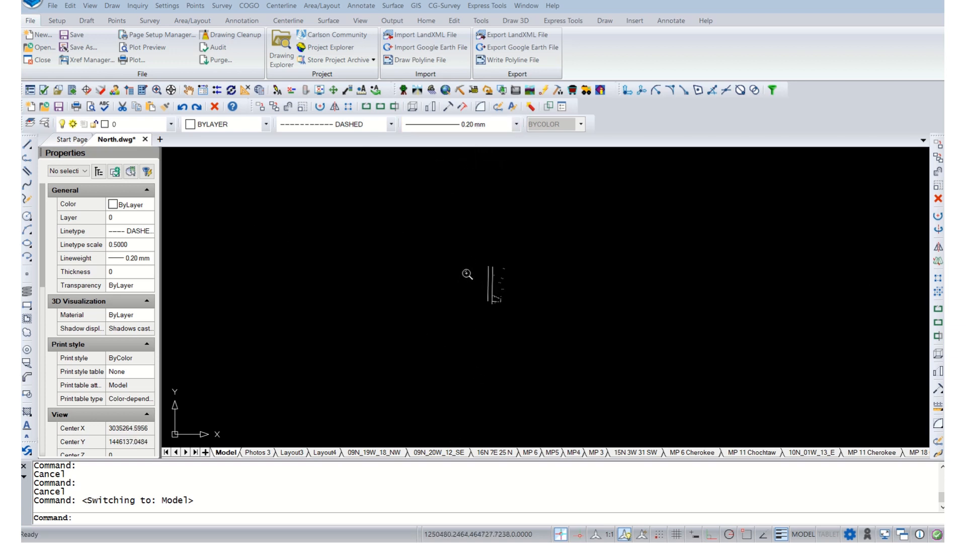
pyautogui.scroll(5, 503, 311)
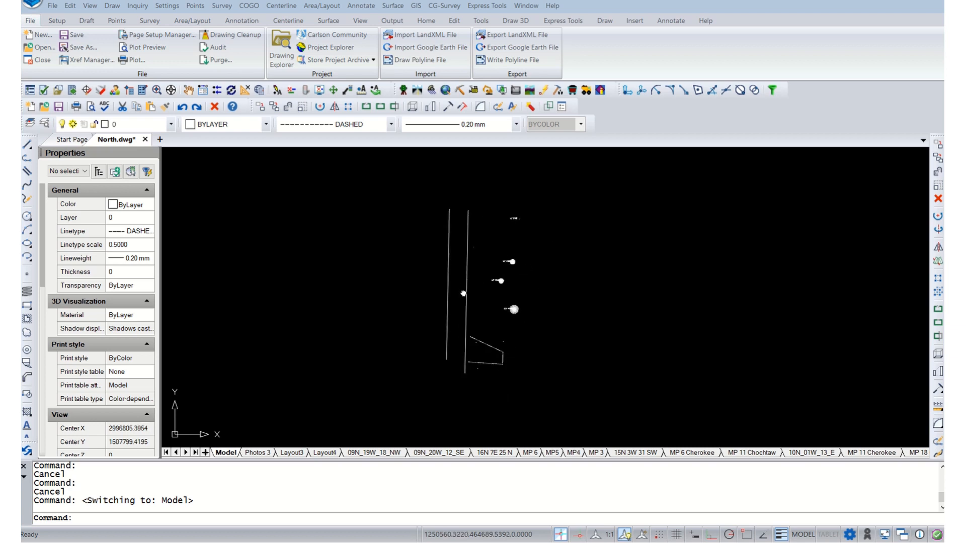
pyautogui.scroll(-3, 456, 316)
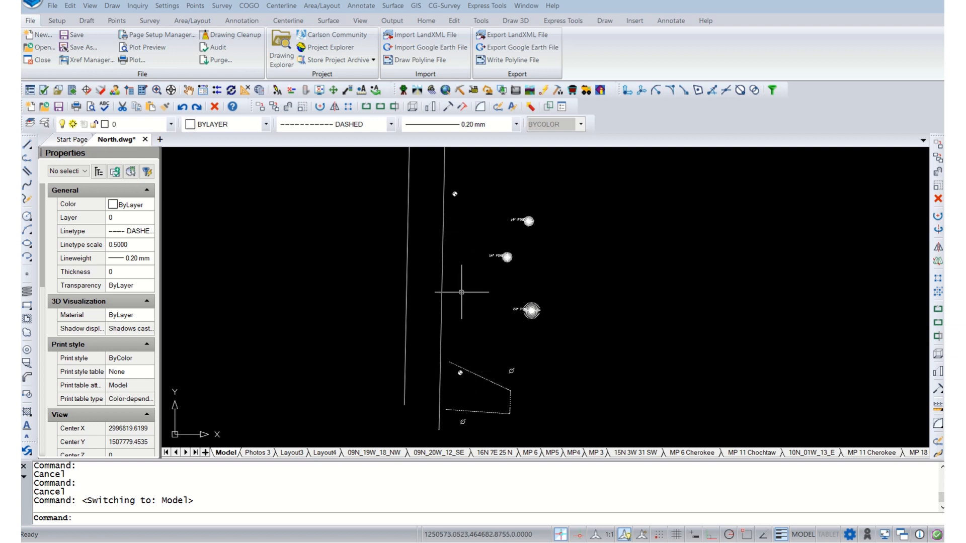
pyautogui.moveTo(466, 227); pyautogui.dragTo(463, 252, button='middle')
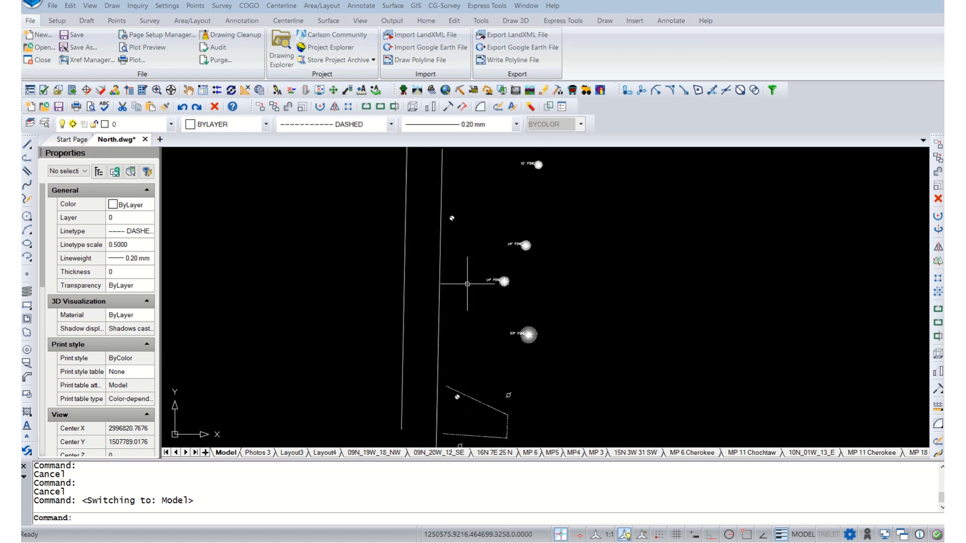
pyautogui.moveTo(465, 229); pyautogui.dragTo(457, 280, button='middle')
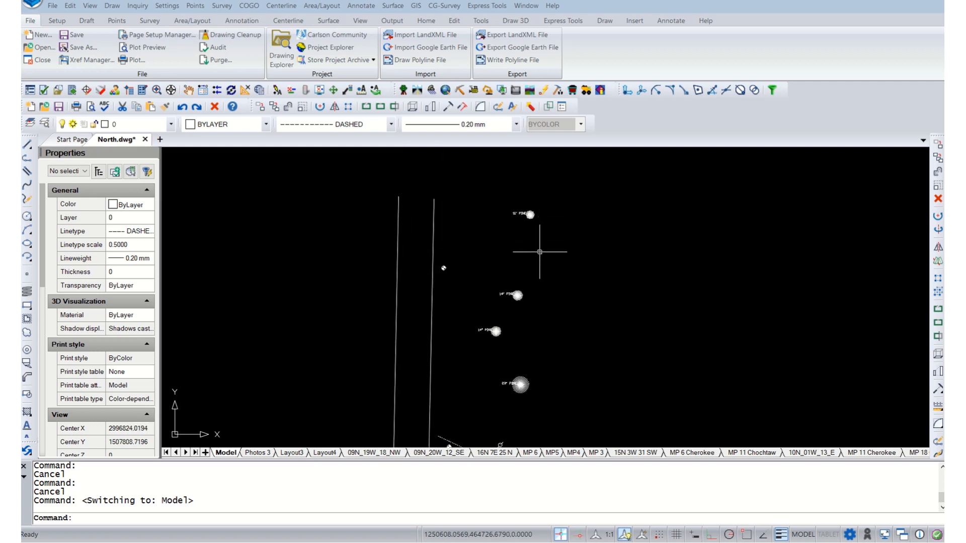
pyautogui.moveTo(487, 348); pyautogui.dragTo(500, 213, button='middle')
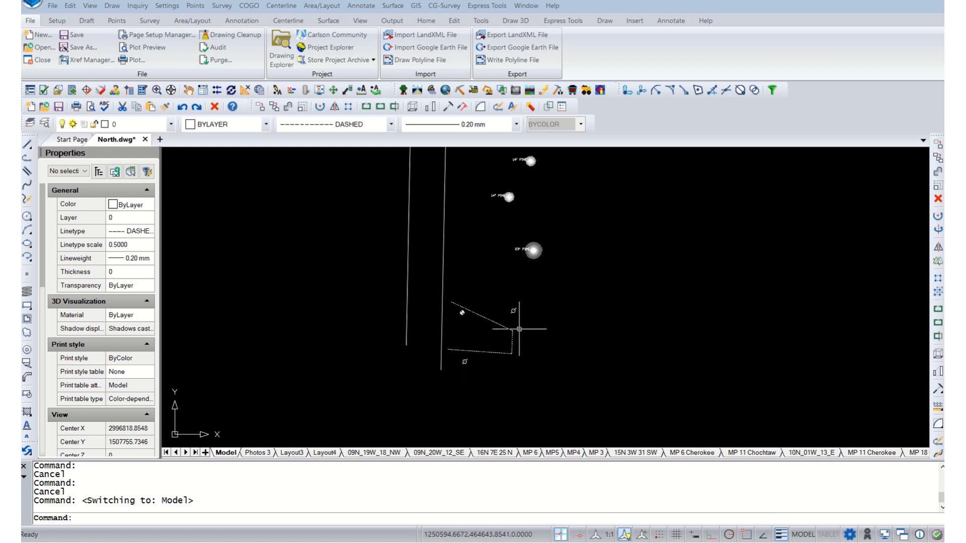
pyautogui.moveTo(490, 308)
pyautogui.mouseDown(button='middle')
pyautogui.moveTo(508, 348)
pyautogui.moveTo(506, 376)
pyautogui.mouseUp(button='middle')
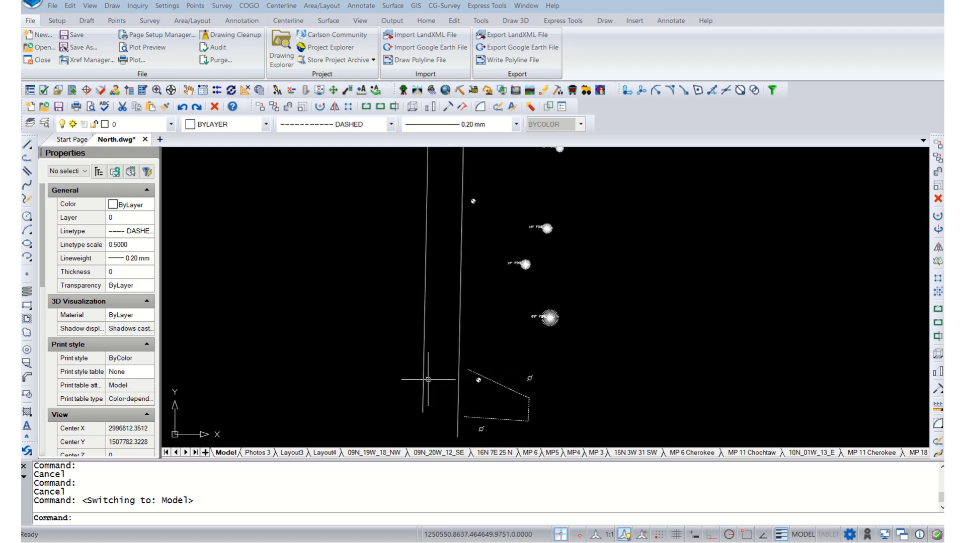
# Open the 11N-12W-01-SE layout and bring its whole sheet into view
pyautogui.click(196, 452)
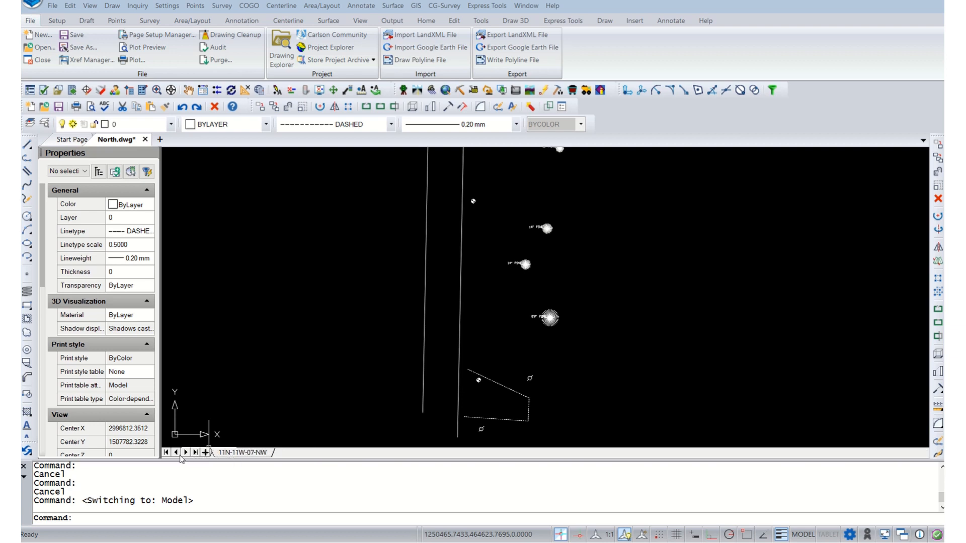
pyautogui.click(175, 453)
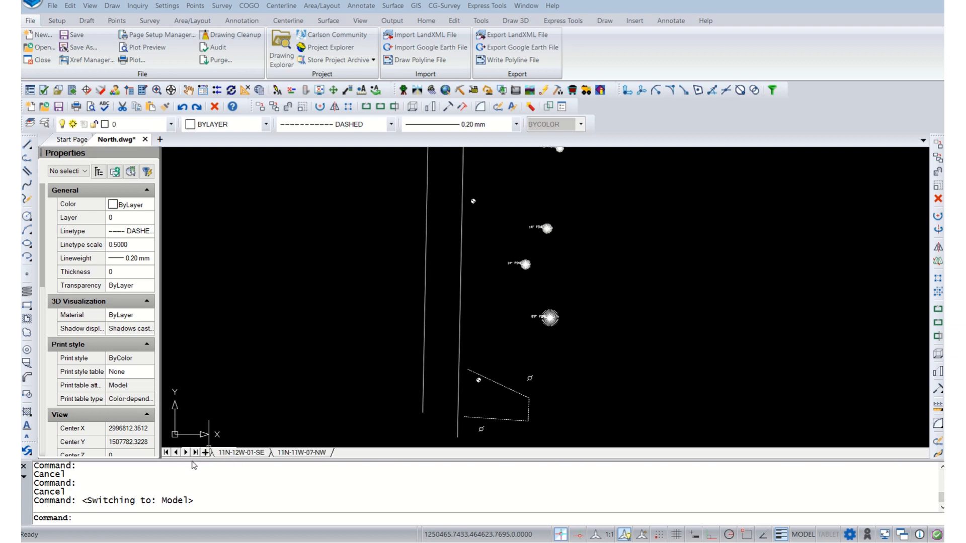
pyautogui.click(237, 453)
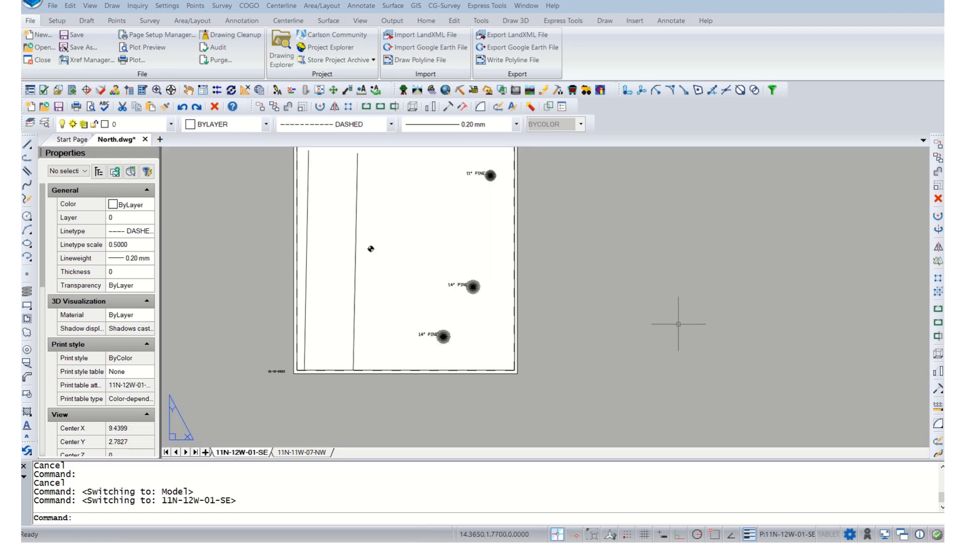
pyautogui.click(643, 321)
pyautogui.scroll(-1, 587, 304)
pyautogui.moveTo(581, 289); pyautogui.dragTo(623, 335, button='middle')
pyautogui.press('Escape')
pyautogui.press('Escape')
pyautogui.press('Escape')
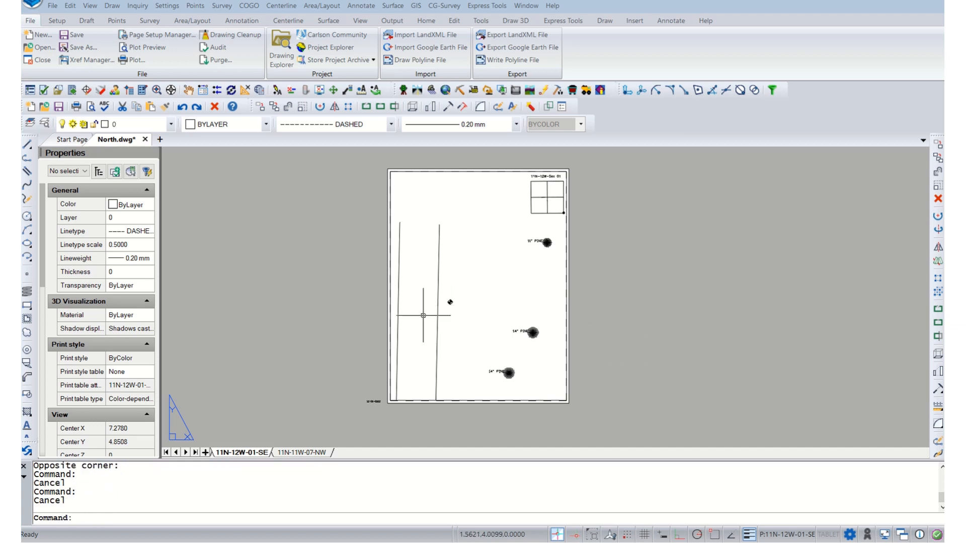
# Activate the viewport and stretch the upper end of the long line nearest the corner marker to the viewport's top border
pyautogui.click(437, 270)
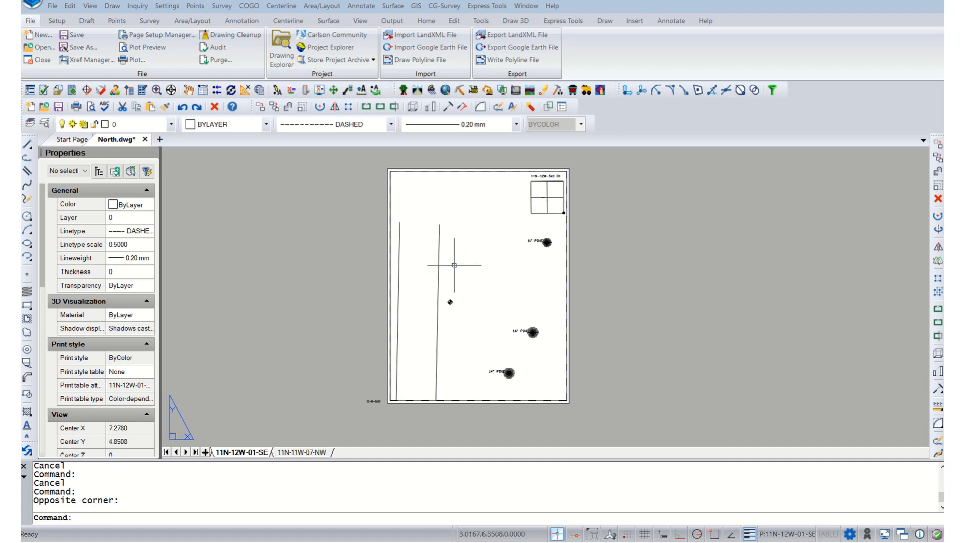
pyautogui.press('Escape')
pyautogui.doubleClick(452, 264)
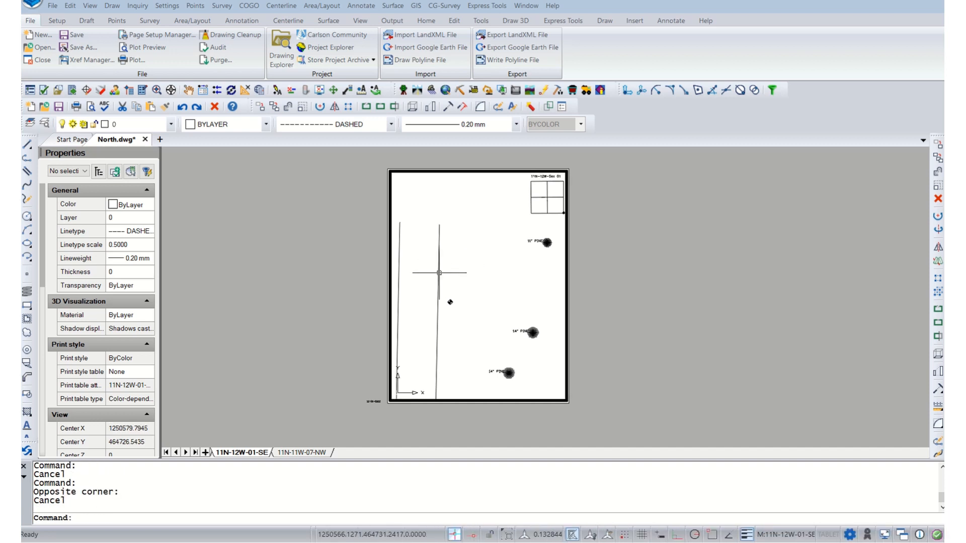
pyautogui.click(439, 273)
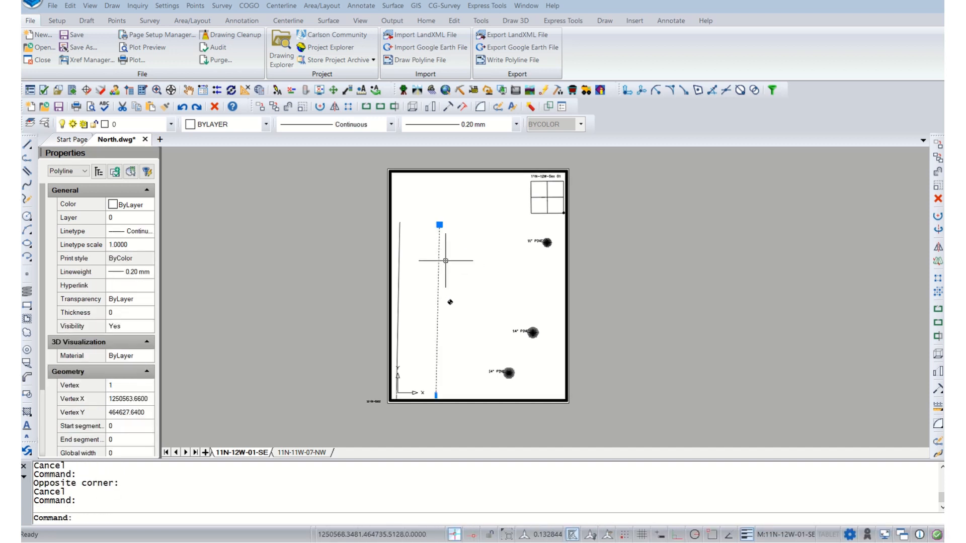
pyautogui.click(439, 225)
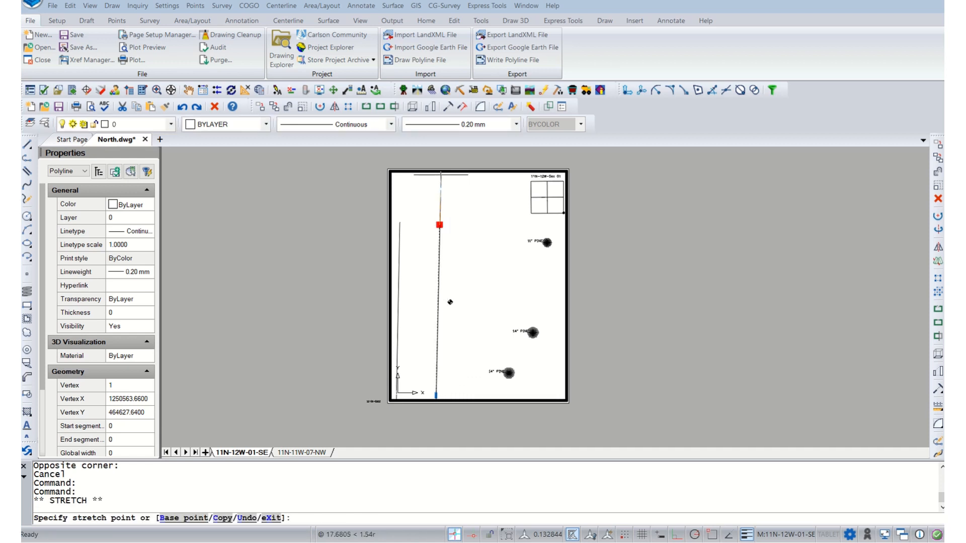
pyautogui.click(440, 174)
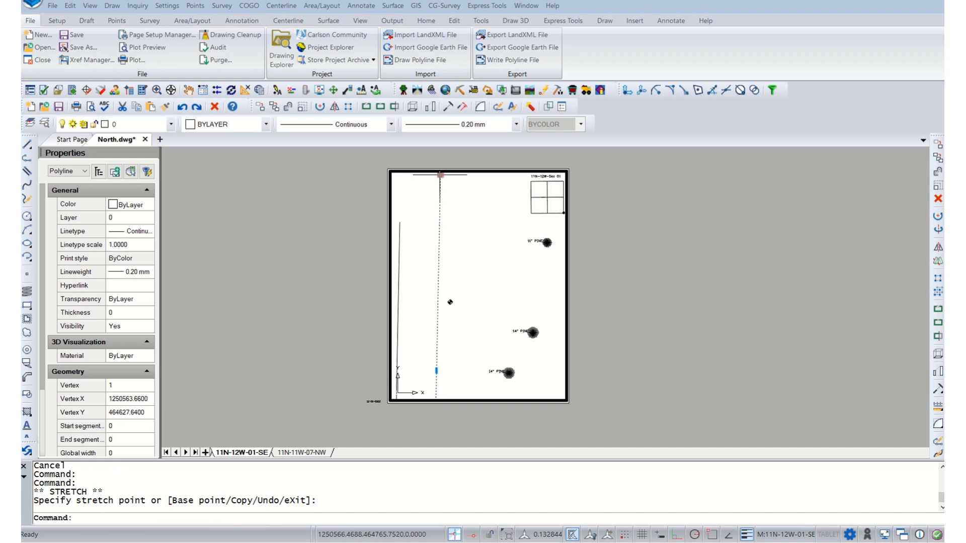
# Stretch the upper end of the leftmost long line to the viewport's top border and clear the selection
pyautogui.click(399, 240)
pyautogui.click(400, 222)
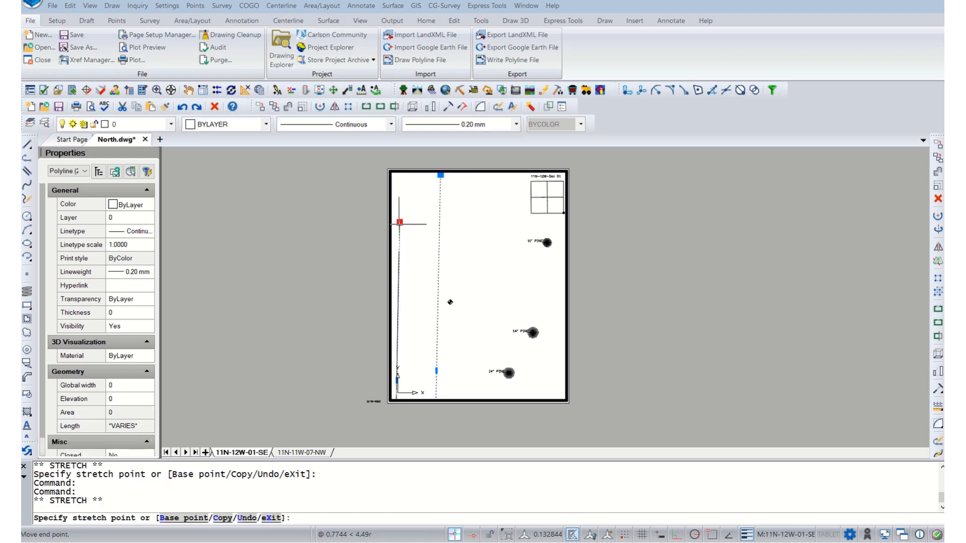
pyautogui.click(401, 175)
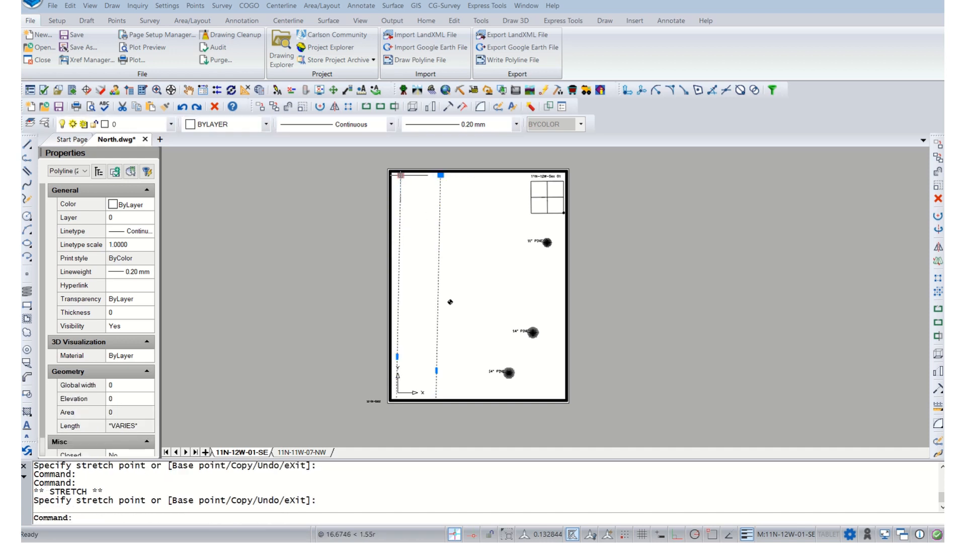
pyautogui.click(509, 250)
pyautogui.press('Escape')
pyautogui.press('Escape')
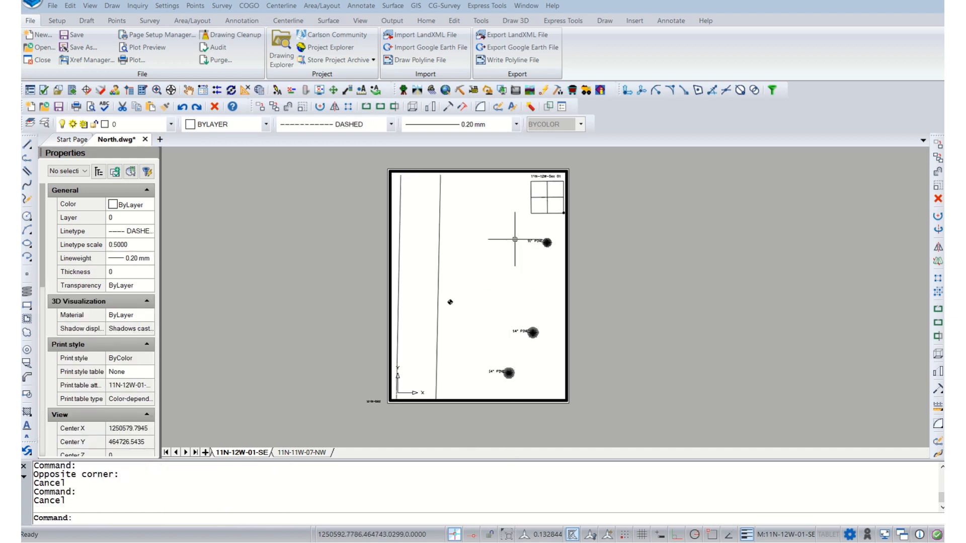
# Copy the 11" PINE label into the space between the two long parallel lines
pyautogui.rightClick(530, 241)
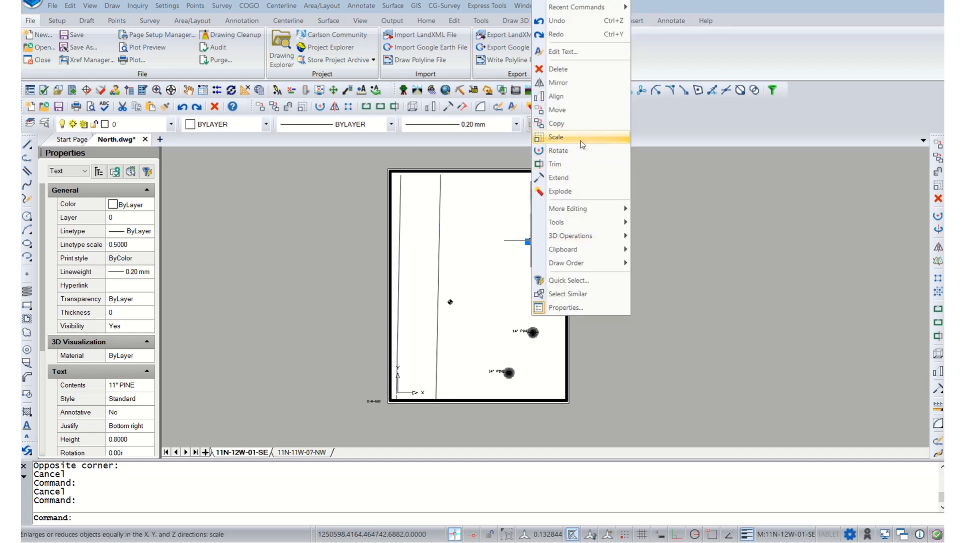
pyautogui.click(566, 124)
pyautogui.click(536, 228)
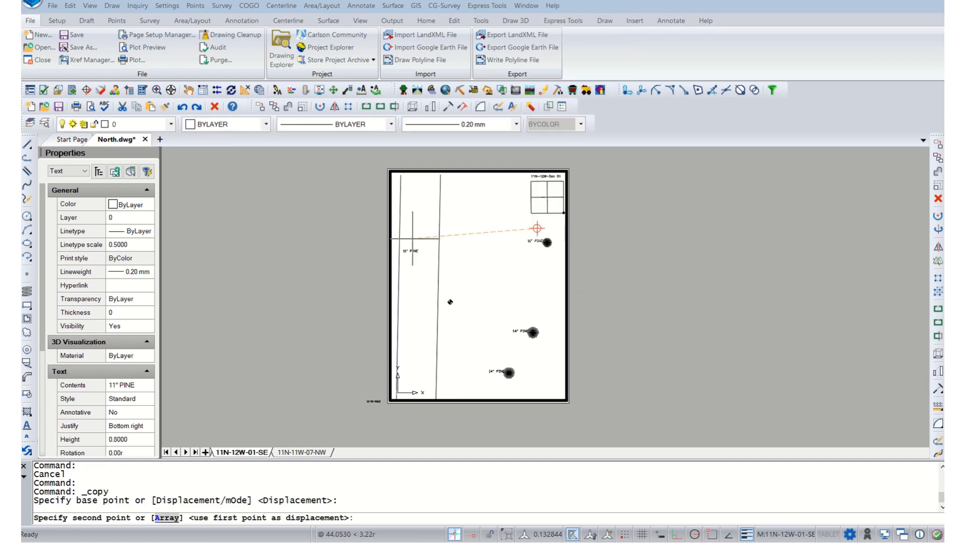
pyautogui.click(425, 238)
pyautogui.press('Escape')
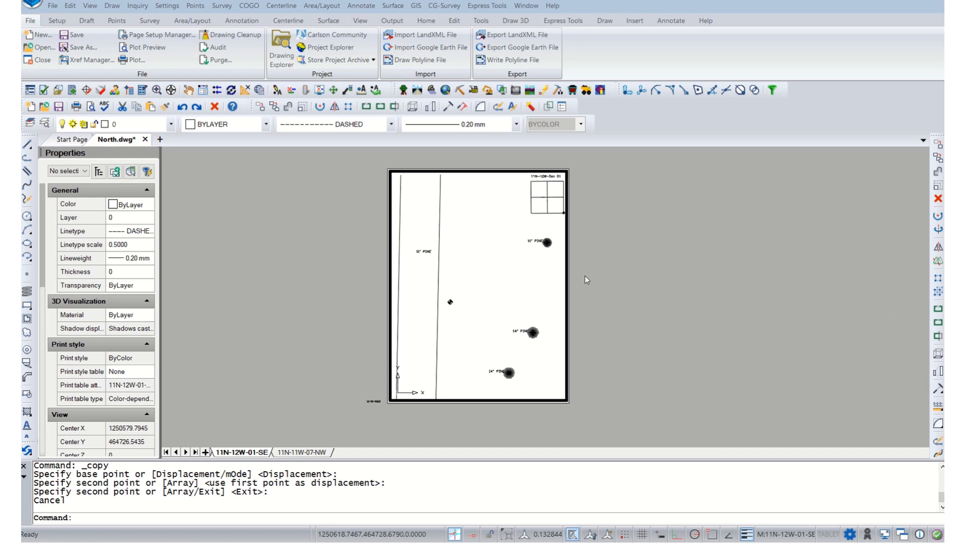
# Change the text of the copied label between the two long parallel lines to "Barnum Road"
pyautogui.doubleClick(424, 252)
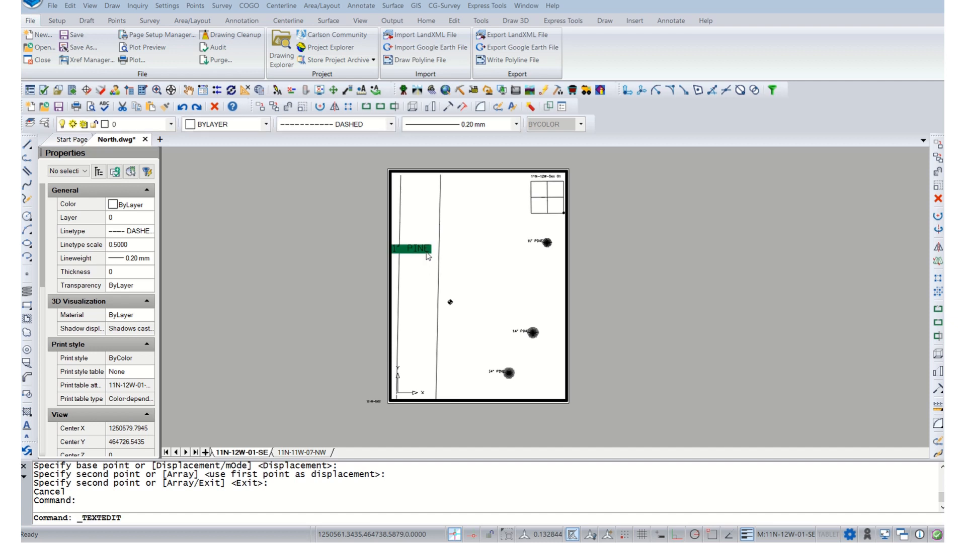
pyautogui.write('B')
pyautogui.click(475, 277)
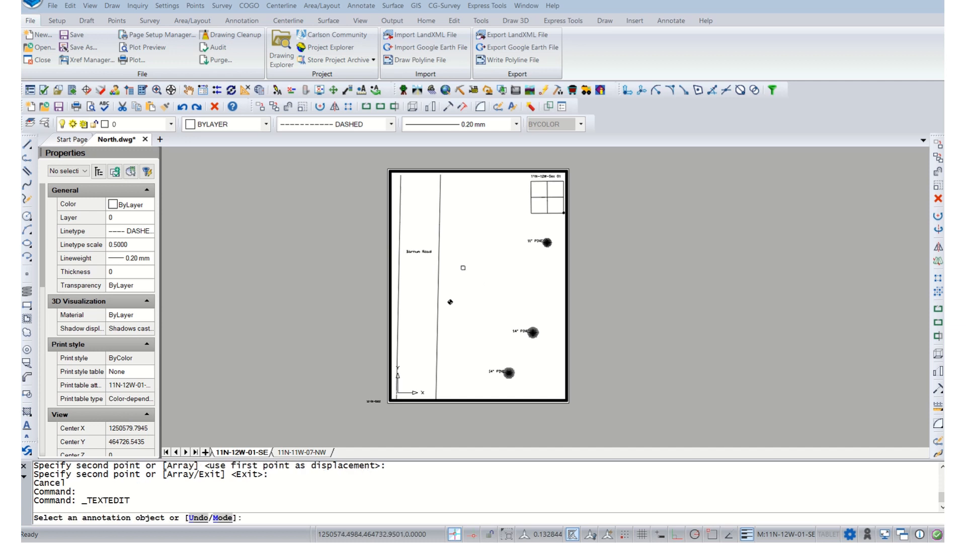
pyautogui.press('Escape')
pyautogui.click(428, 251)
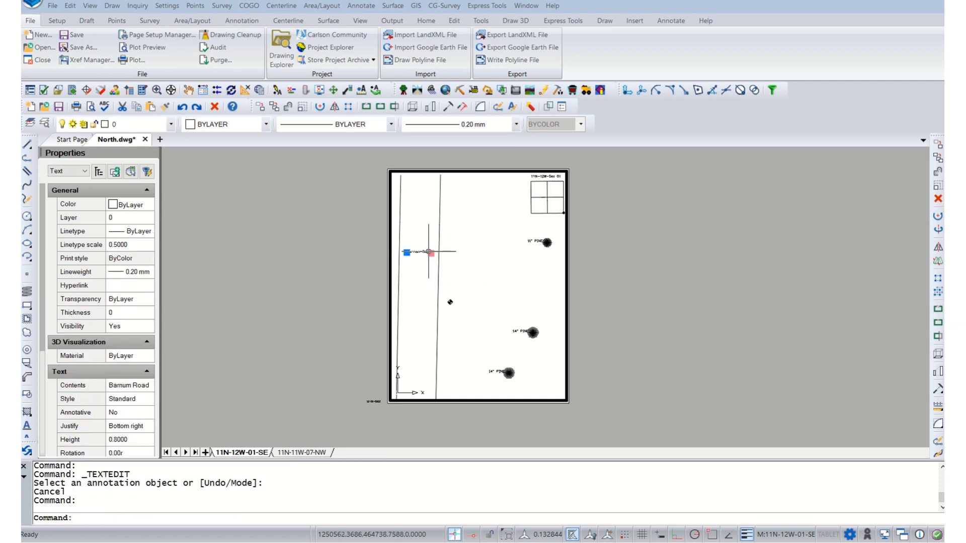
pyautogui.press('Escape')
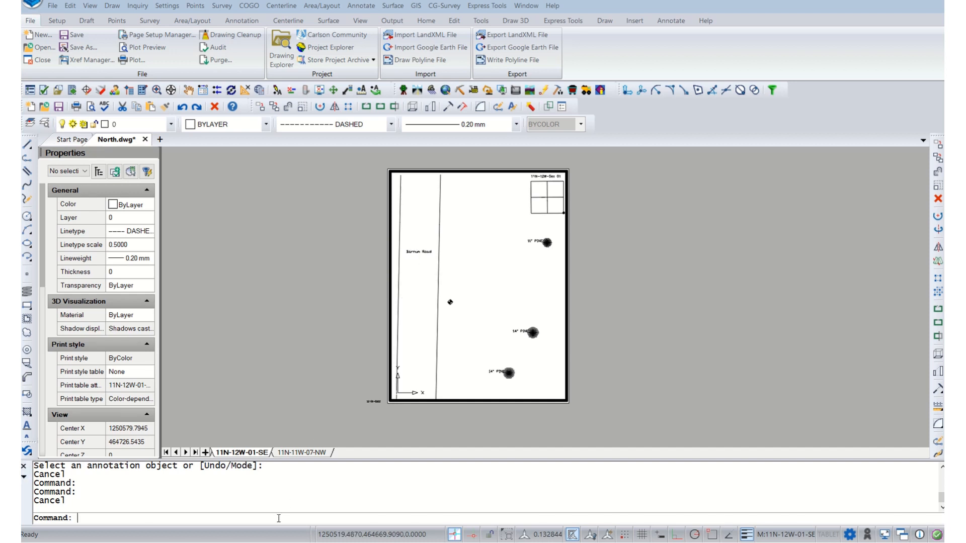
# Rotate the Barnum Road label parallel to the leftmost long line with TWISTTXT, using the entity segment option and flipping text for twist screen
pyautogui.write('tw')
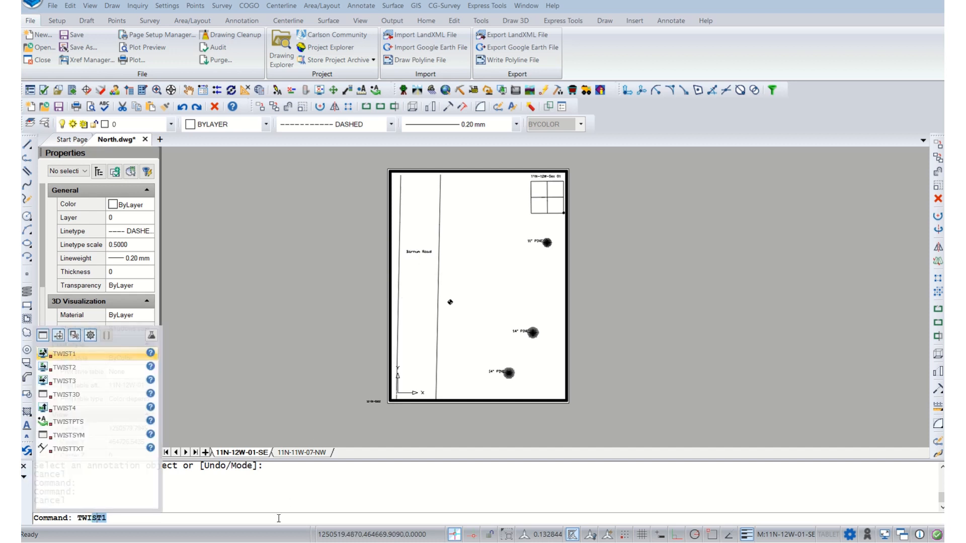
pyautogui.write('istt')
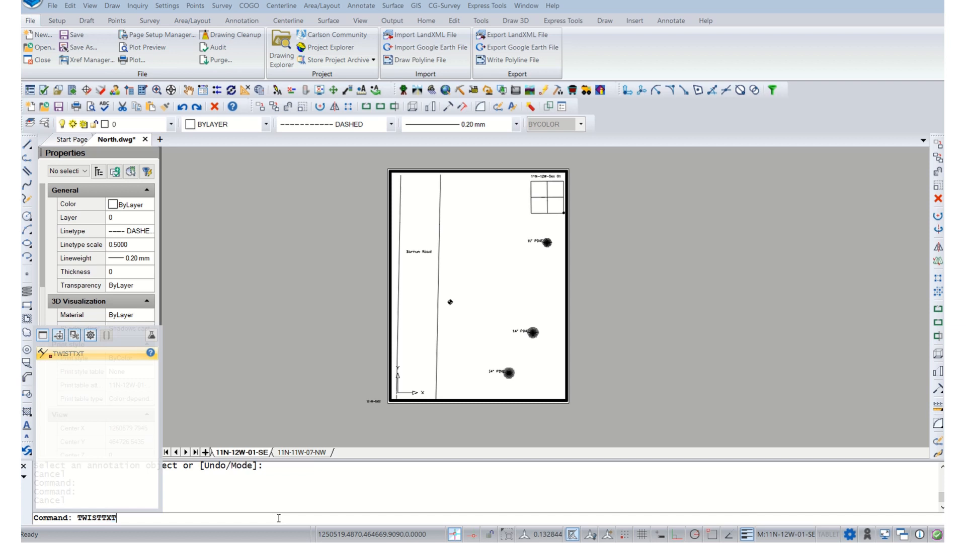
pyautogui.press('Return')
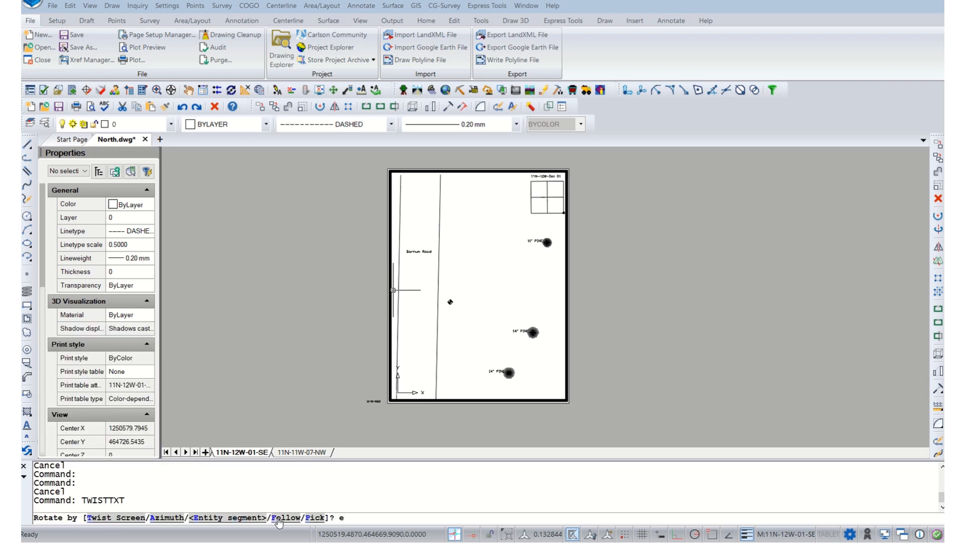
pyautogui.write('e')
pyautogui.press('Return')
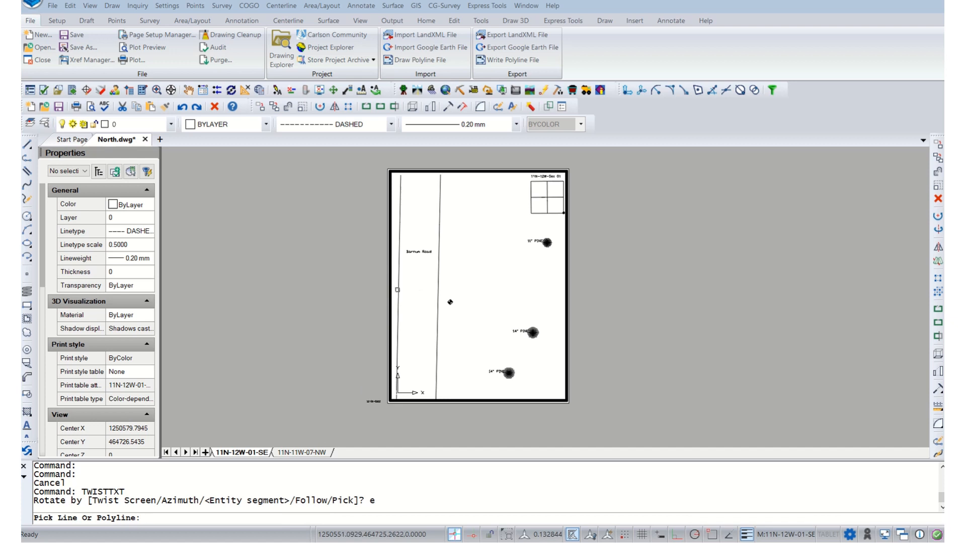
pyautogui.click(399, 290)
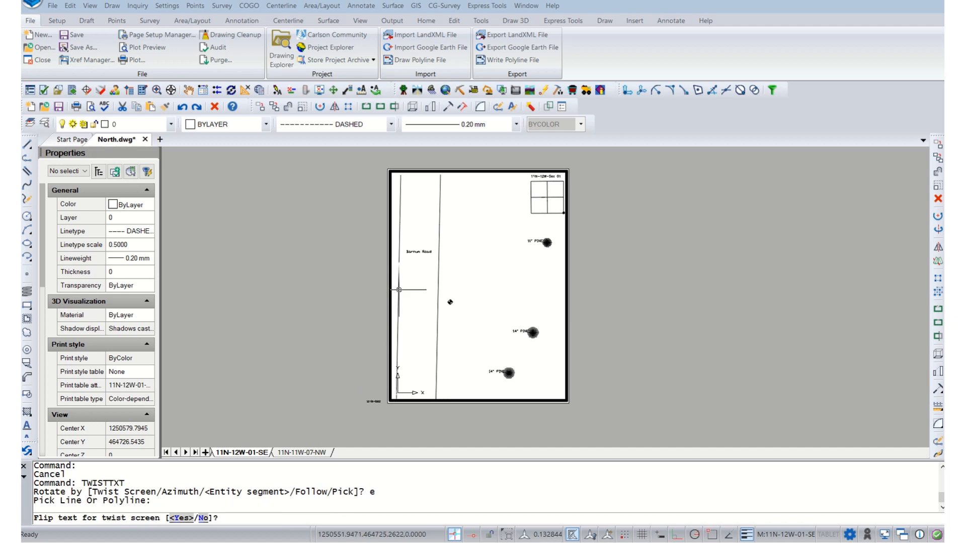
pyautogui.write('y')
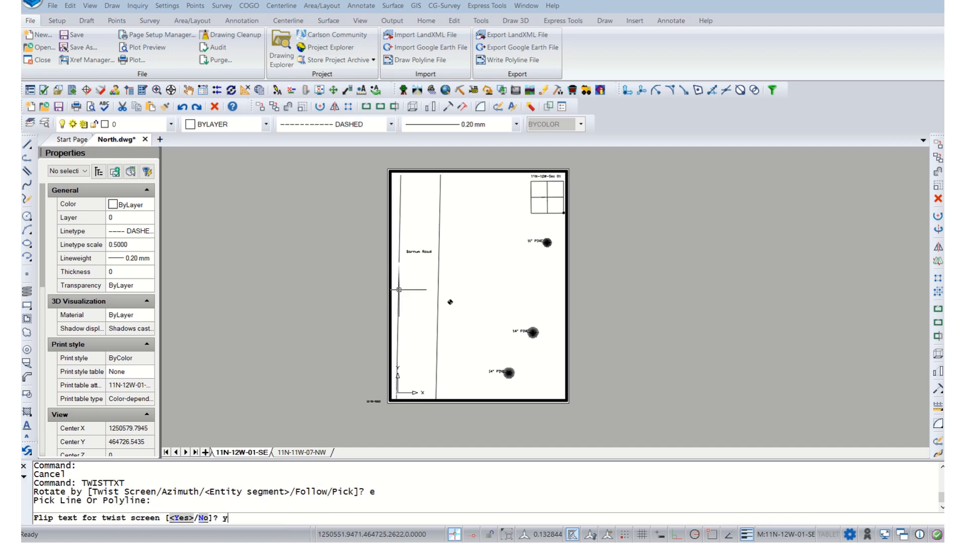
pyautogui.press('Return')
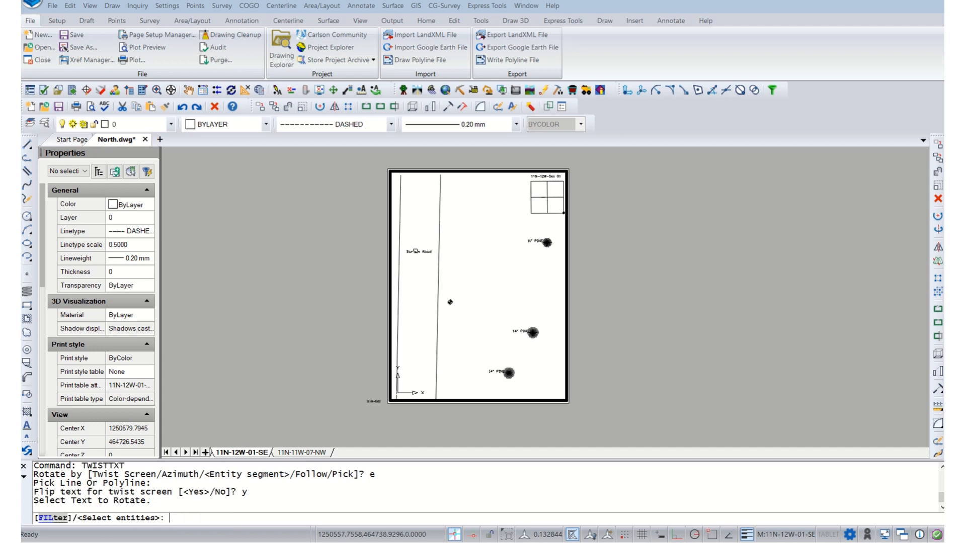
pyautogui.click(413, 252)
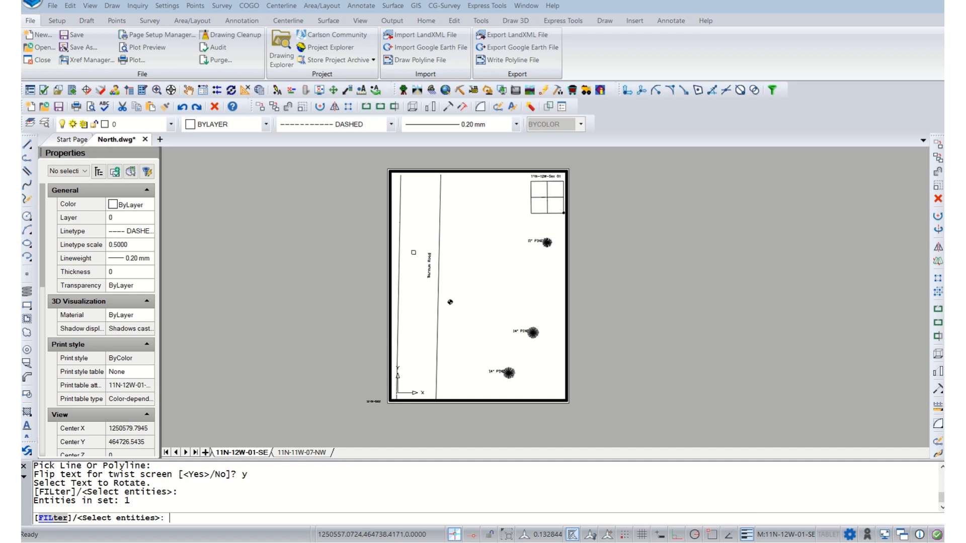
pyautogui.rightClick(515, 300)
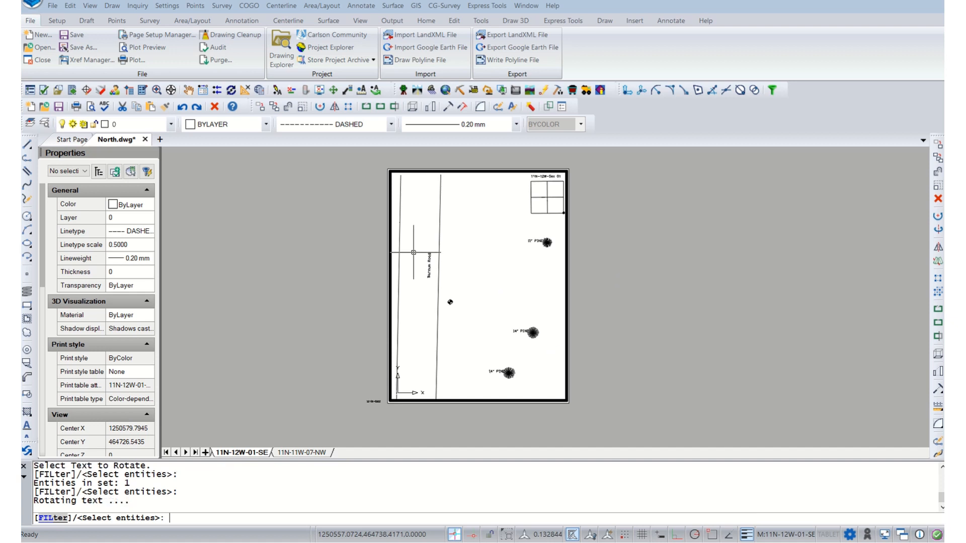
pyautogui.press('Escape')
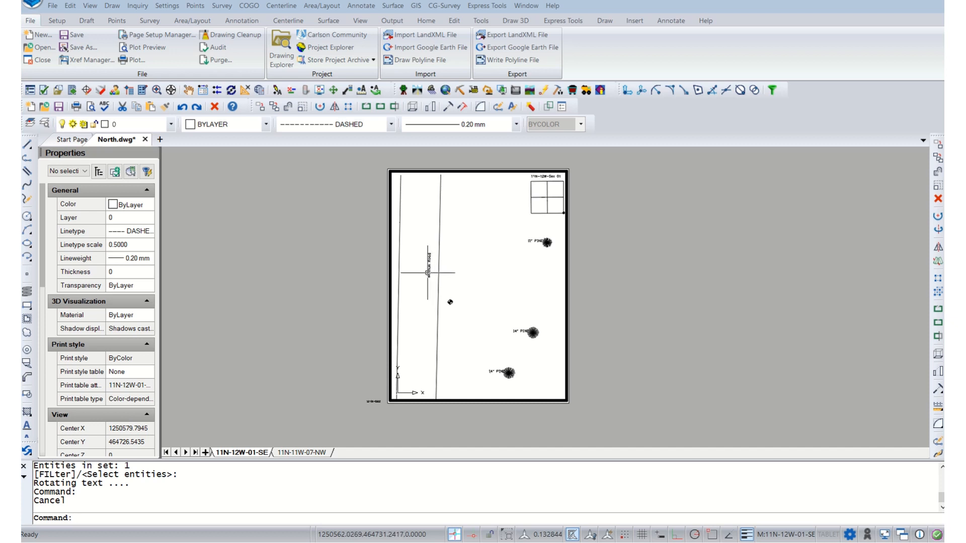
# Set the Barnum Road label's text height to 1.5 and clear the selection
pyautogui.click(428, 272)
pyautogui.click(135, 439)
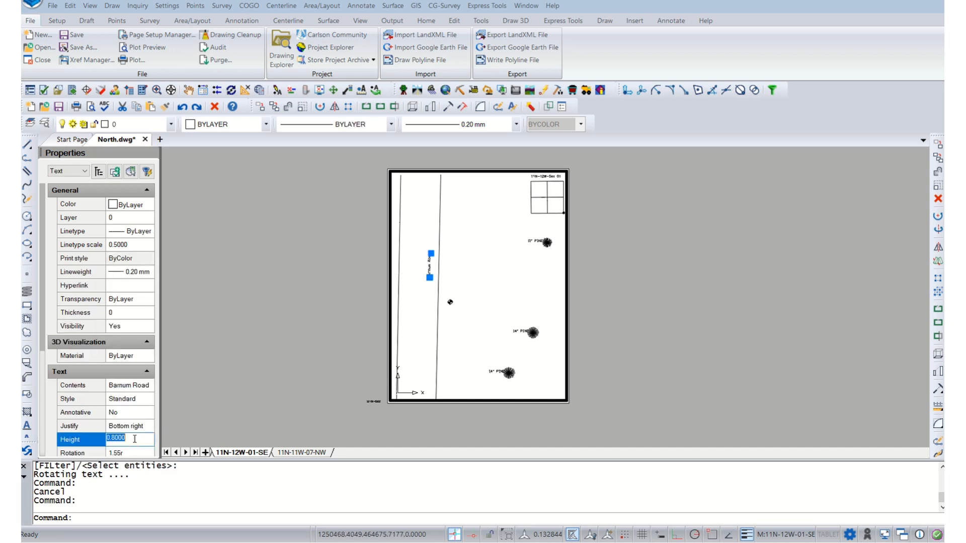
pyautogui.write('2')
pyautogui.press('Tab')
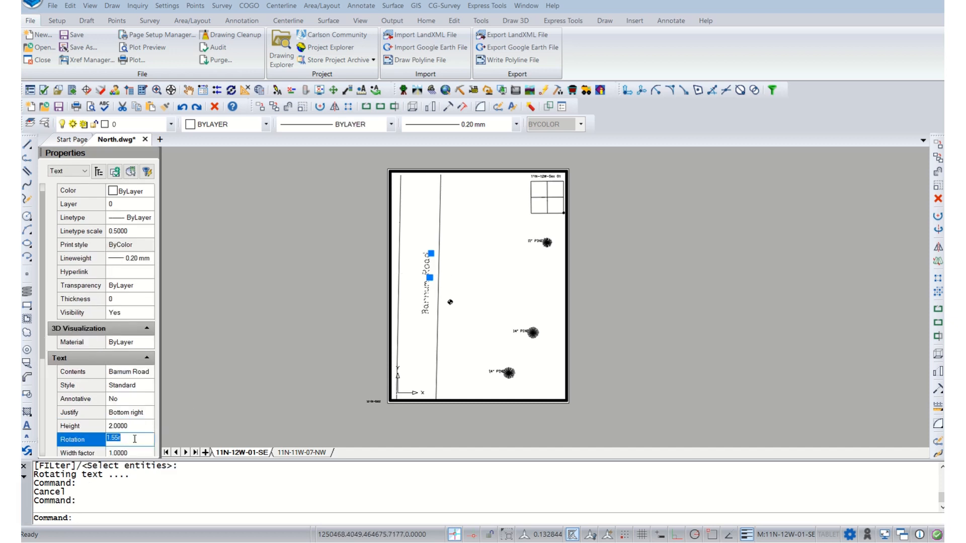
pyautogui.click(132, 427)
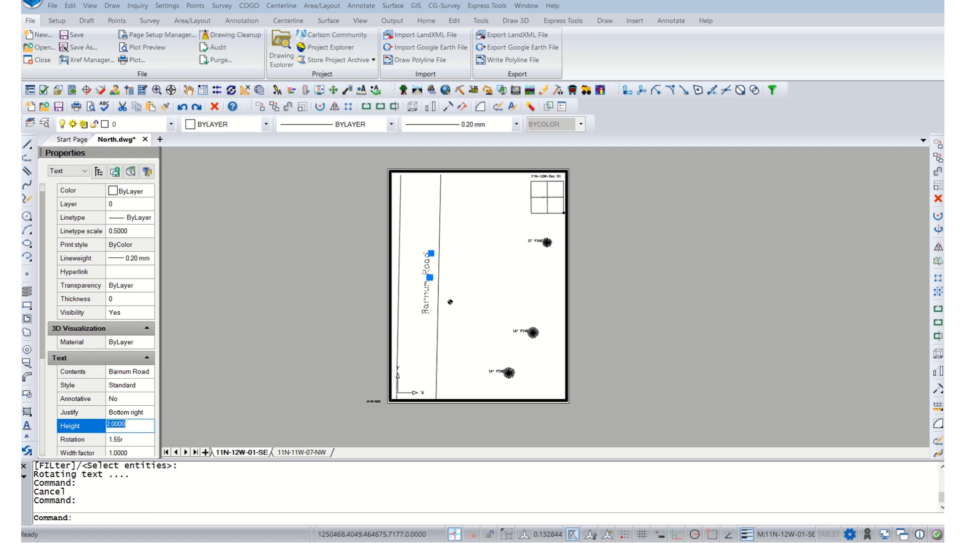
pyautogui.write('1.5')
pyautogui.press('Tab')
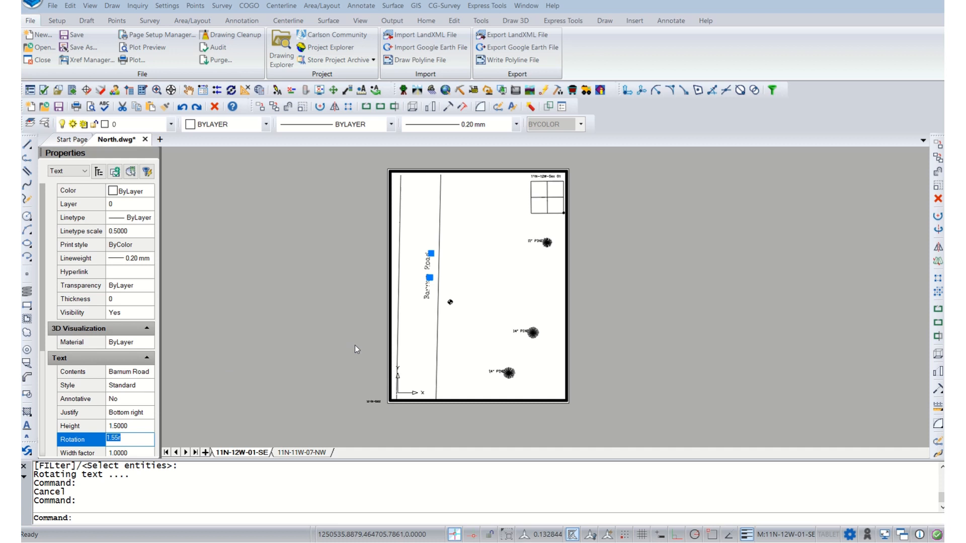
pyautogui.click(476, 347)
pyautogui.press('Escape')
pyautogui.press('Escape')
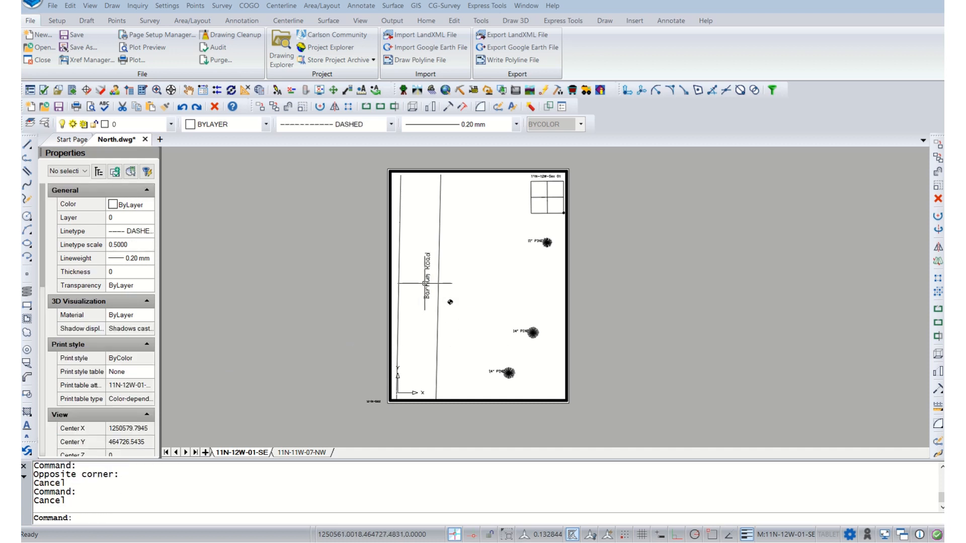
# Move the Barnum Road label midway between the two long parallel lines and deselect it
pyautogui.click(428, 283)
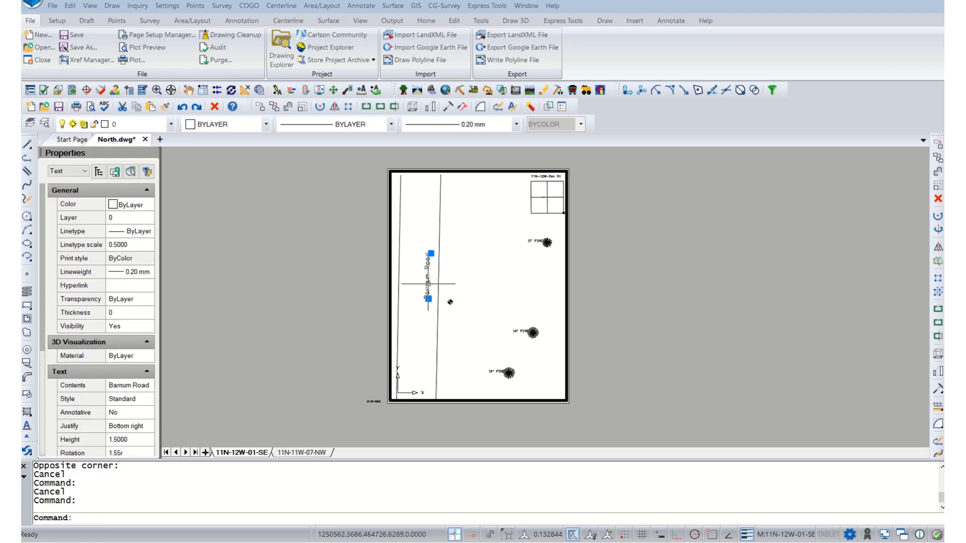
pyautogui.click(428, 298)
pyautogui.click(420, 304)
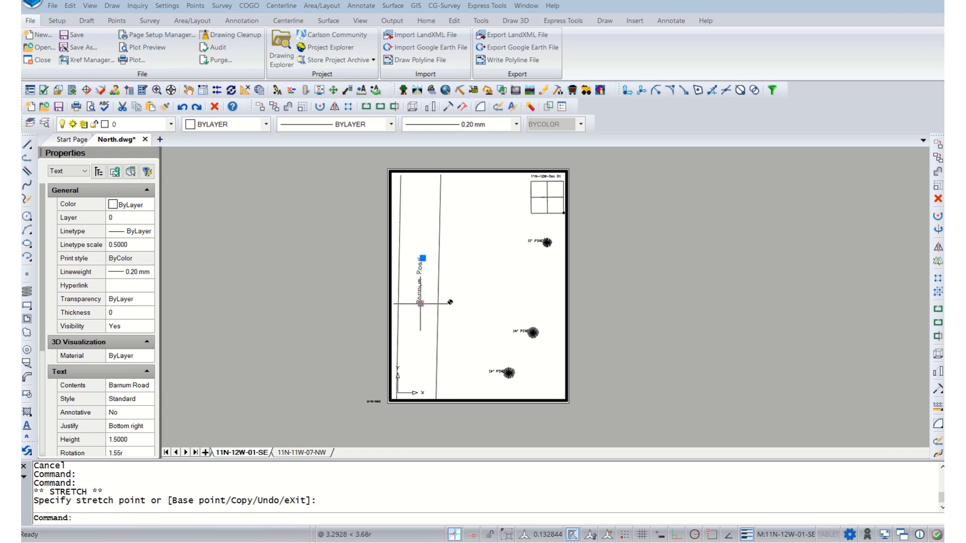
pyautogui.click(482, 293)
pyautogui.press('Escape')
pyautogui.press('Escape')
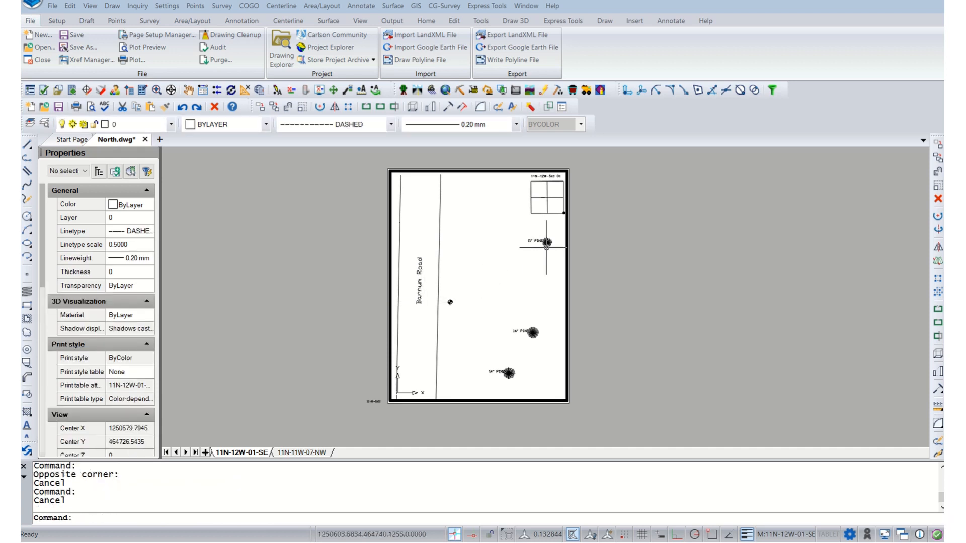
# Move the 11" PINE label inside the viewport so that it sits just above its tree symbol
pyautogui.doubleClick(583, 261)
pyautogui.scroll(2, 605, 260)
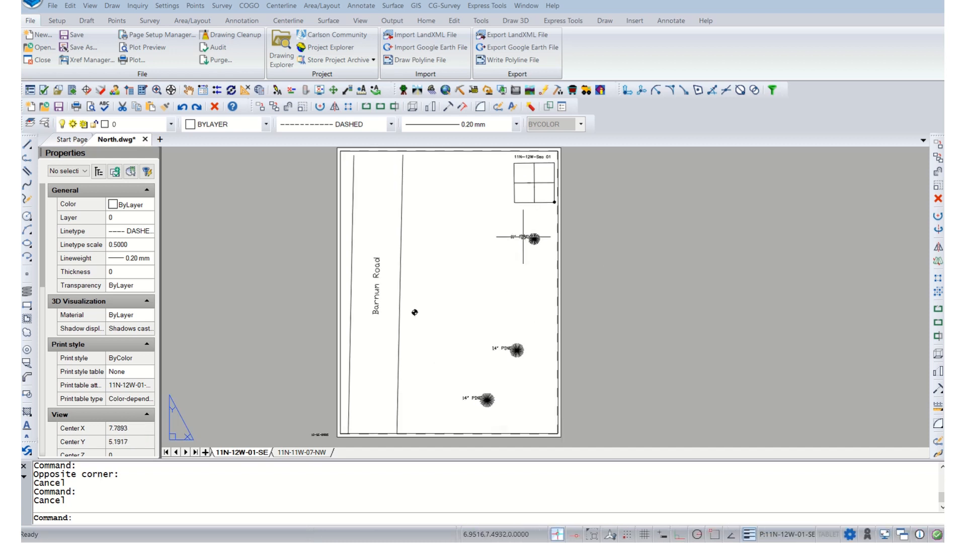
pyautogui.doubleClick(531, 224)
pyautogui.click(523, 237)
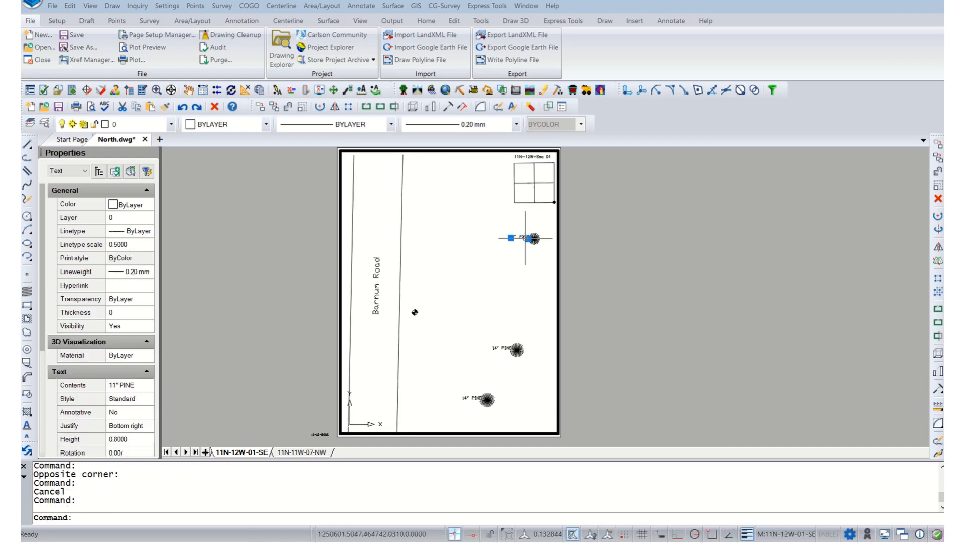
pyautogui.click(528, 238)
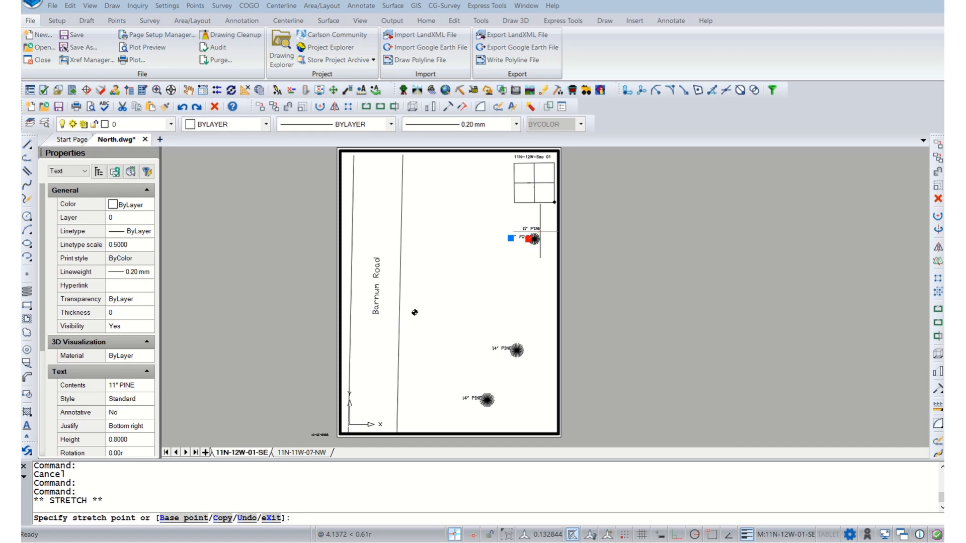
pyautogui.click(540, 231)
# Move both 14" PINE labels directly below their tree symbols, clear the selection and return to paper space
pyautogui.click(504, 348)
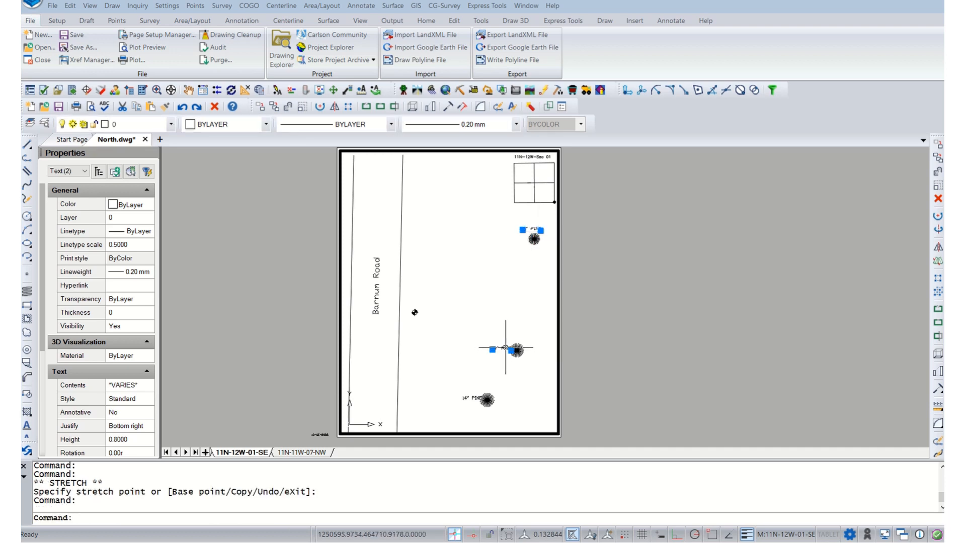
pyautogui.click(493, 350)
pyautogui.click(508, 362)
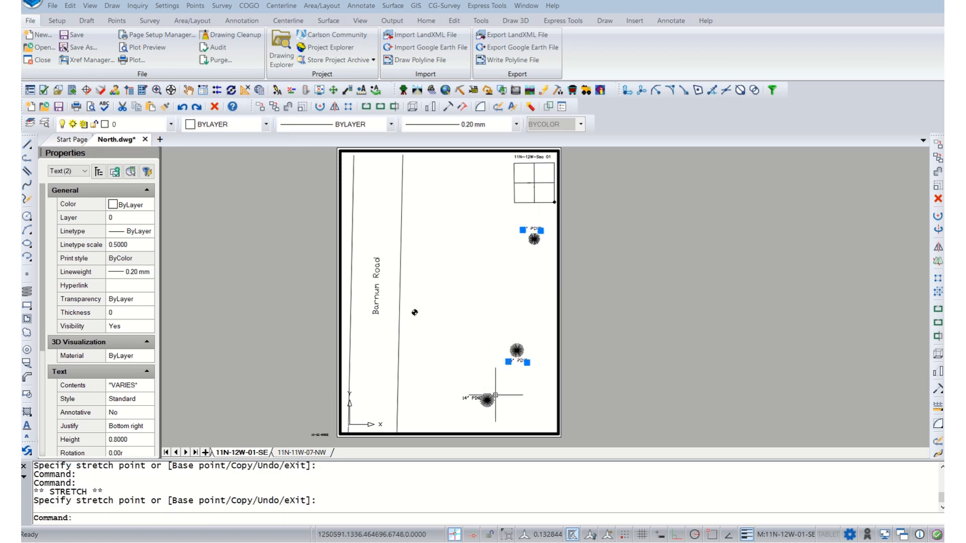
pyautogui.click(480, 399)
pyautogui.click(481, 399)
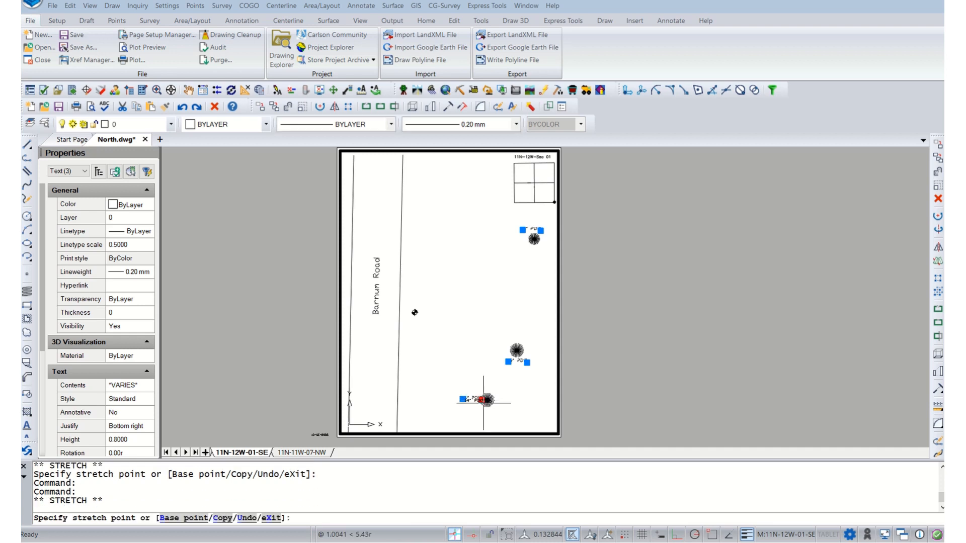
pyautogui.click(495, 411)
pyautogui.press('Escape')
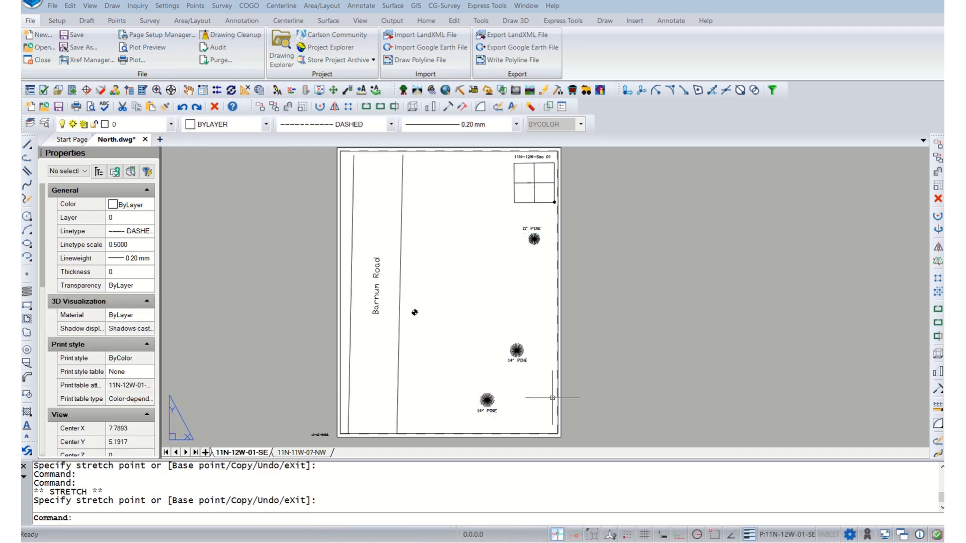
# Turn on object snap and draw a dashed tie line from the corner marker to the center of the 11" PINE tree
pyautogui.click(275, 518)
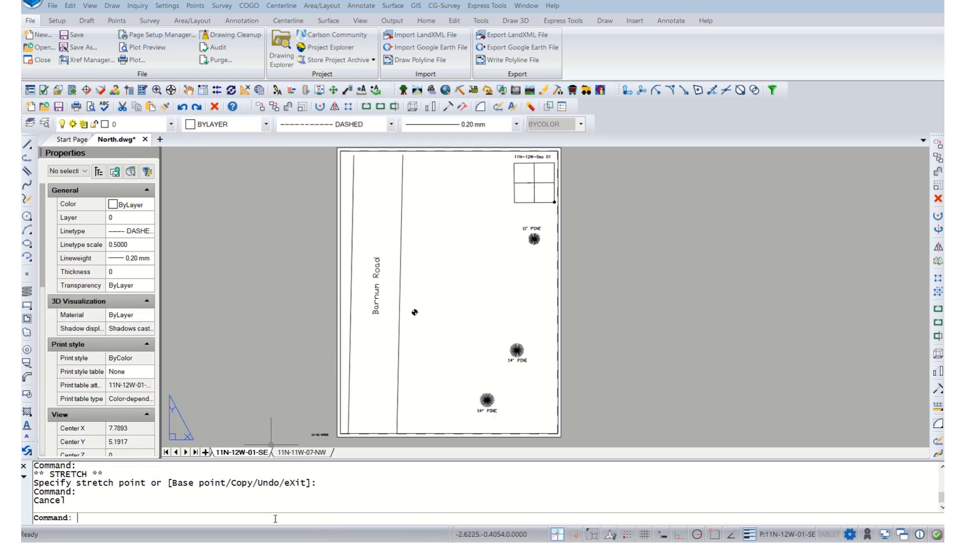
pyautogui.write('l')
pyautogui.press('Return')
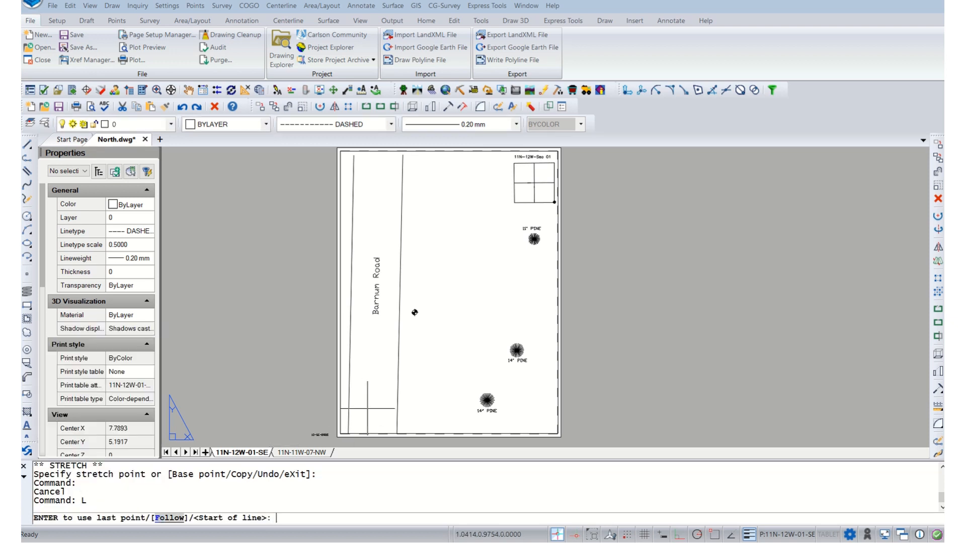
pyautogui.click(714, 535)
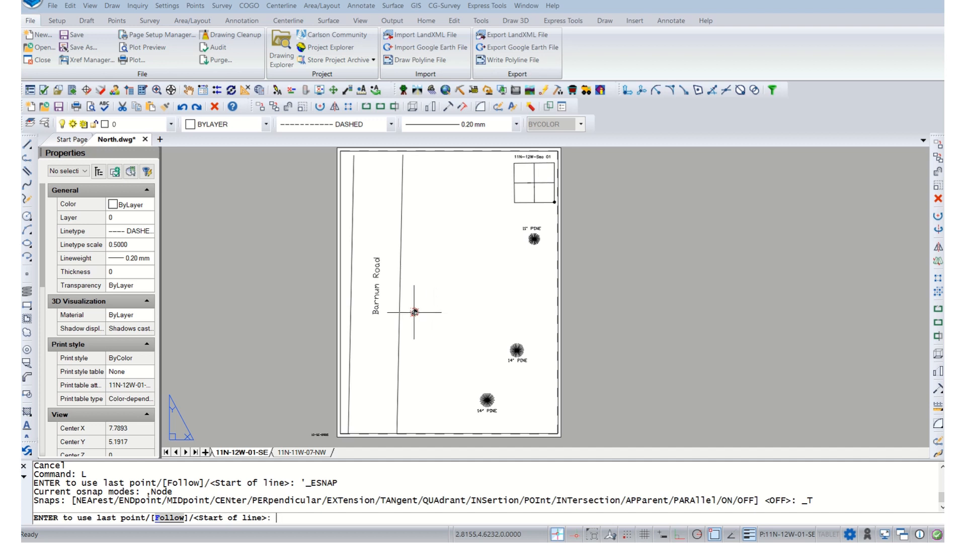
pyautogui.click(414, 312)
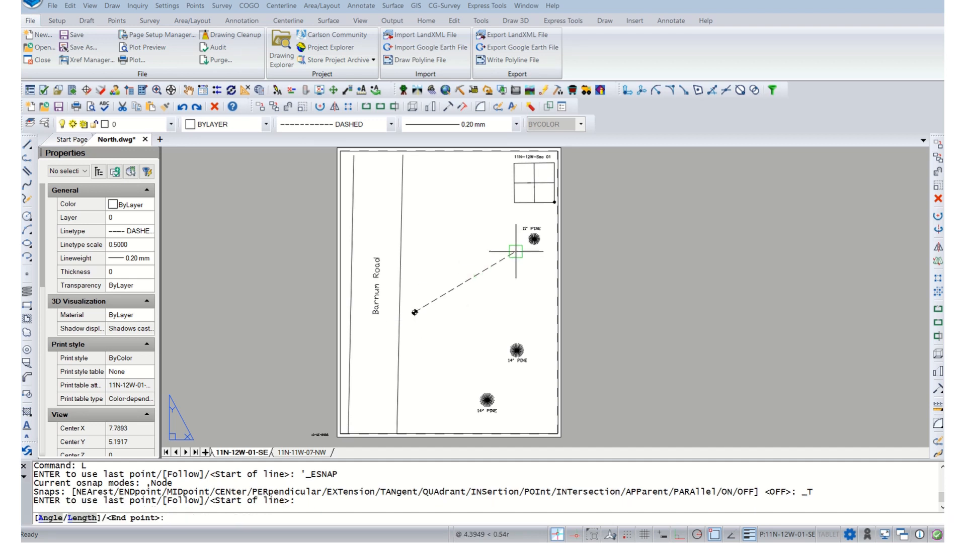
pyautogui.click(533, 239)
pyautogui.press('Return')
# Draw dashed tie lines in paper space from the corner marker to the centers of both 14" PINE trees
pyautogui.press('Return')
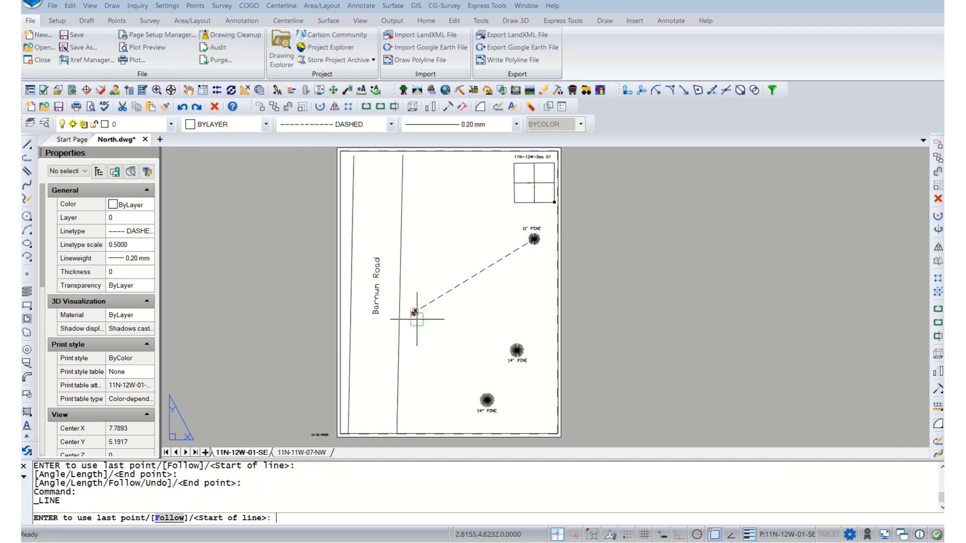
pyautogui.click(414, 312)
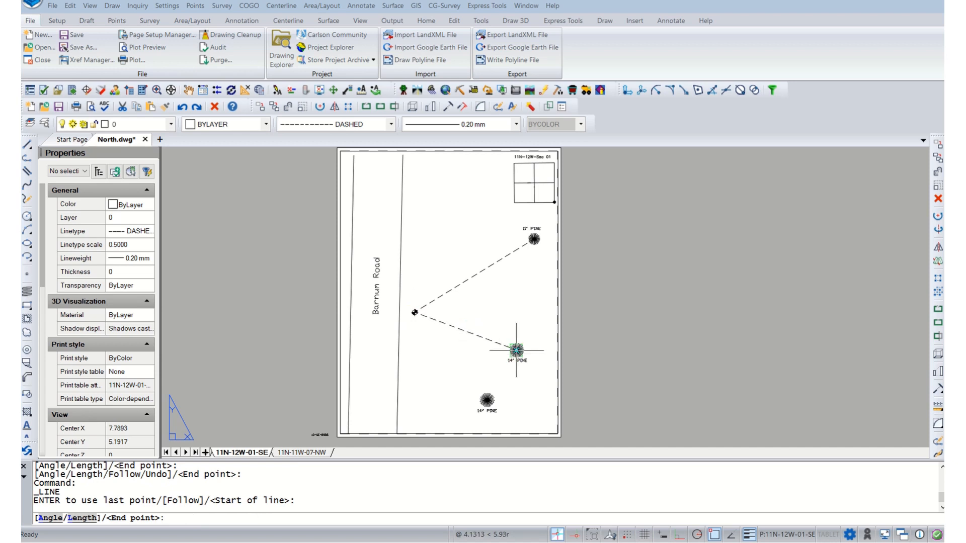
pyautogui.click(516, 351)
pyautogui.press('Return')
pyautogui.press('Return')
pyautogui.click(414, 311)
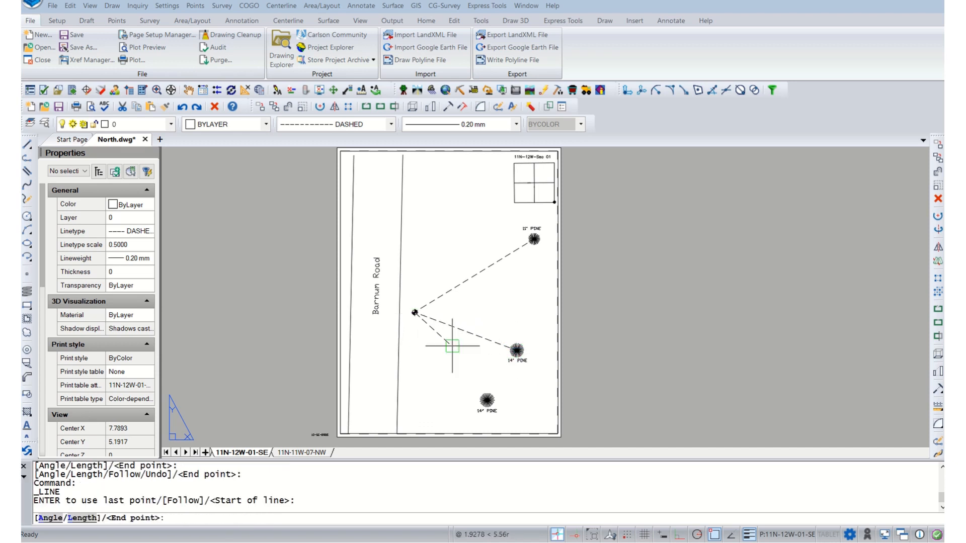
pyautogui.click(486, 400)
pyautogui.press('Return')
pyautogui.press('Return')
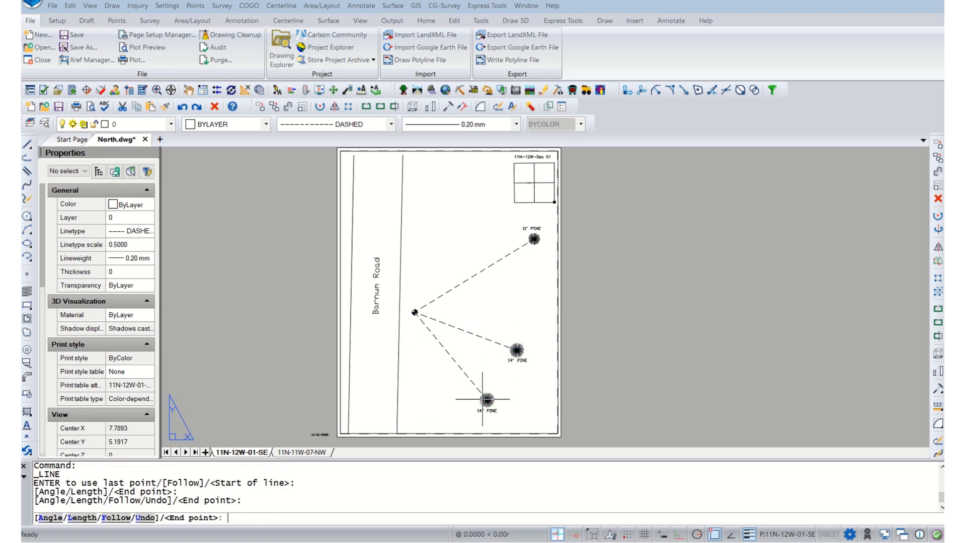
pyautogui.click(414, 312)
pyautogui.scroll(-2, 414, 307)
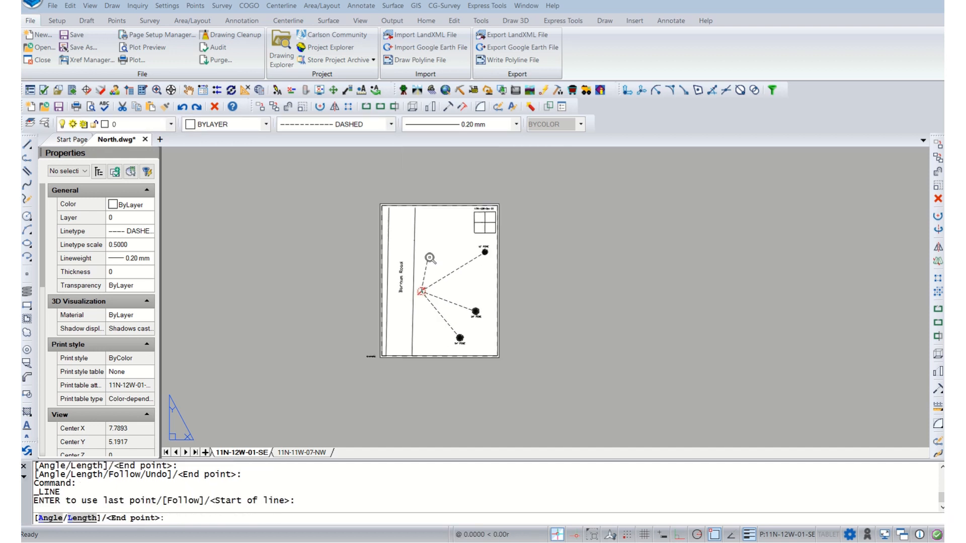
pyautogui.scroll(1, 438, 256)
pyautogui.press('Escape')
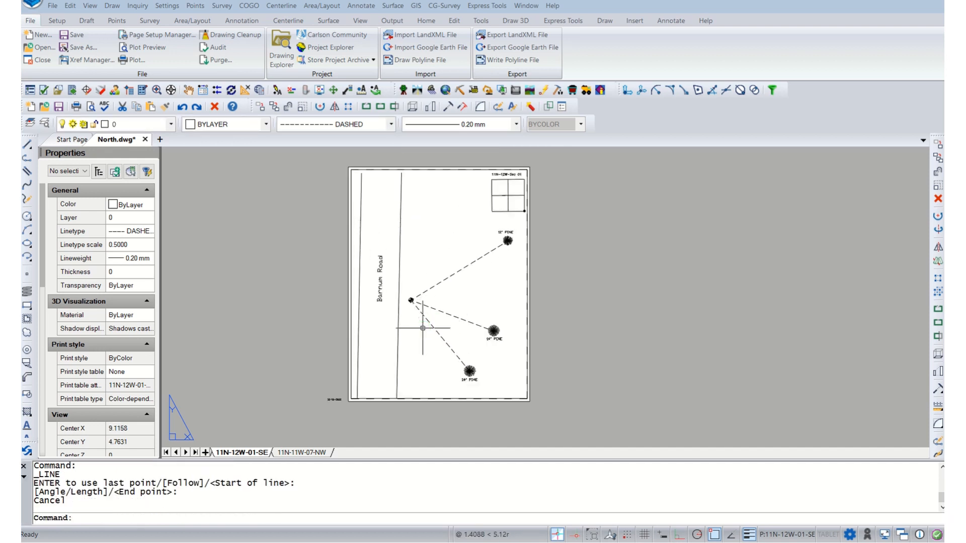
# Undo all the tie lines drawn in paper space
pyautogui.doubleClick(419, 333)
pyautogui.scroll(-3, 437, 305)
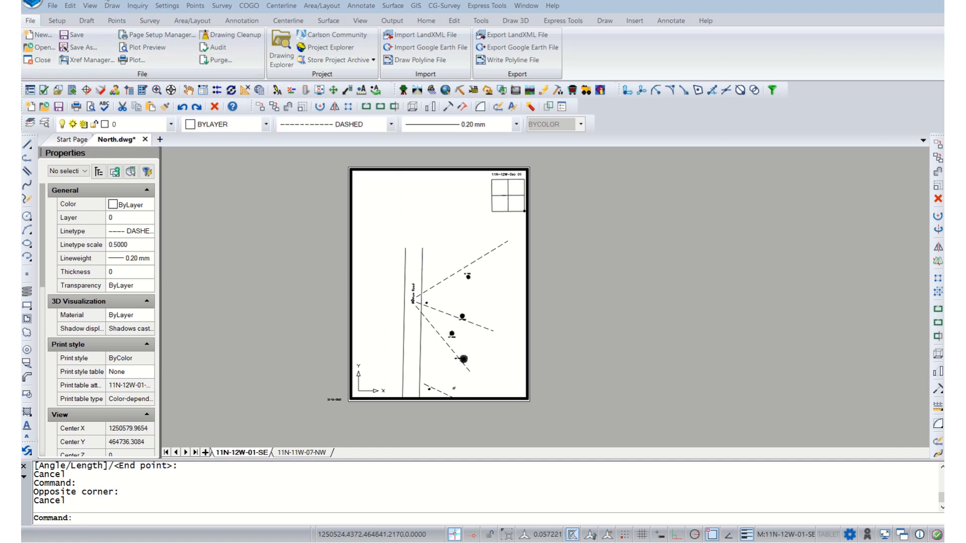
pyautogui.hotkey('ctrl', 'z')
pyautogui.hotkey('ctrl', 'z')
pyautogui.hotkey('ctrl', 'z')
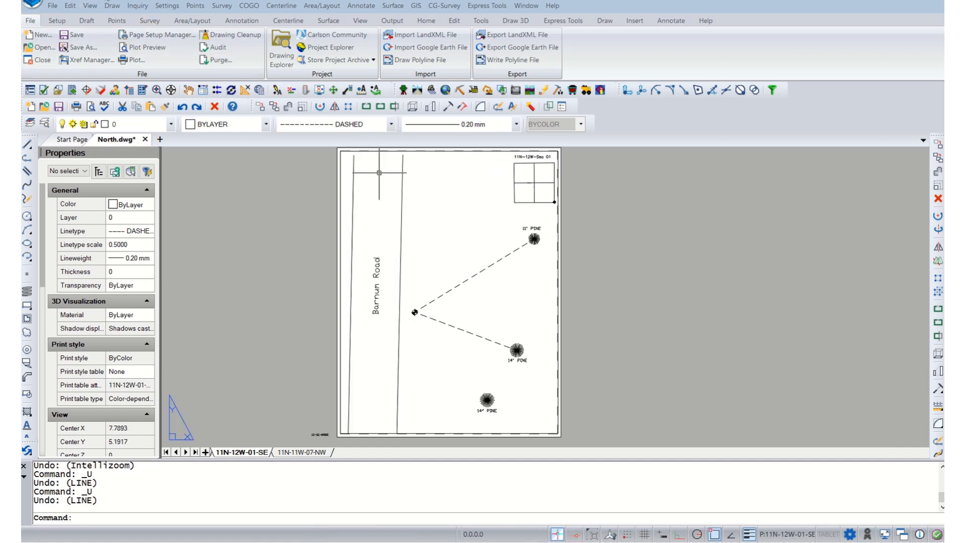
pyautogui.hotkey('ctrl', 'z')
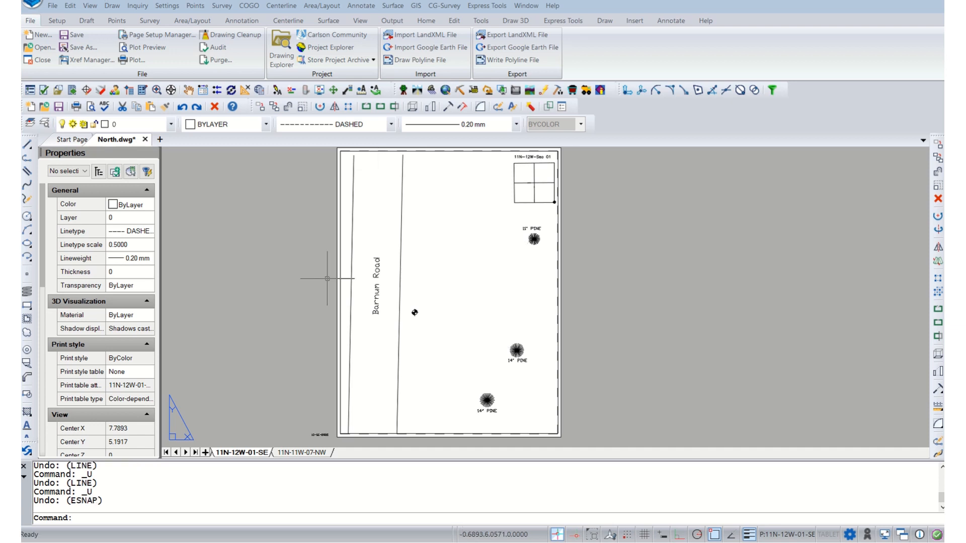
# Inside the viewport, draw a dashed tie line from the corner marker to the center of the 11" PINE tree
pyautogui.doubleClick(485, 367)
pyautogui.scroll(-1, 464, 328)
pyautogui.scroll(-2, 464, 329)
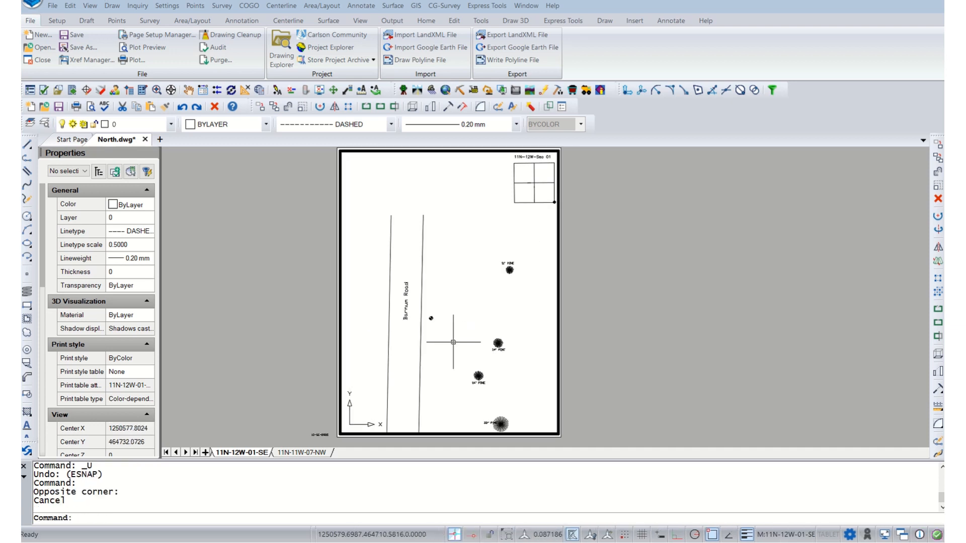
pyautogui.moveTo(450, 320); pyautogui.dragTo(463, 267, button='middle')
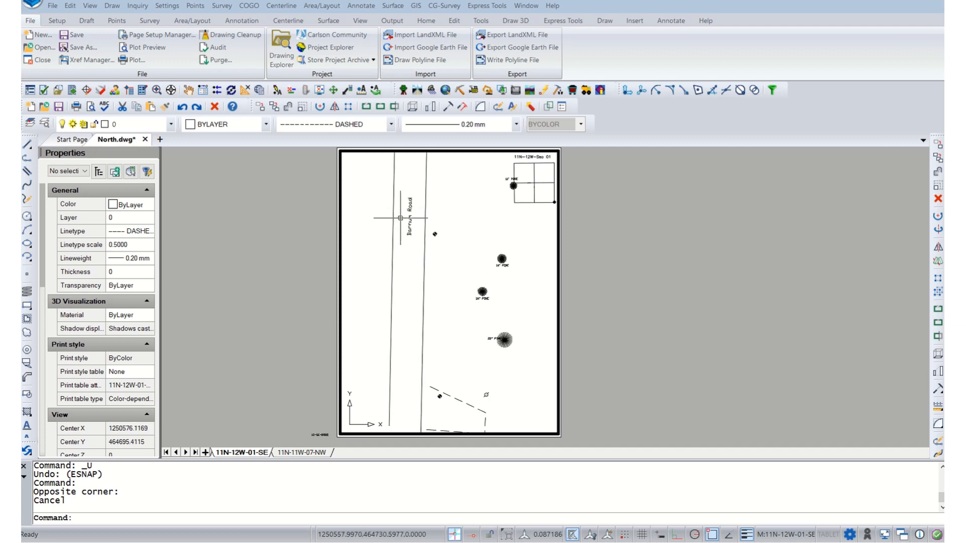
pyautogui.press('Return')
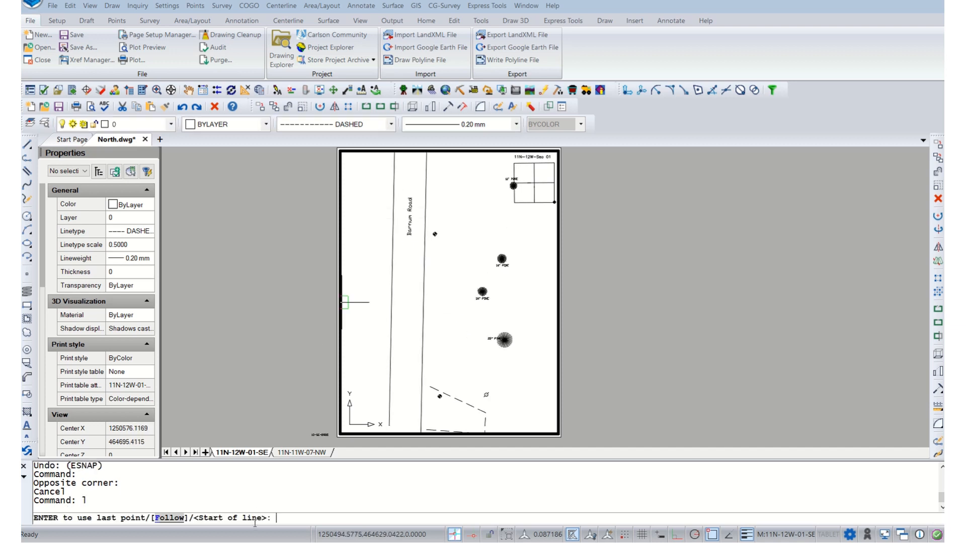
pyautogui.click(435, 234)
pyautogui.click(512, 186)
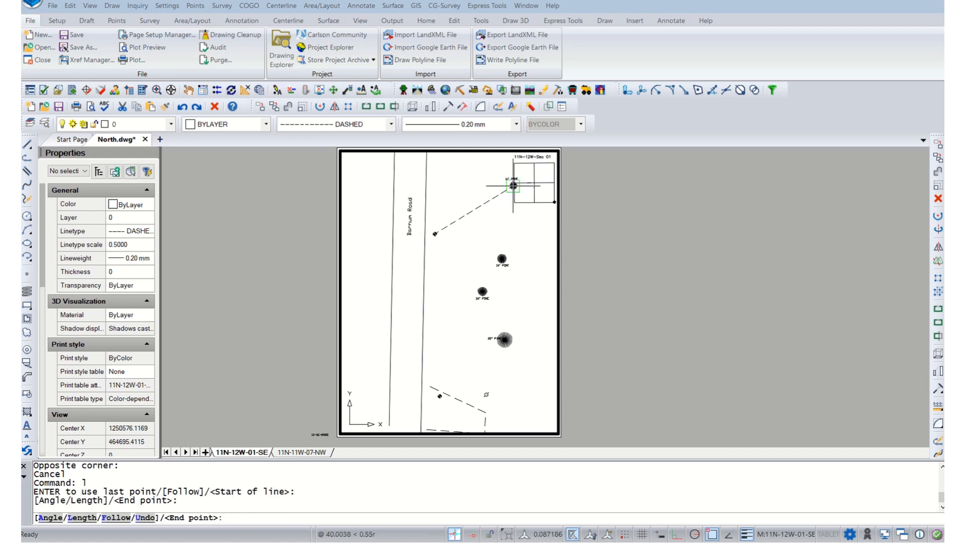
pyautogui.press('Return')
# Draw dashed tie lines in model space from the same corner marker to the centers of both 14" PINE trees
pyautogui.press('Return')
pyautogui.click(434, 234)
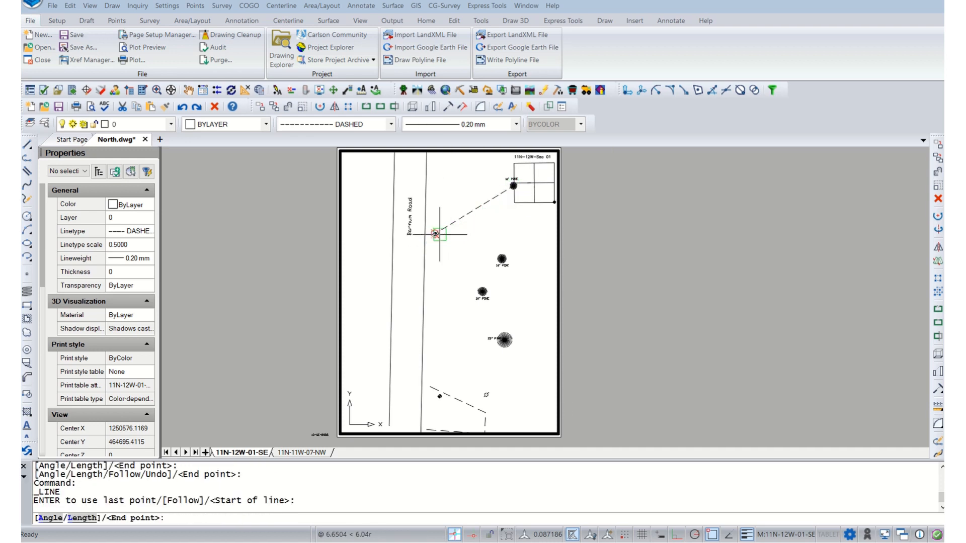
pyautogui.click(502, 258)
pyautogui.press('Return')
pyautogui.press('Return')
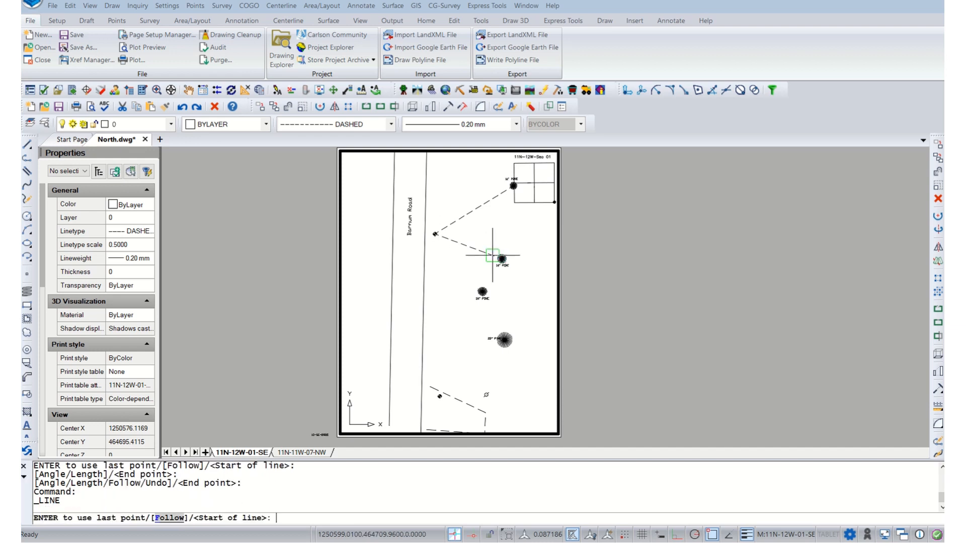
pyautogui.click(434, 234)
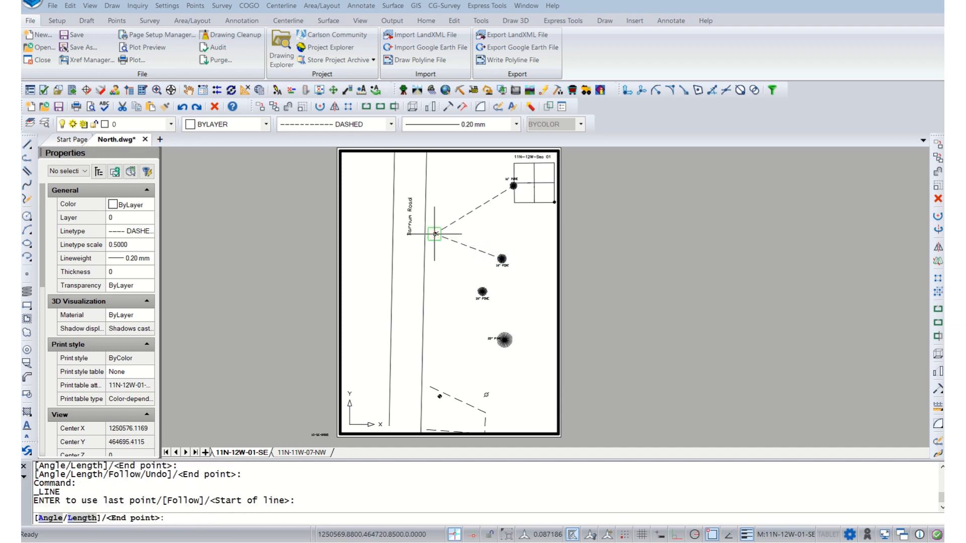
pyautogui.click(482, 291)
pyautogui.press('Return')
# Draw a dashed line from the corner marker south to the other marker near the dashed linework, ending the Line command
pyautogui.press('Return')
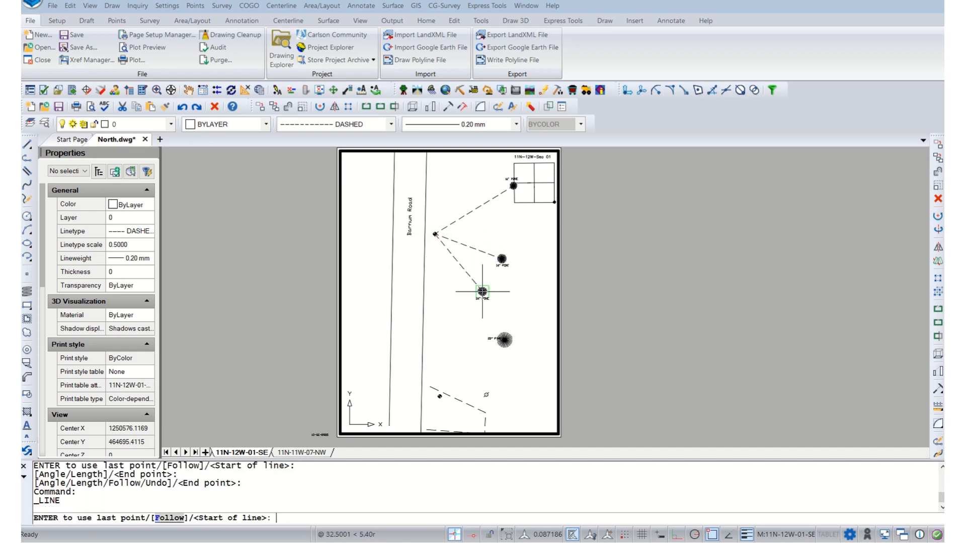
pyautogui.click(434, 235)
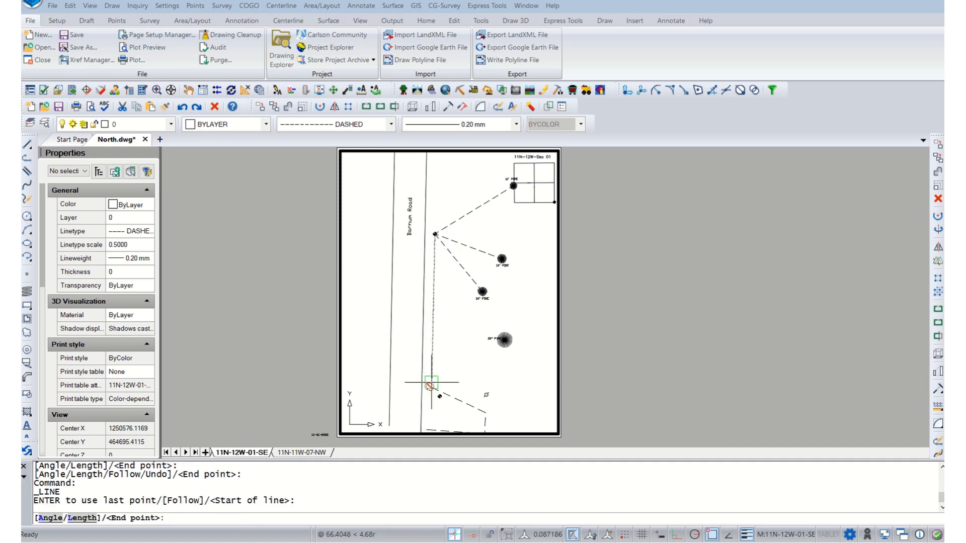
pyautogui.click(440, 396)
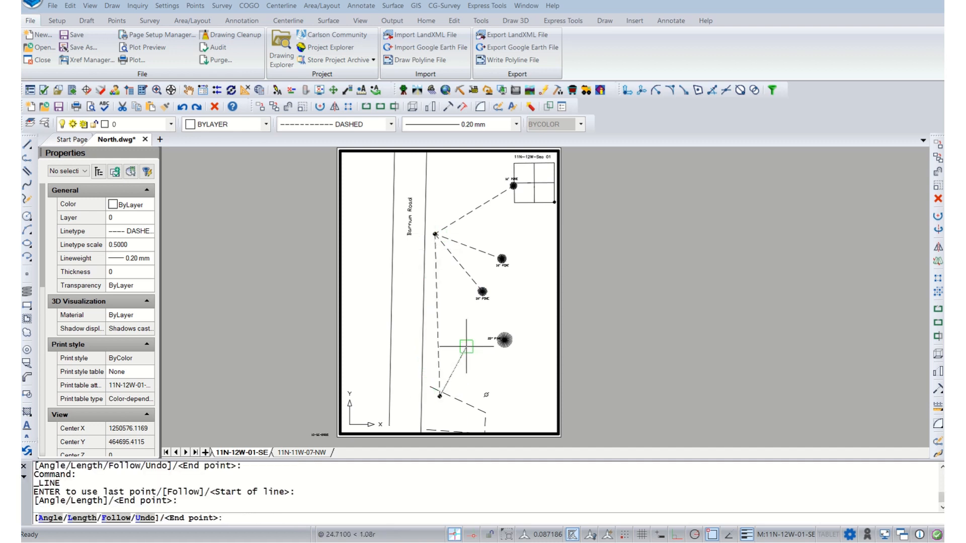
pyautogui.press('Escape')
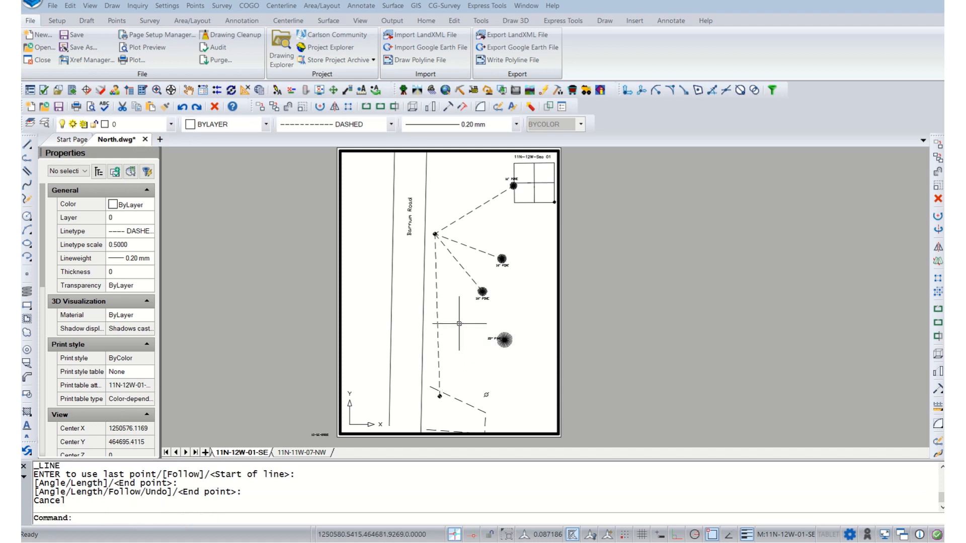
pyautogui.moveTo(448, 332); pyautogui.dragTo(433, 334, button='middle')
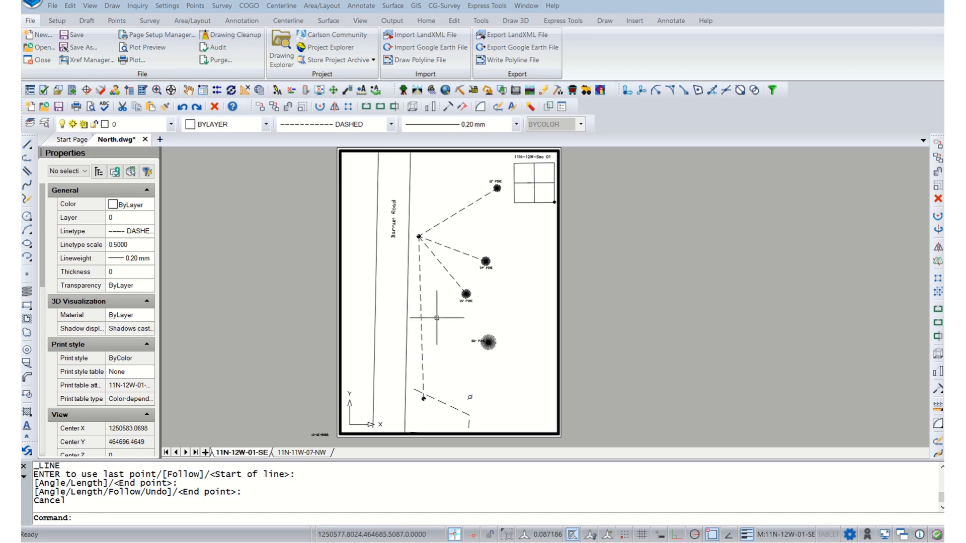
pyautogui.moveTo(436, 318); pyautogui.dragTo(431, 331, button='middle')
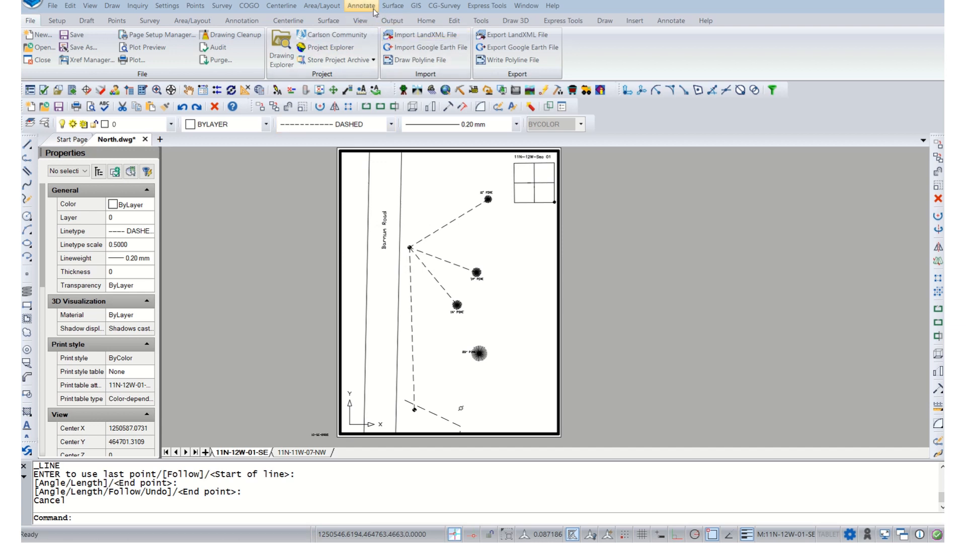
pyautogui.scroll(1, 422, 265)
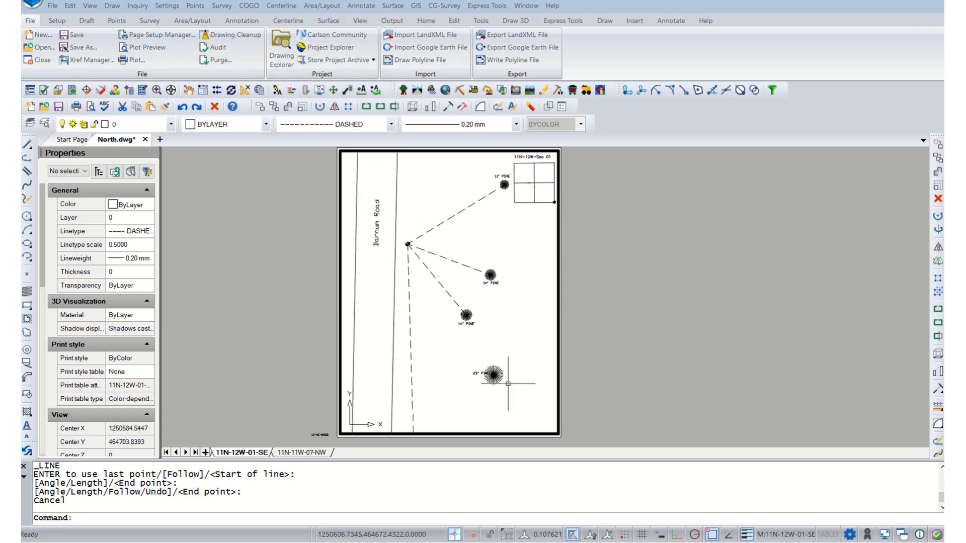
pyautogui.scroll(-1, 437, 334)
pyautogui.moveTo(428, 377); pyautogui.dragTo(428, 351, button='middle')
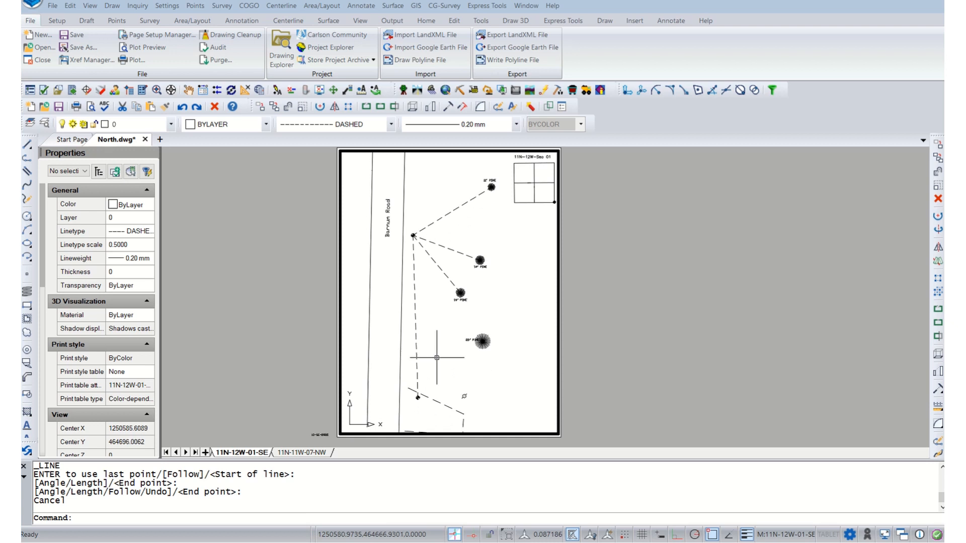
pyautogui.scroll(-1, 438, 361)
pyautogui.scroll(1, 437, 368)
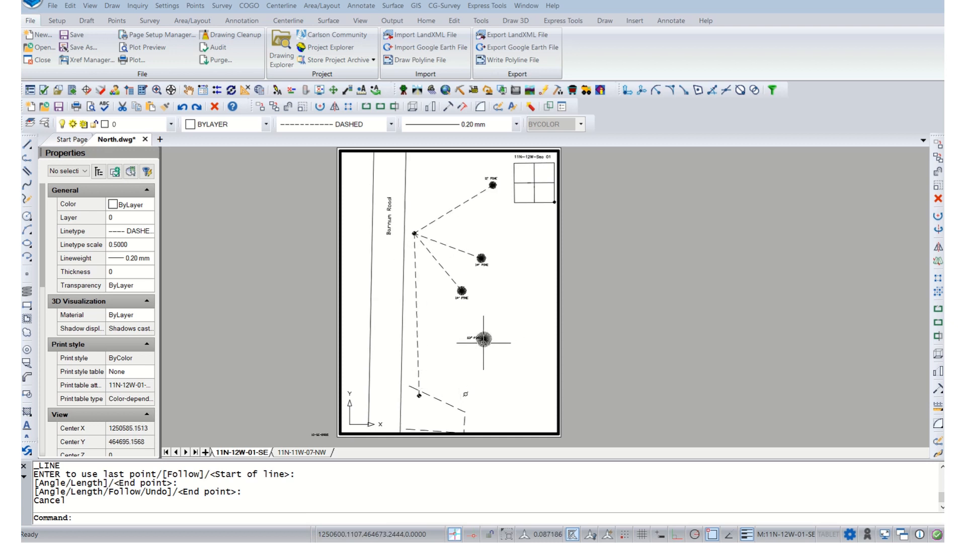
pyautogui.click(452, 327)
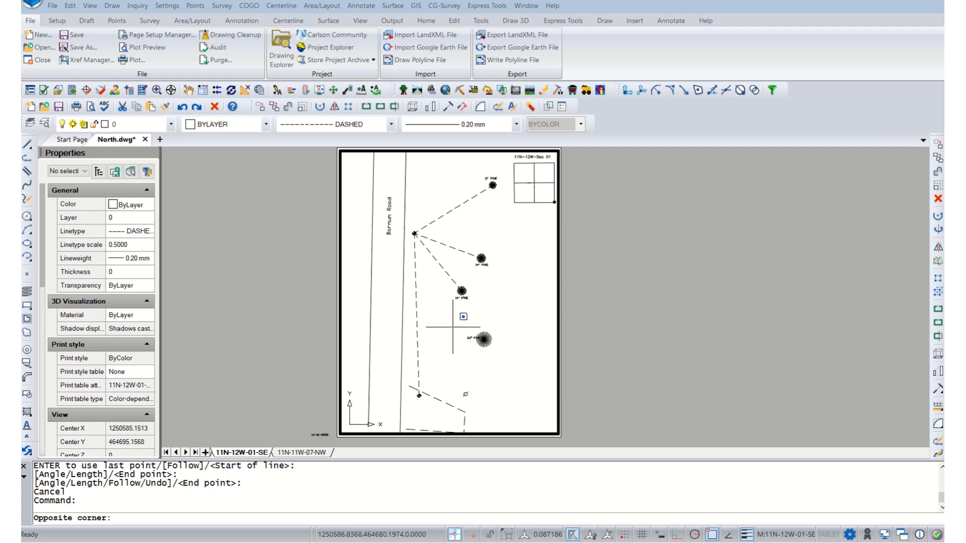
pyautogui.click(506, 365)
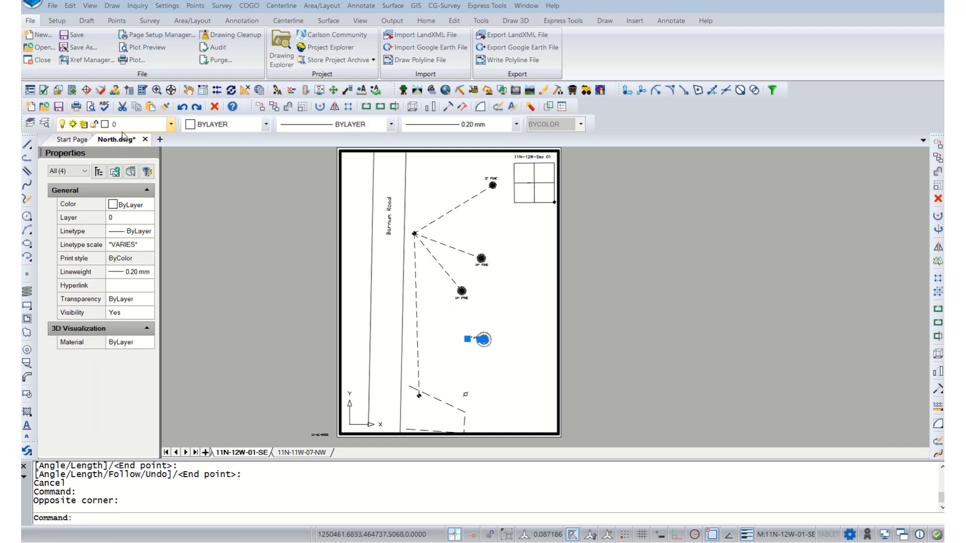
pyautogui.click(171, 124)
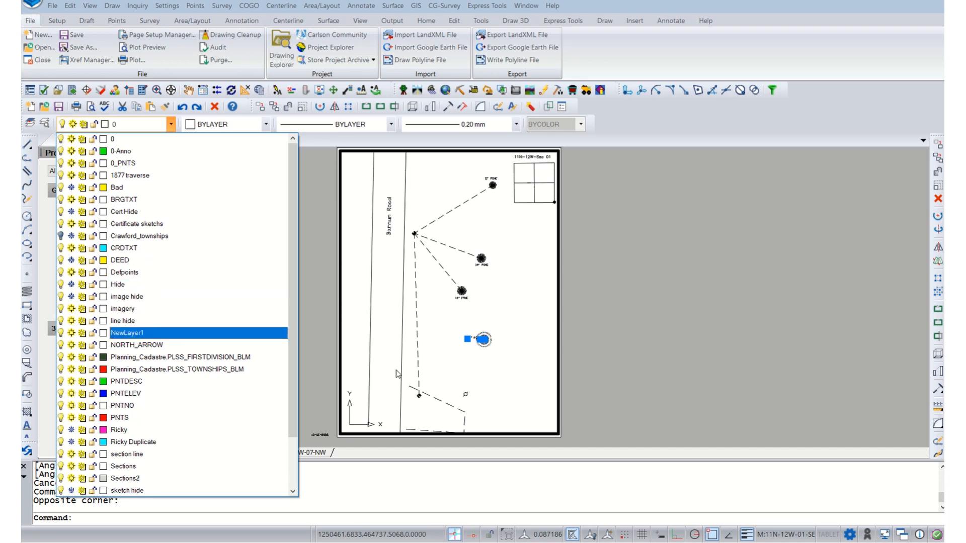
pyautogui.press('Escape')
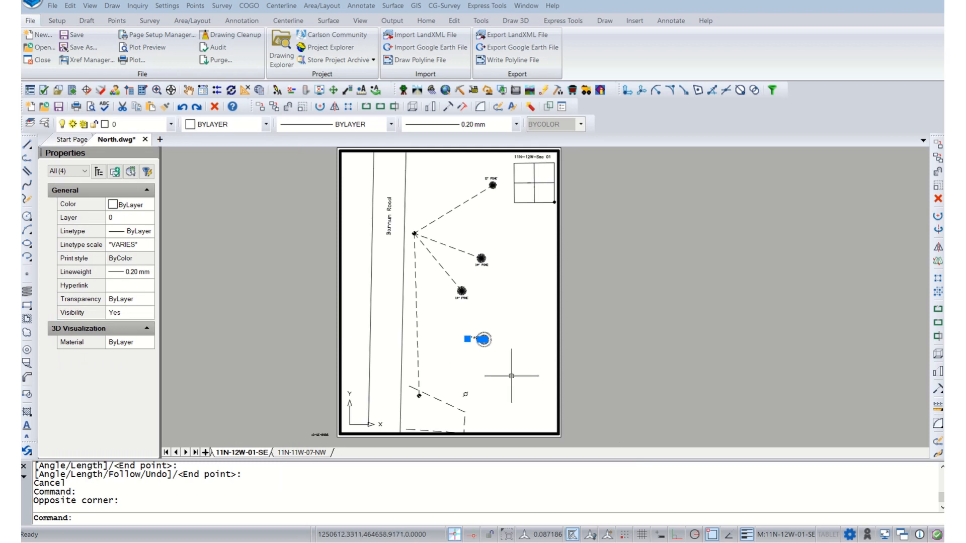
pyautogui.press('Escape')
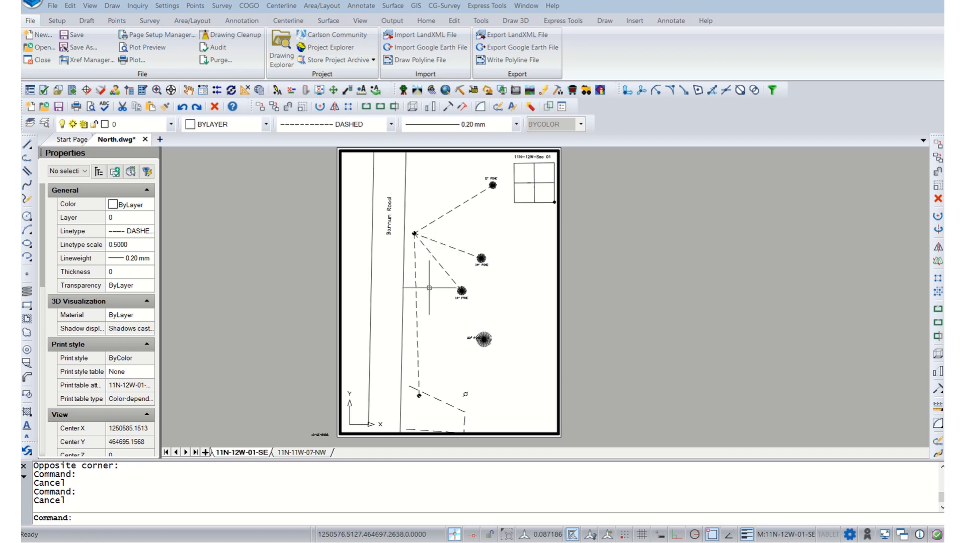
# Auto-annotate all four dashed tie lines from the corner marker with bearings above and distances below
pyautogui.scroll(3, 425, 302)
pyautogui.scroll(1, 418, 348)
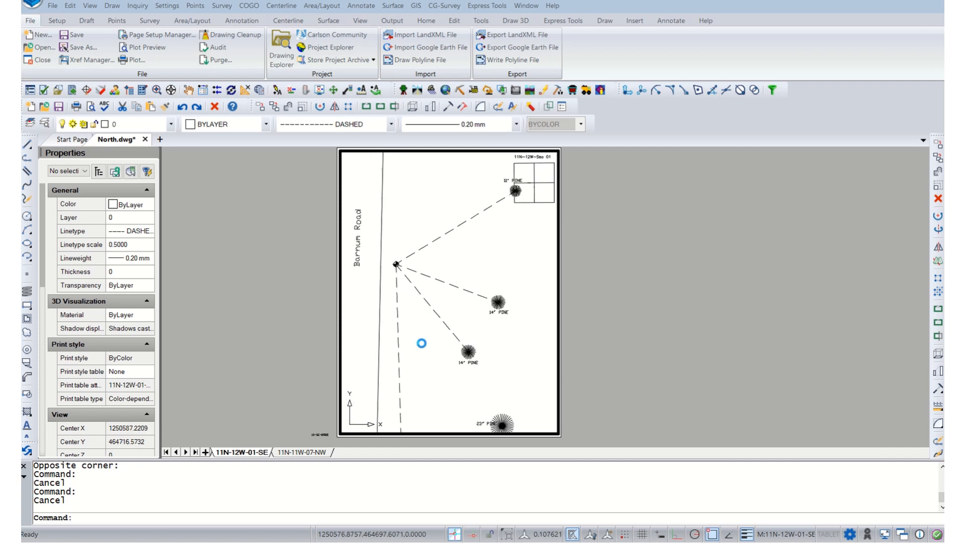
pyautogui.moveTo(422, 343)
pyautogui.mouseDown(button='middle')
pyautogui.moveTo(399, 351)
pyautogui.moveTo(402, 343)
pyautogui.mouseUp(button='middle')
pyautogui.moveTo(402, 343); pyautogui.dragTo(404, 341)
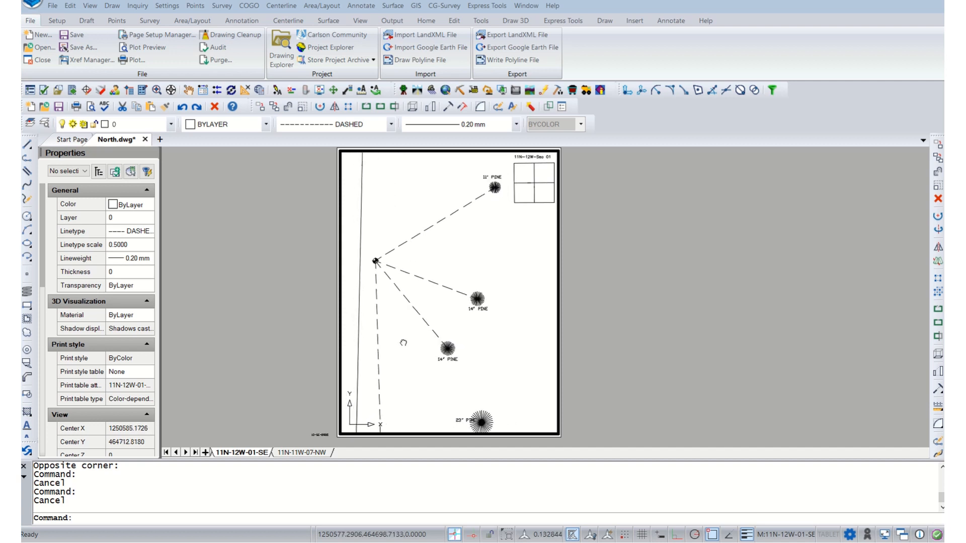
pyautogui.scroll(-2, 401, 339)
pyautogui.moveTo(402, 342); pyautogui.dragTo(423, 303, button='middle')
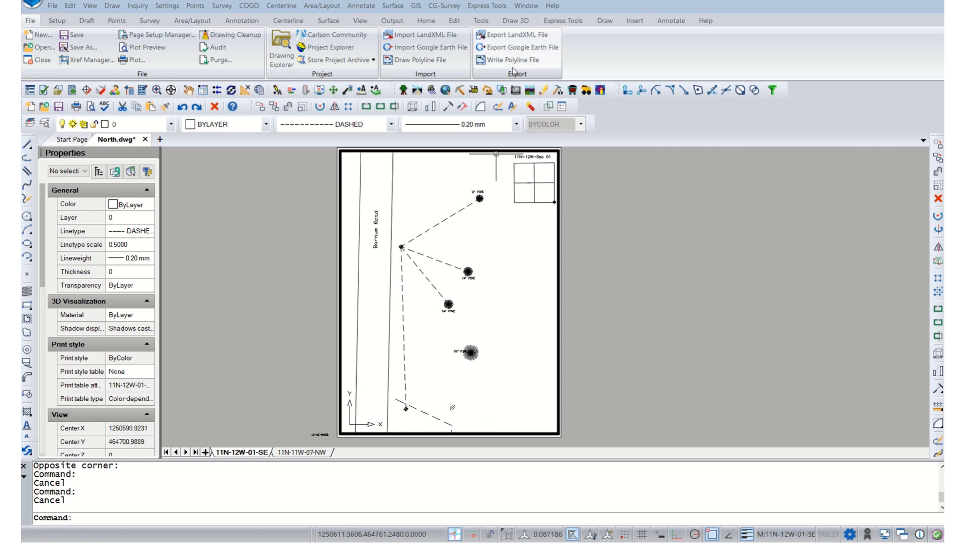
pyautogui.click(361, 5)
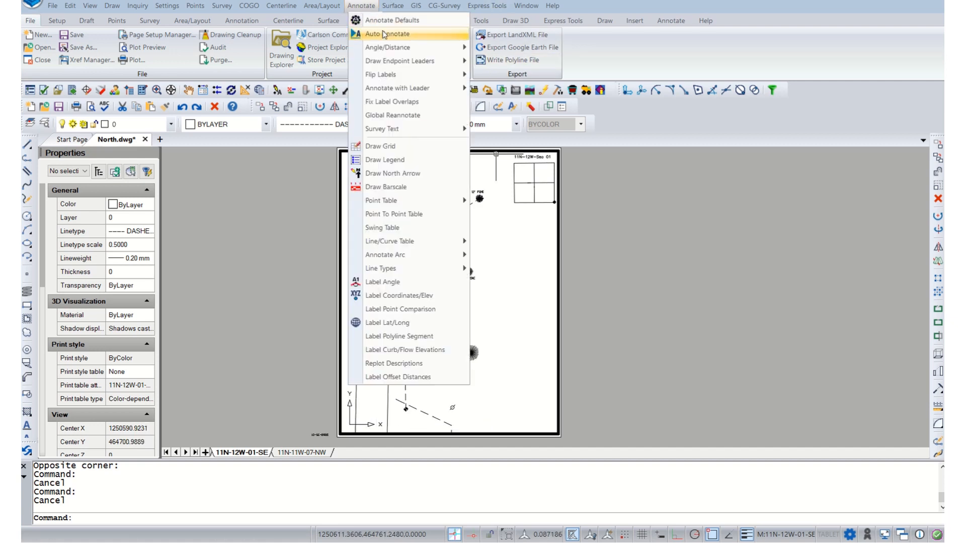
pyautogui.click(384, 34)
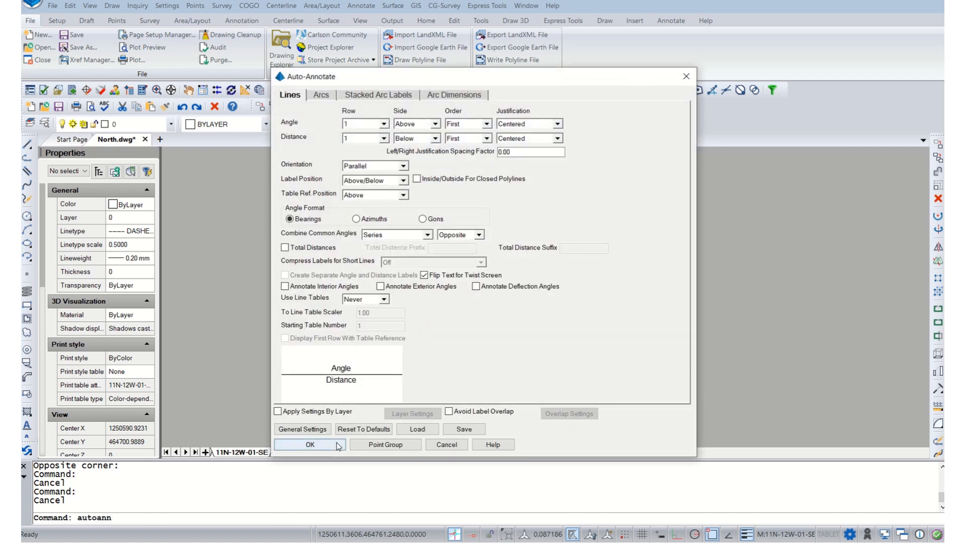
pyautogui.click(310, 445)
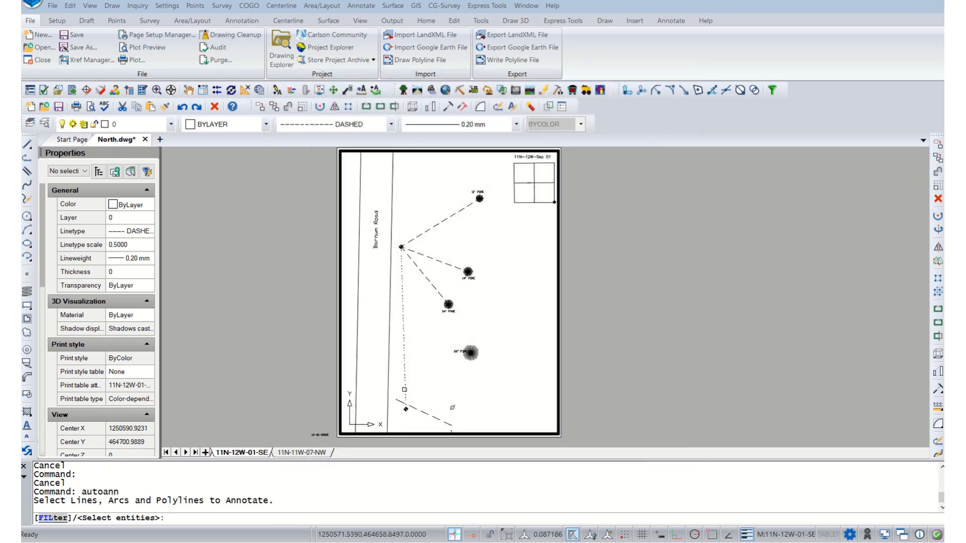
pyautogui.click(405, 388)
pyautogui.click(441, 295)
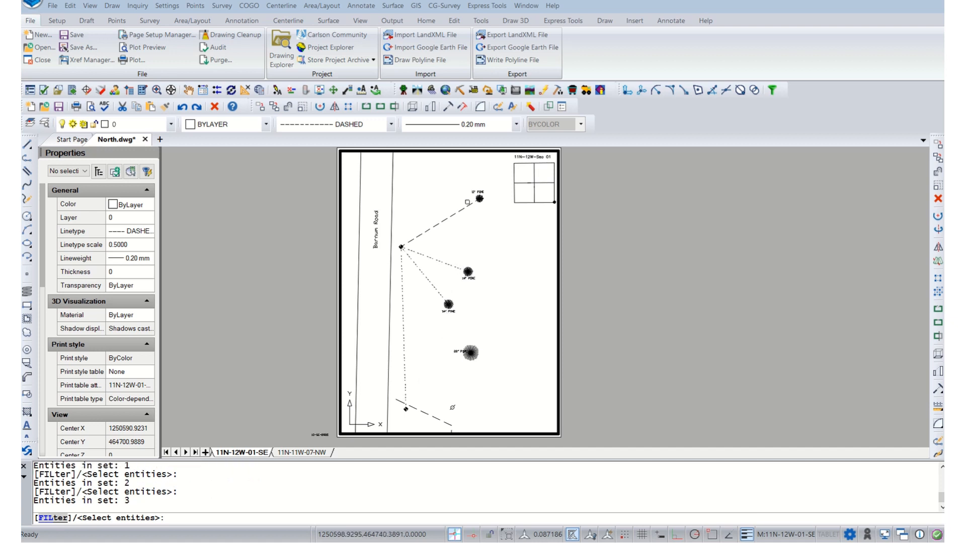
pyautogui.press('Return')
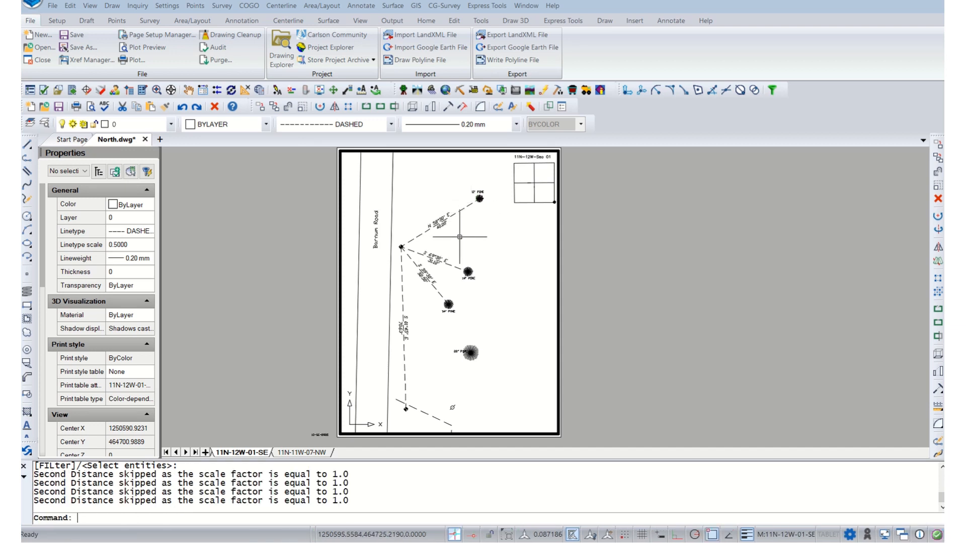
pyautogui.press('Escape')
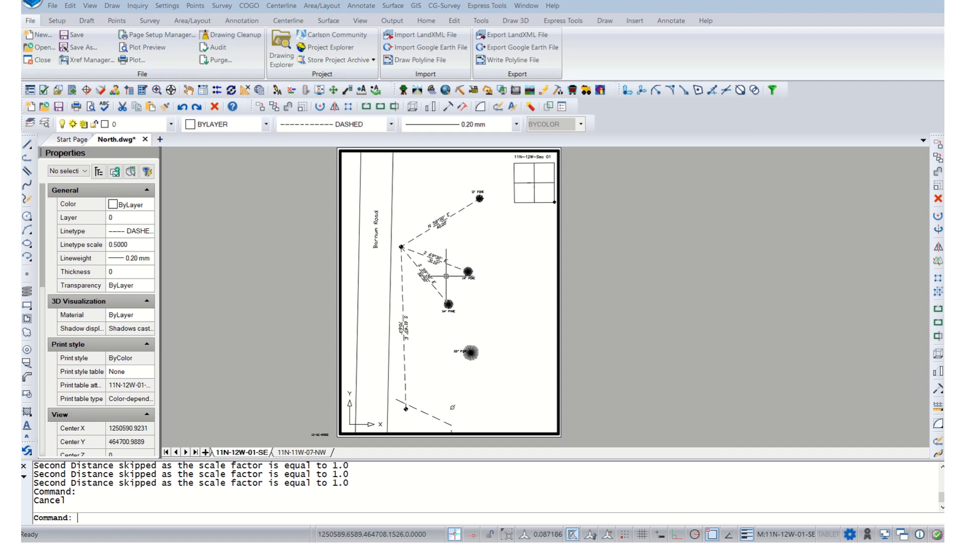
# Check the bearing and distance labels up close, recenter the tie lines in the viewport, and return to paper space
pyautogui.scroll(2, 447, 293)
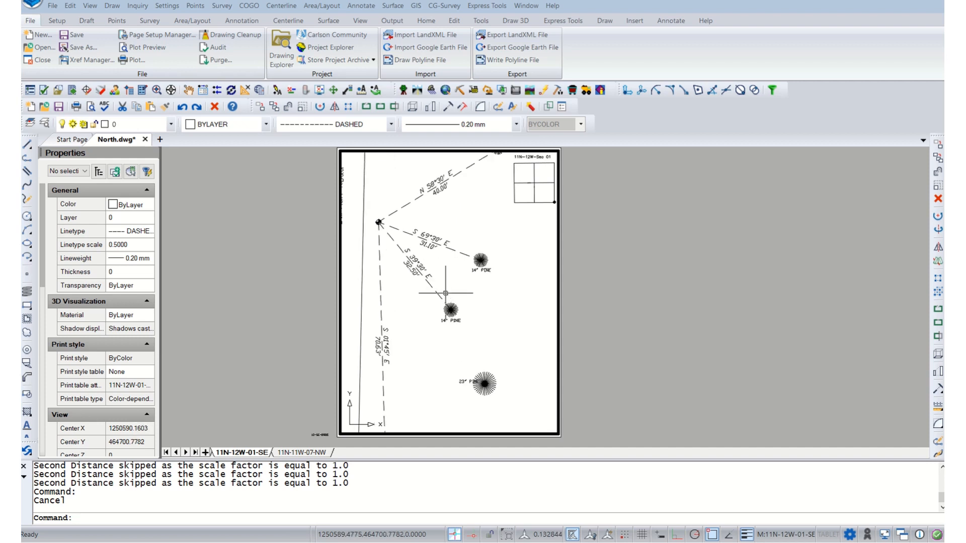
pyautogui.scroll(-2, 439, 302)
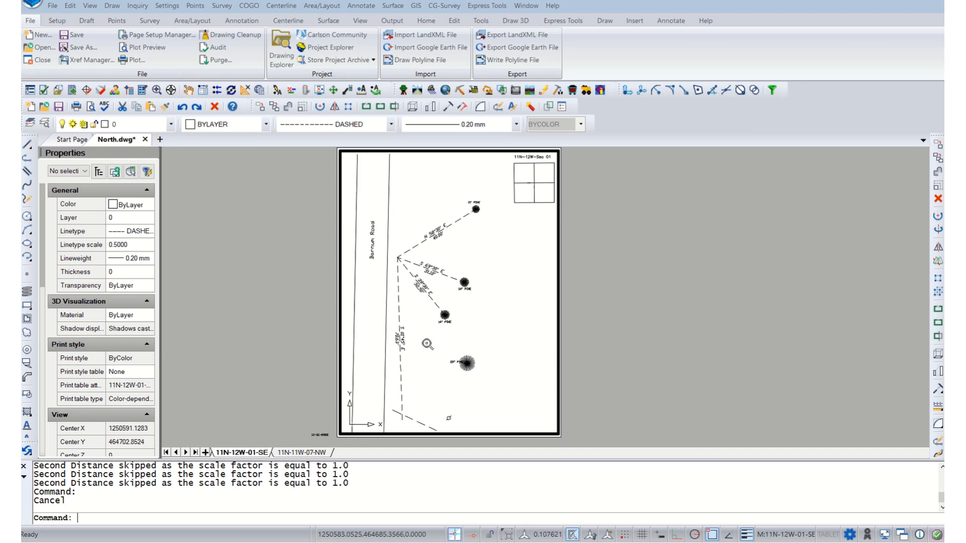
pyautogui.moveTo(426, 348); pyautogui.dragTo(434, 335, button='middle')
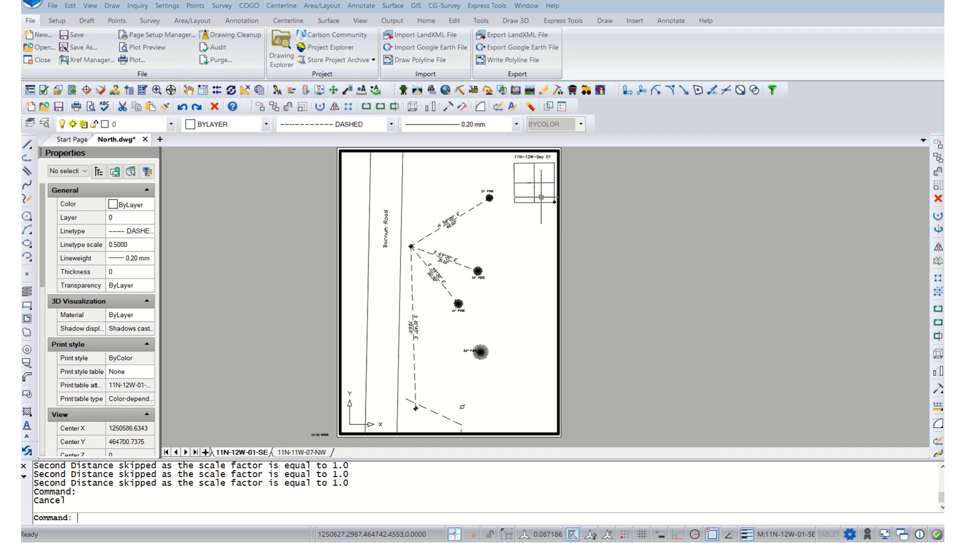
pyautogui.doubleClick(588, 237)
pyautogui.click(635, 246)
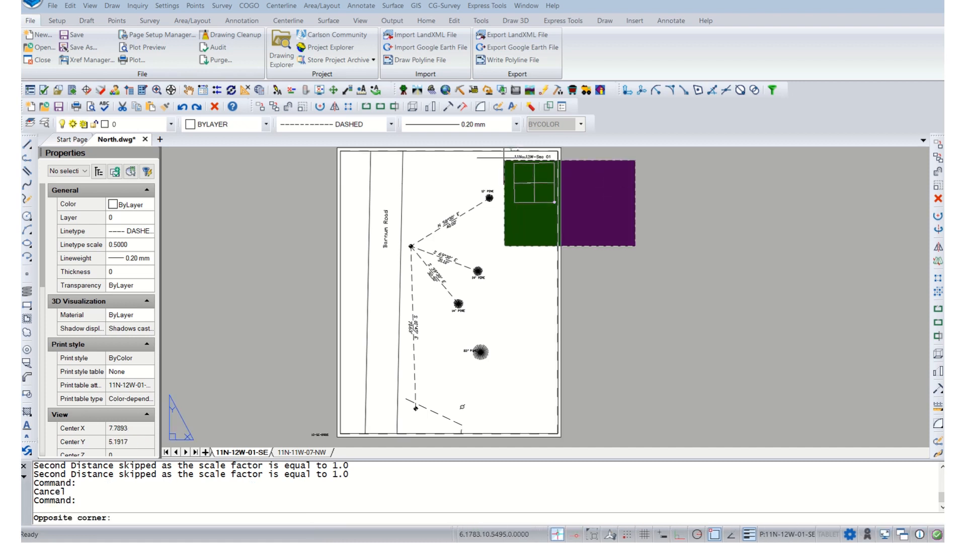
pyautogui.click(475, 149)
pyautogui.press('Escape')
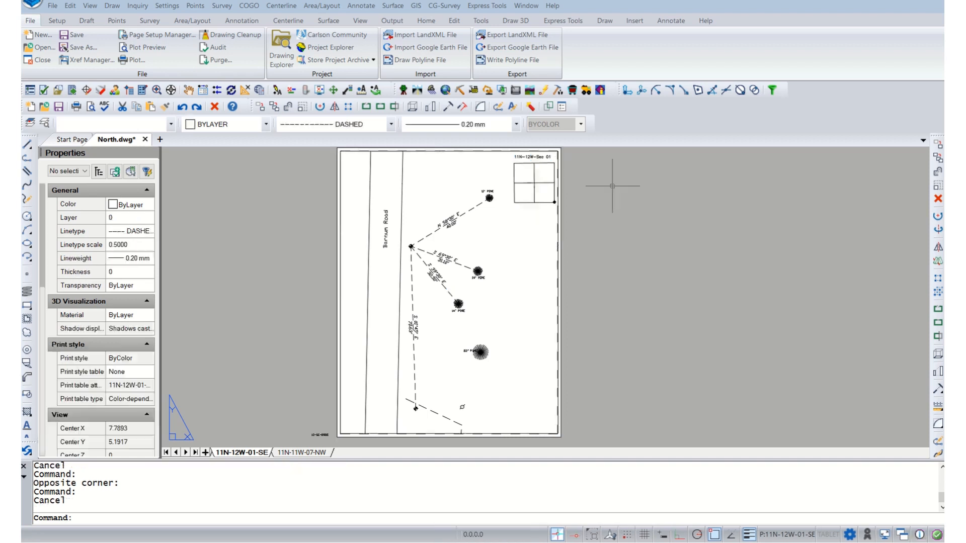
pyautogui.click(586, 211)
pyautogui.click(504, 153)
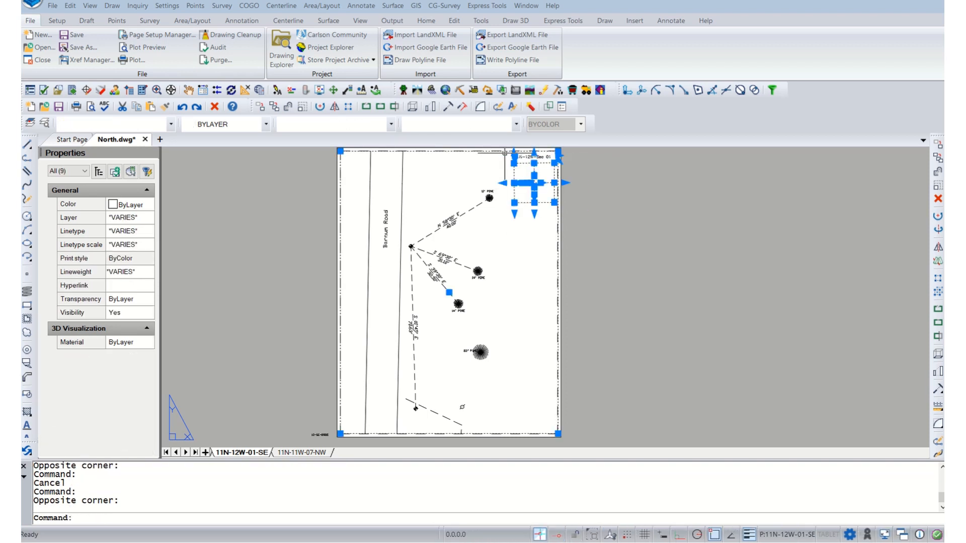
pyautogui.press('Escape')
# Move the section quarter diagram with its corner dot out of the sheet, to the area east of the border
pyautogui.click(503, 156)
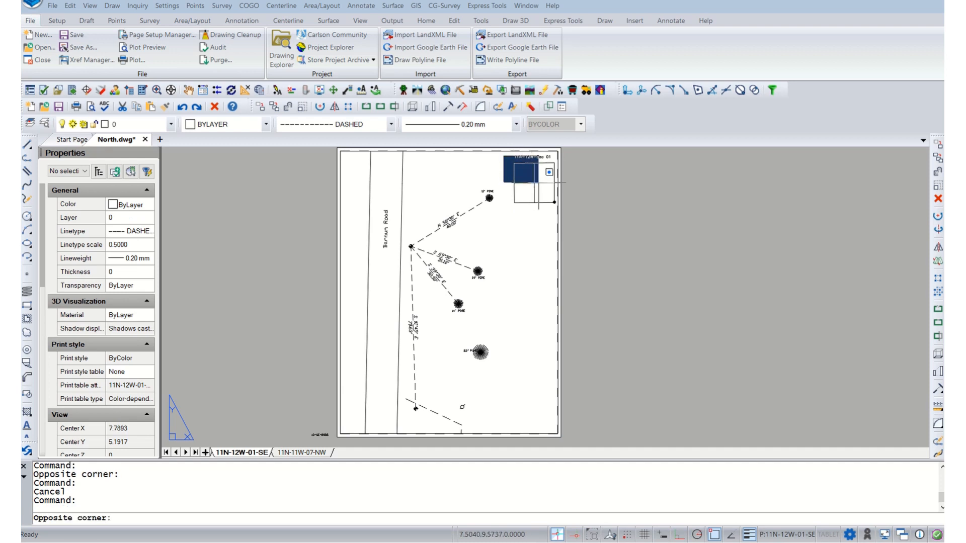
pyautogui.click(556, 208)
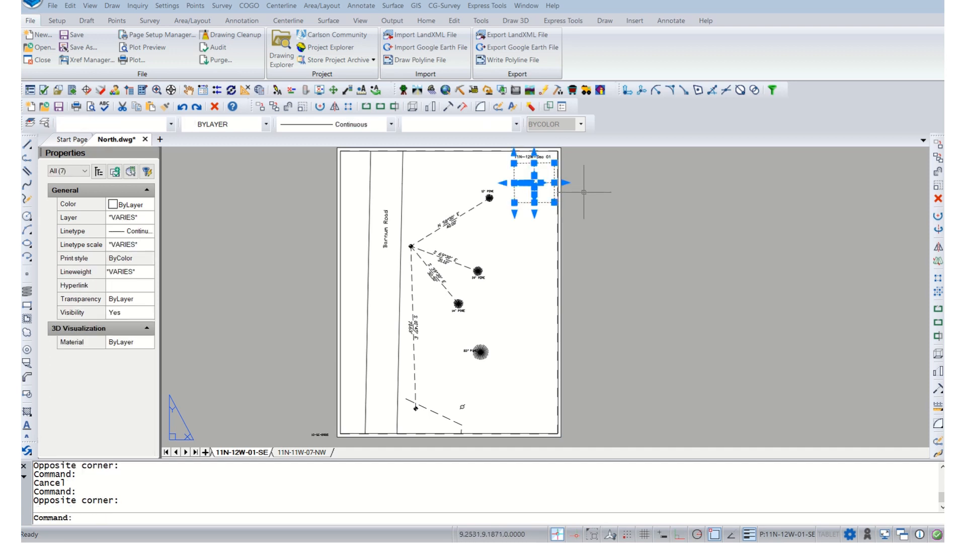
pyautogui.rightClick(583, 173)
pyautogui.click(619, 166)
pyautogui.click(619, 170)
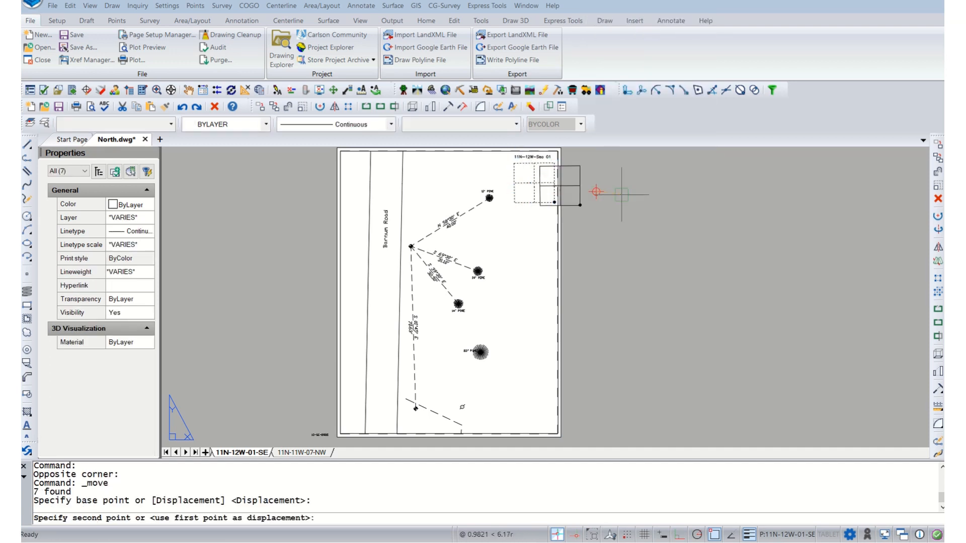
pyautogui.click(675, 171)
pyautogui.press('Escape')
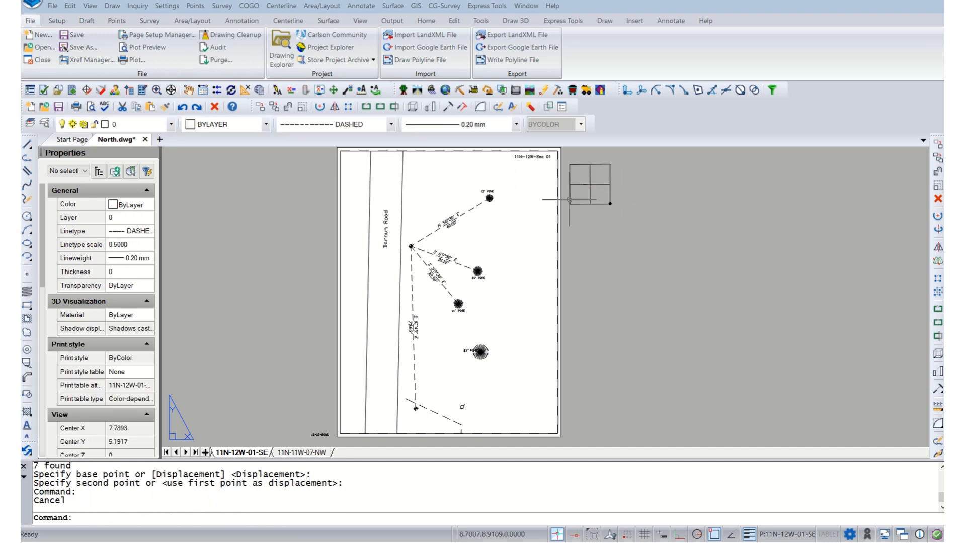
# Move the 11N-12W-Sec 01 text off the sheet so it sits directly above the relocated section diagram
pyautogui.click(540, 157)
pyautogui.click(514, 156)
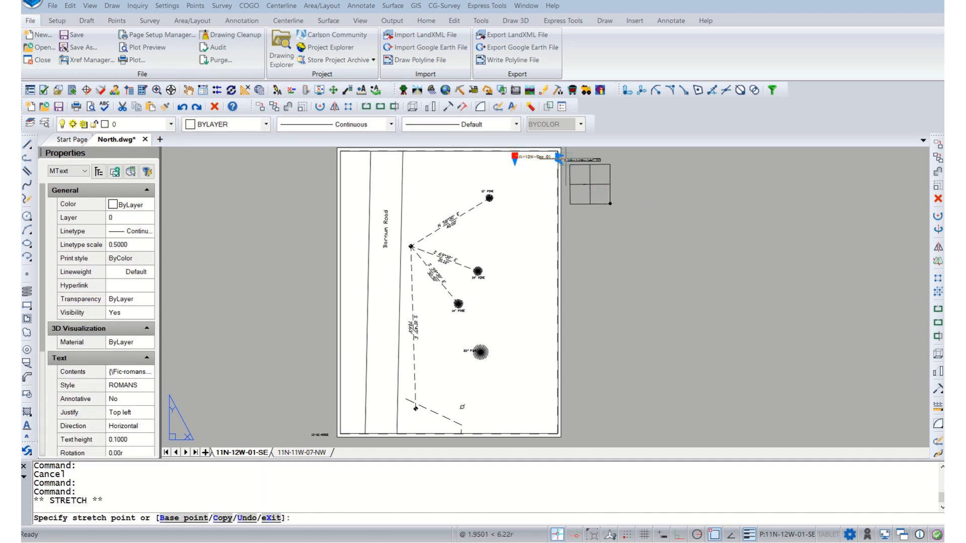
pyautogui.click(572, 158)
pyautogui.press('Escape')
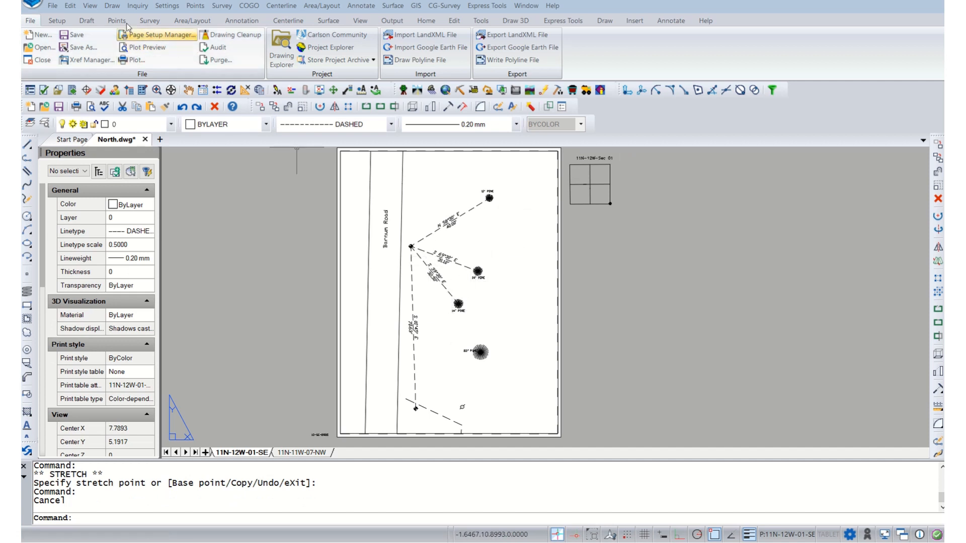
pyautogui.click(90, 11)
pyautogui.click(111, 20)
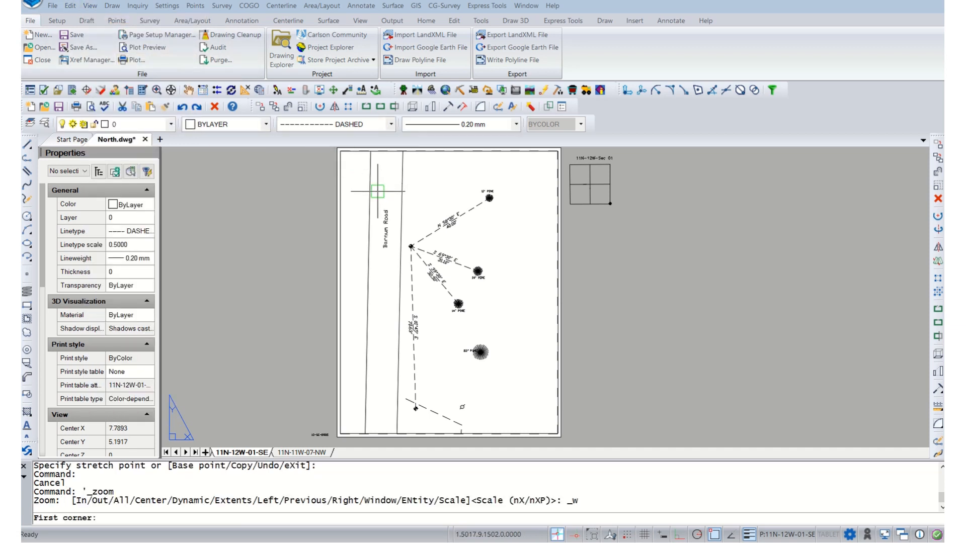
pyautogui.click(355, 168)
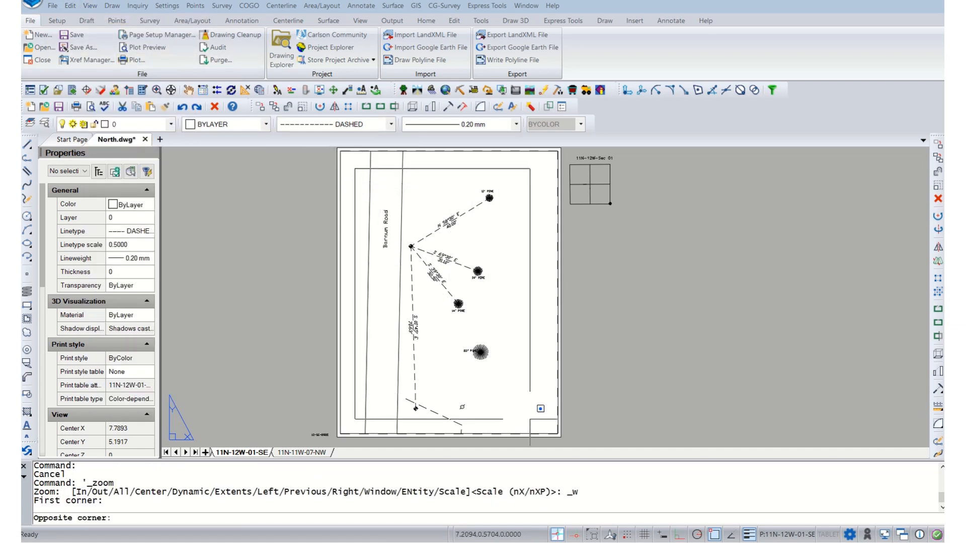
pyautogui.click(531, 419)
pyautogui.moveTo(416, 361); pyautogui.dragTo(308, 327, button='middle')
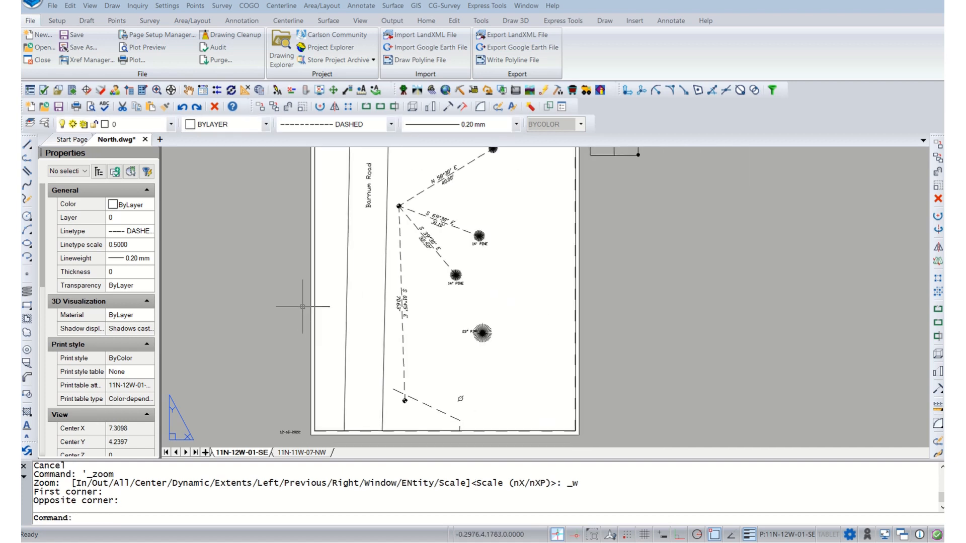
pyautogui.doubleClick(362, 285)
pyautogui.doubleClick(709, 322)
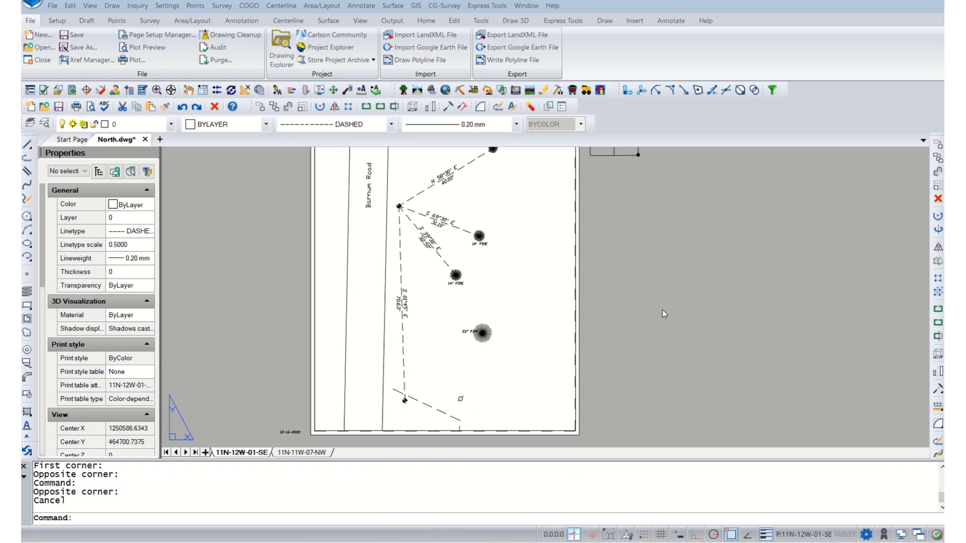
pyautogui.scroll(1, 652, 311)
pyautogui.scroll(-2, 652, 311)
pyautogui.scroll(-2, 653, 311)
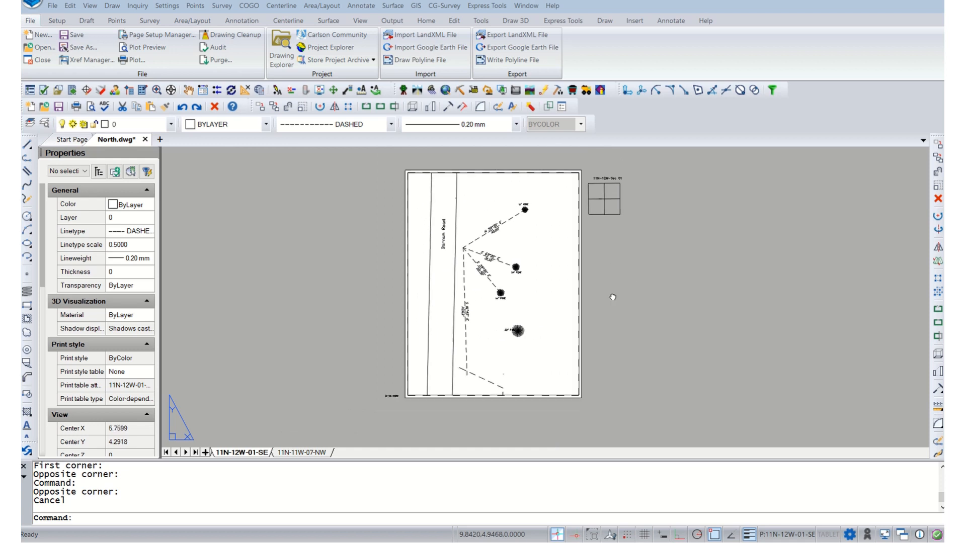
# Activate the viewport and zoom it to a window enclosing the tie lines, pine trees and south marker
pyautogui.doubleClick(424, 196)
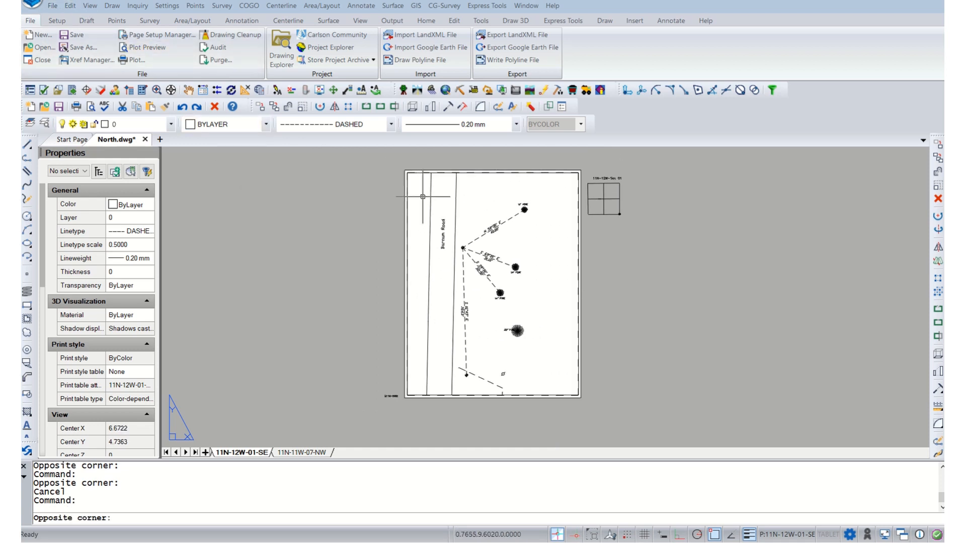
pyautogui.click(91, 7)
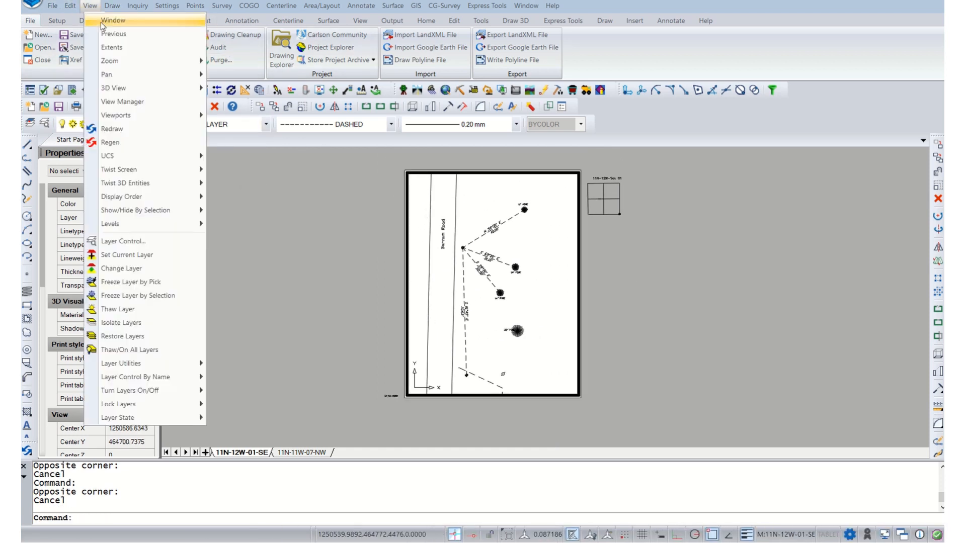
pyautogui.click(112, 22)
pyautogui.click(423, 200)
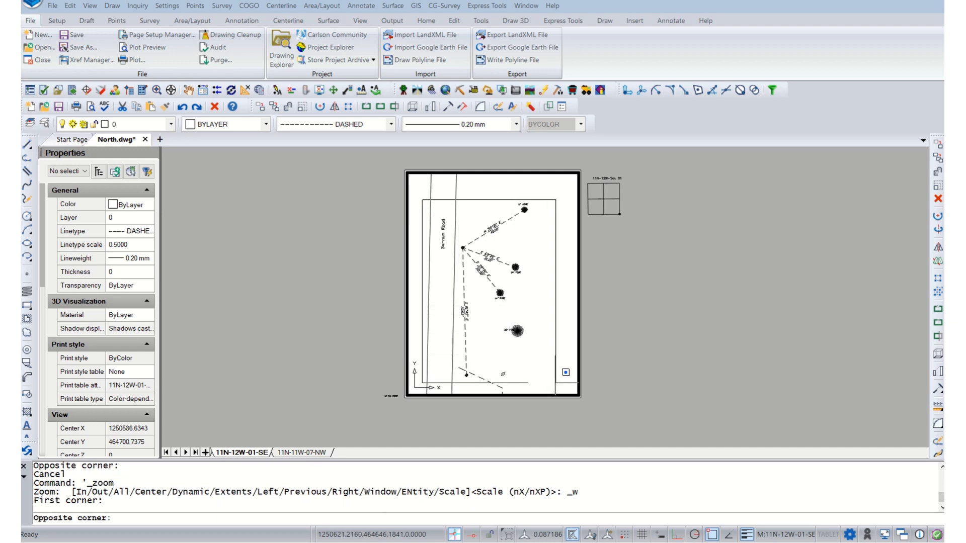
pyautogui.click(555, 382)
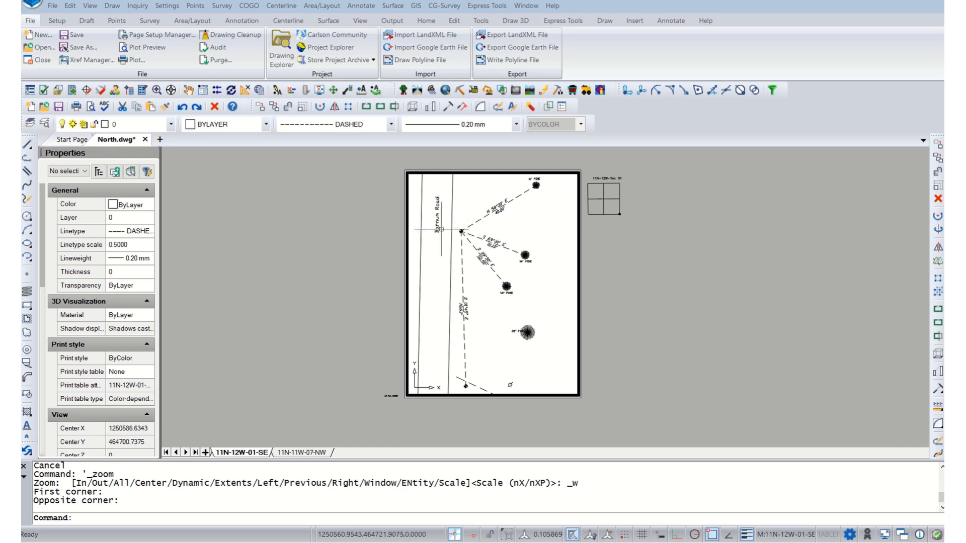
# Move the Barnum Road label south along the road to about mid-sheet and return to paper space
pyautogui.click(438, 232)
pyautogui.click(438, 232)
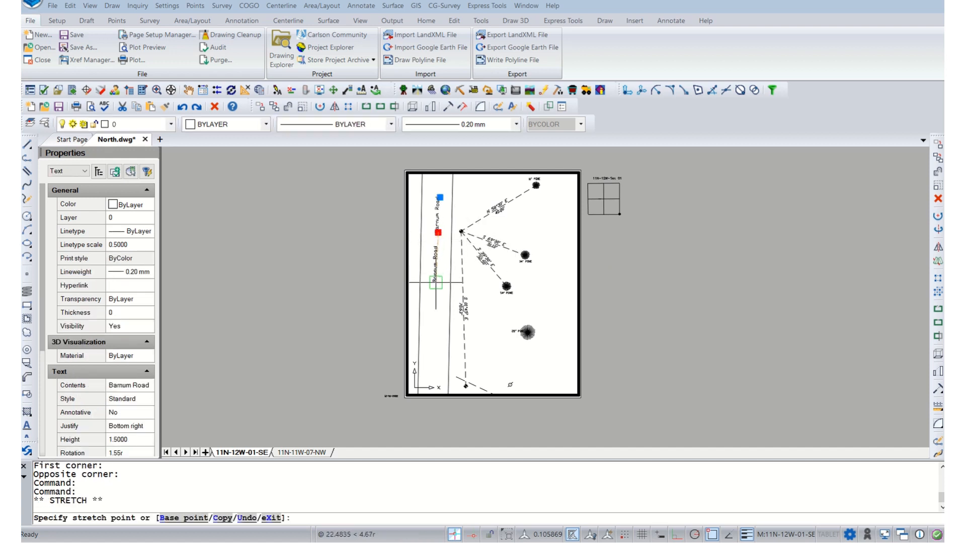
pyautogui.click(438, 289)
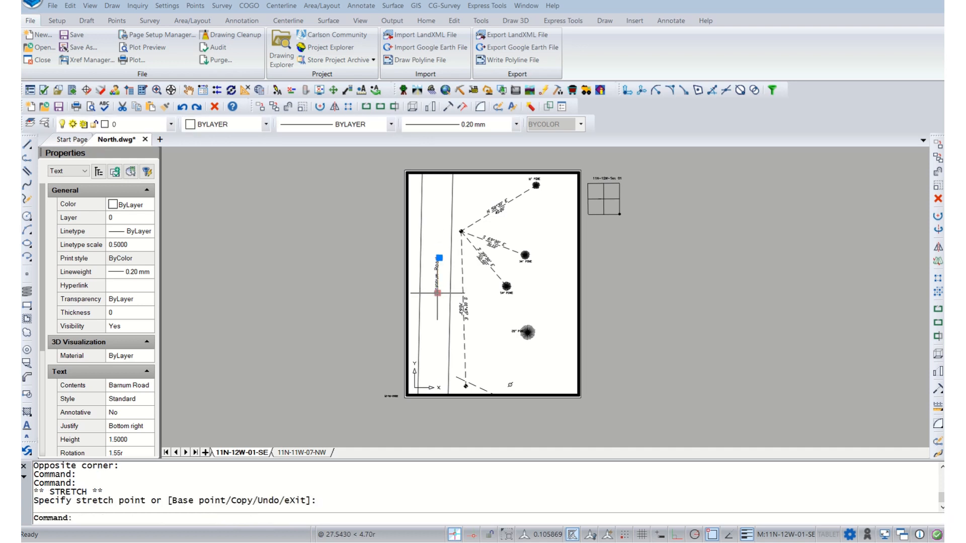
pyautogui.press('Escape')
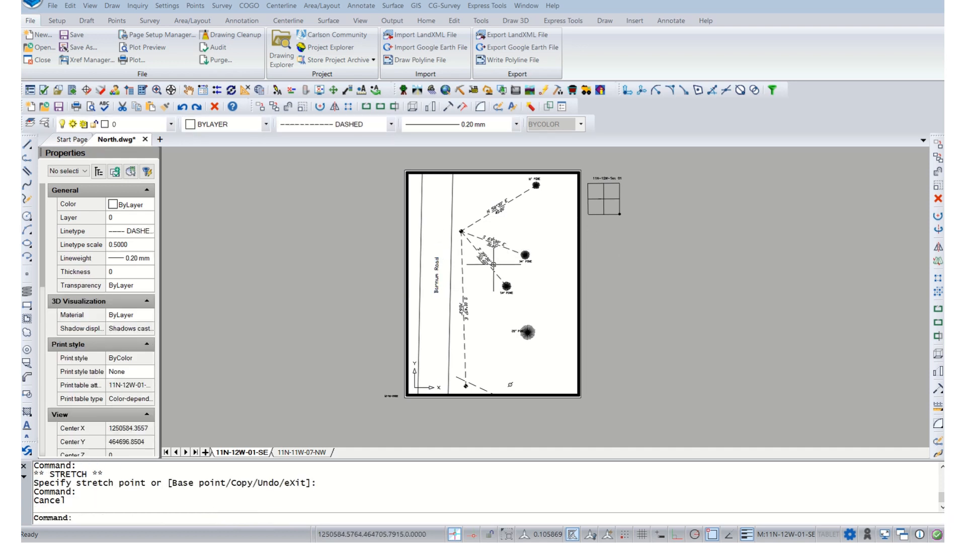
pyautogui.moveTo(493, 266); pyautogui.dragTo(490, 266, button='middle')
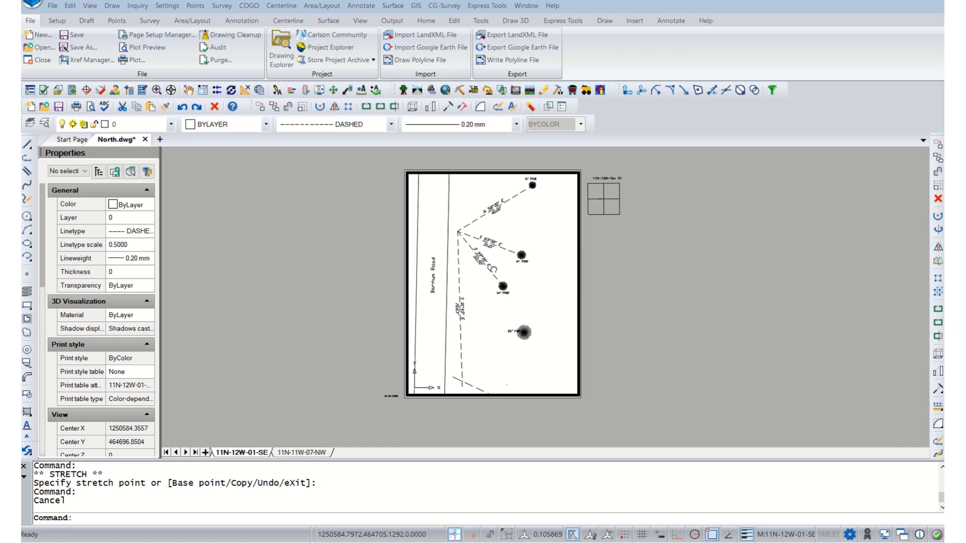
pyautogui.doubleClick(688, 218)
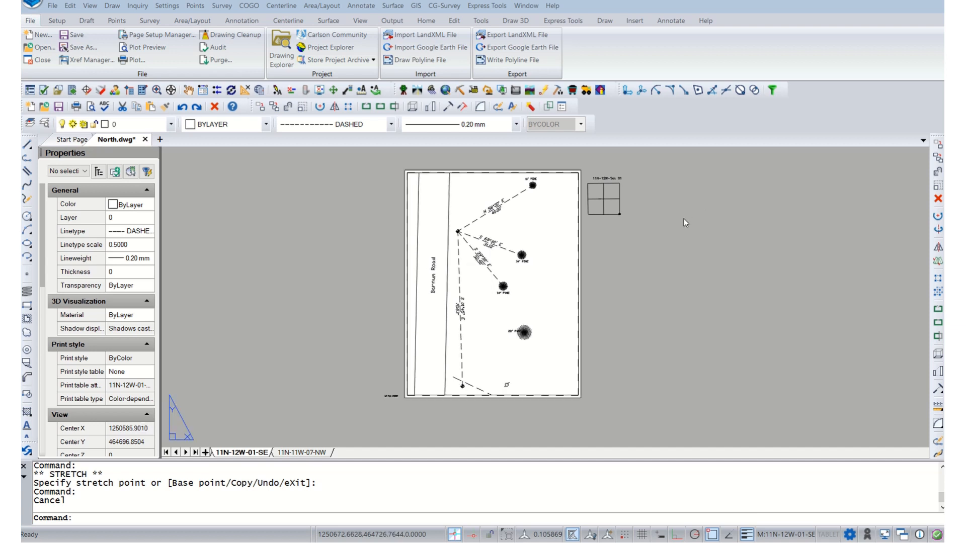
# Return to paper space and shift the 11N-12W-Sec 01 text slightly west, centring it above the section diagram
pyautogui.click(664, 239)
pyautogui.press('Escape')
pyautogui.click(620, 178)
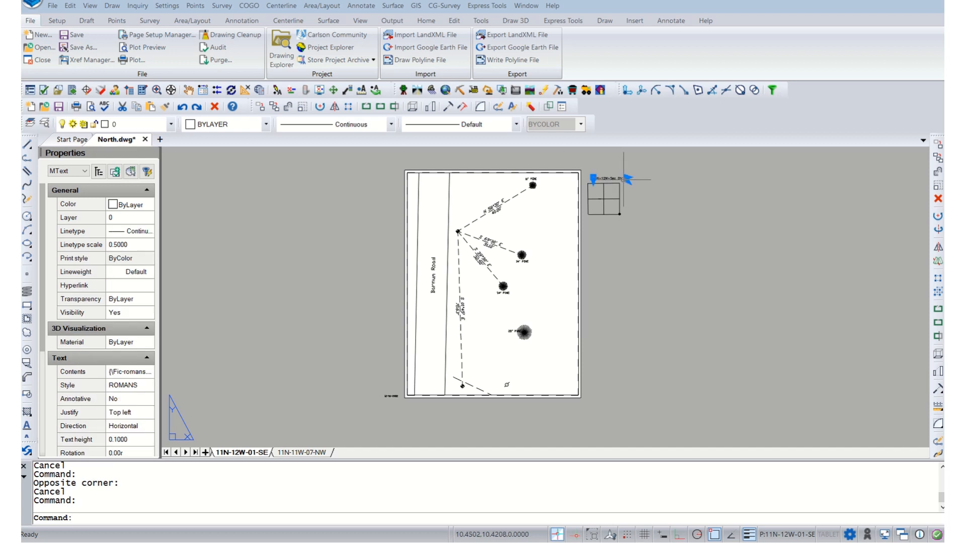
pyautogui.click(593, 178)
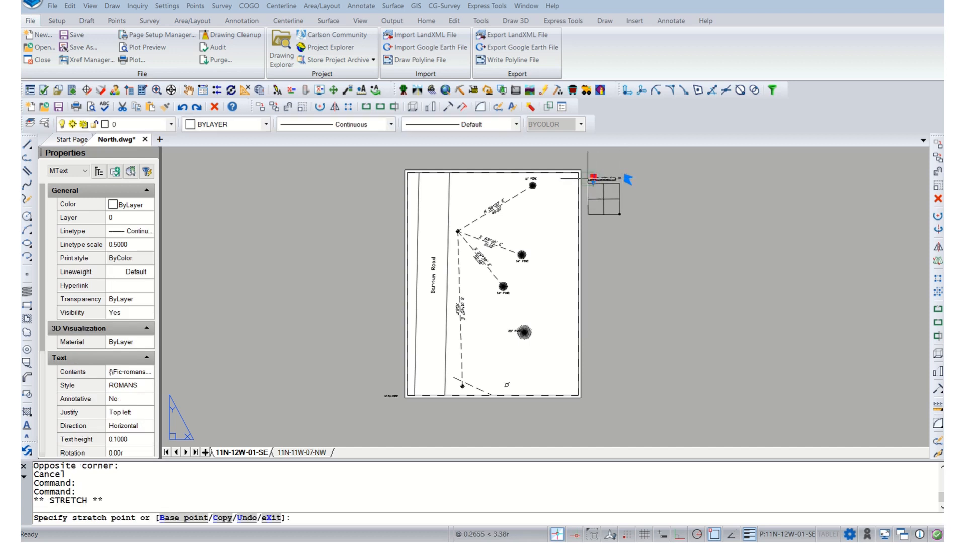
pyautogui.press('Escape')
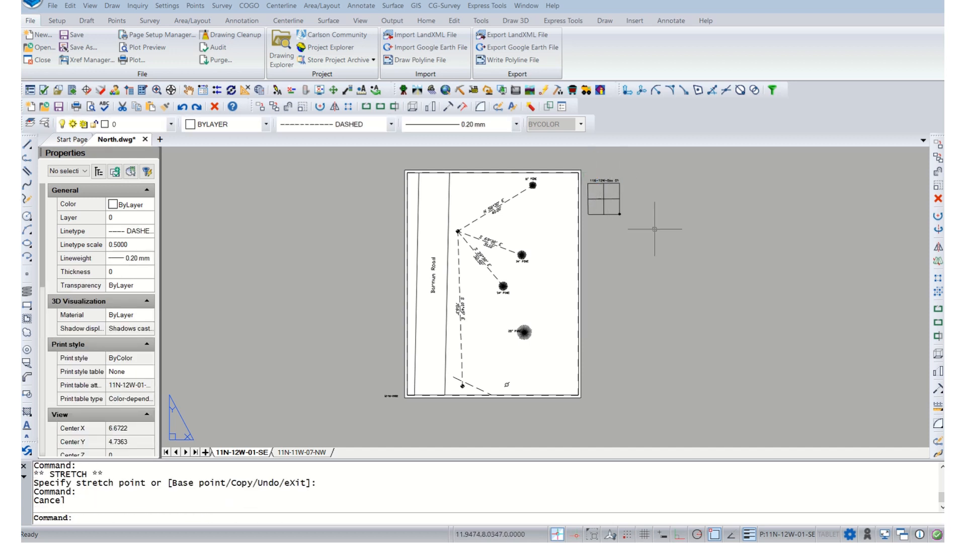
# Move the section diagram together with its 11N-12W-Sec 01 text into the northeast corner of the sheet
pyautogui.click(653, 235)
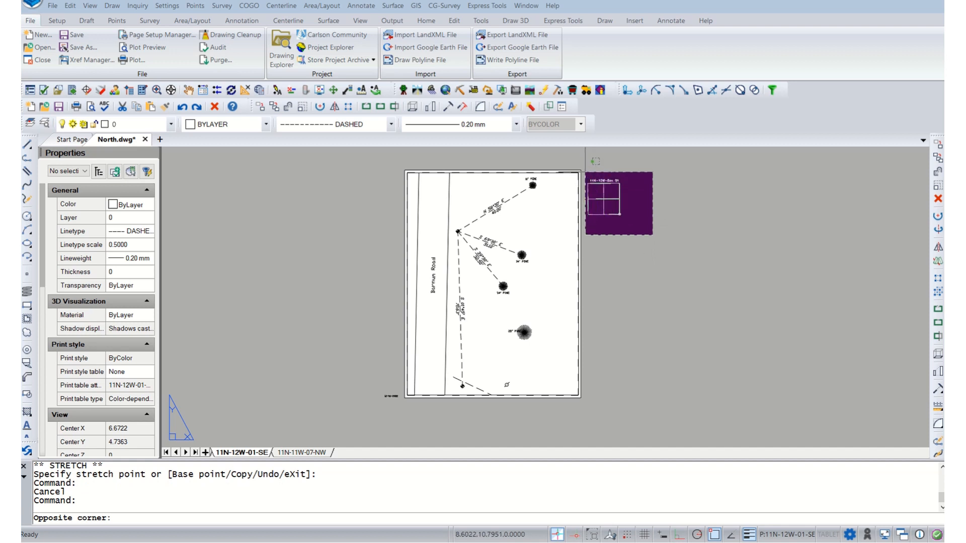
pyautogui.click(559, 147)
pyautogui.rightClick(695, 210)
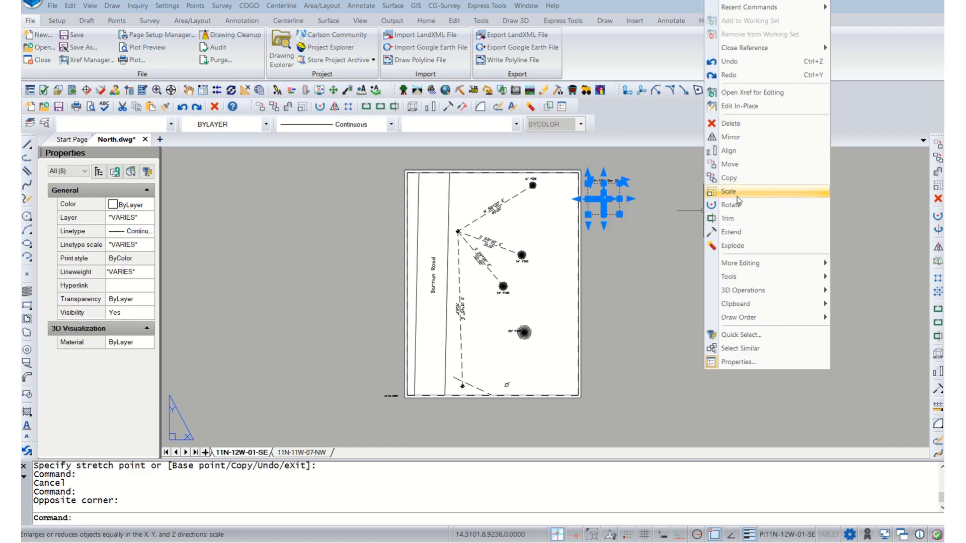
pyautogui.click(718, 176)
pyautogui.click(710, 207)
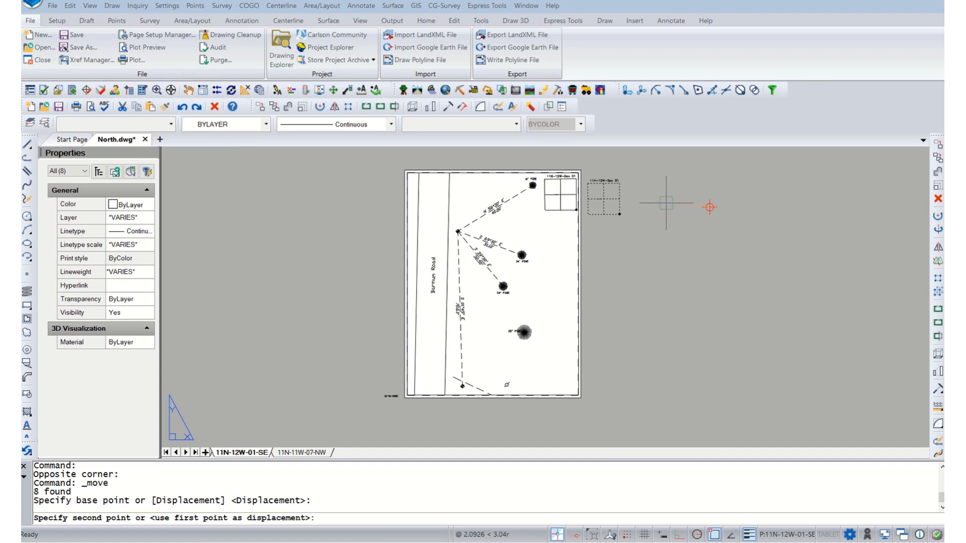
pyautogui.click(666, 204)
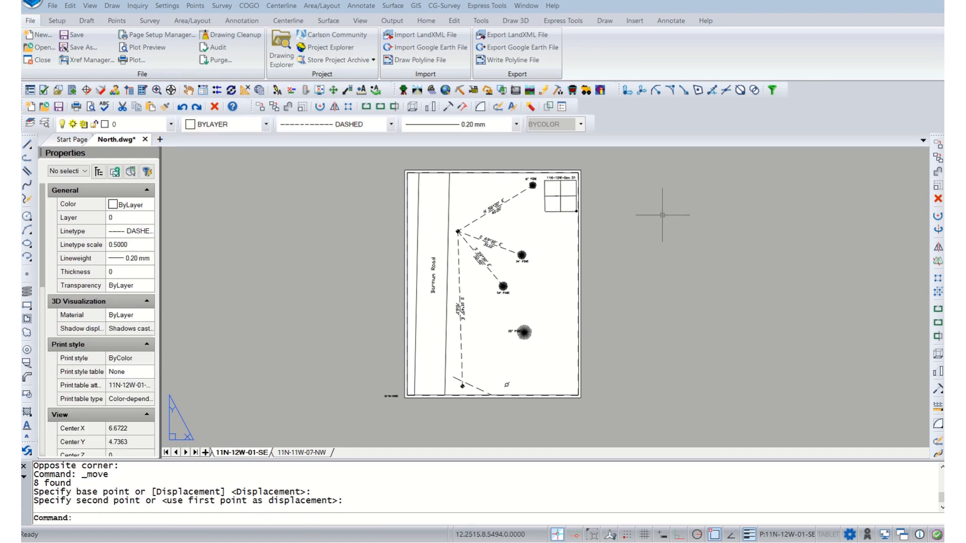
pyautogui.click(587, 247)
pyautogui.press('Escape')
pyautogui.press('Escape')
# Activate the viewport on sheet 11N-12W-01-SE with the 11" PINE tree in view
pyautogui.scroll(2, 561, 275)
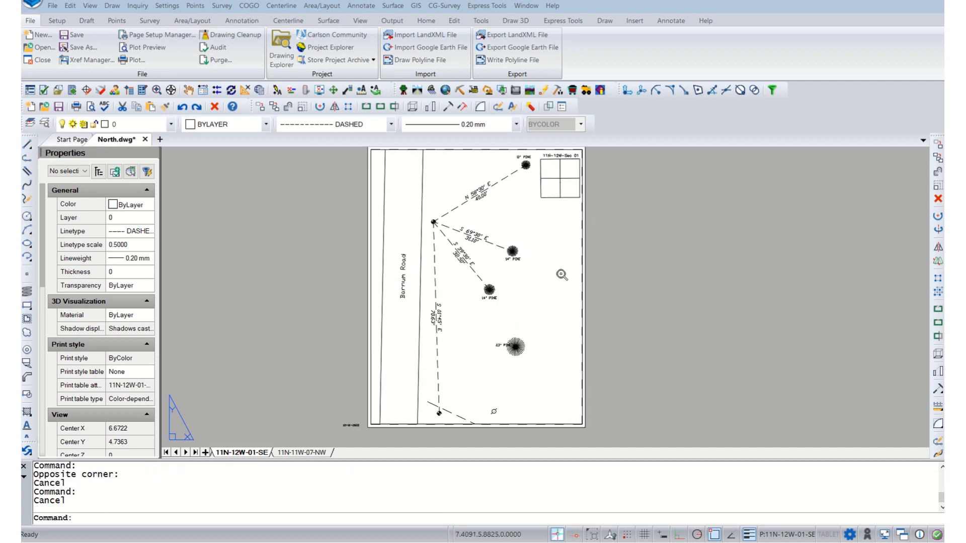
pyautogui.moveTo(567, 285); pyautogui.dragTo(609, 272, button='middle')
pyautogui.scroll(-2, 560, 279)
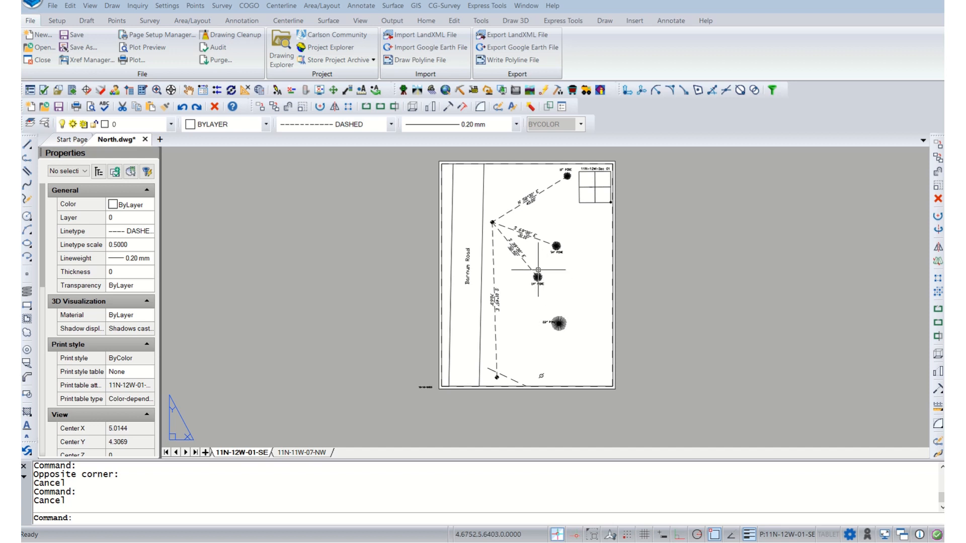
pyautogui.moveTo(549, 284); pyautogui.dragTo(551, 299, button='middle')
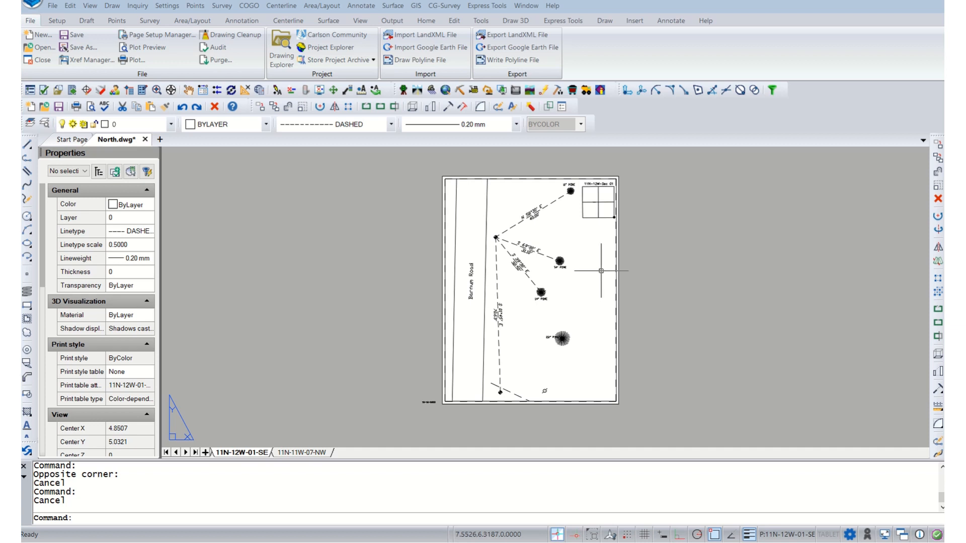
pyautogui.scroll(3, 556, 195)
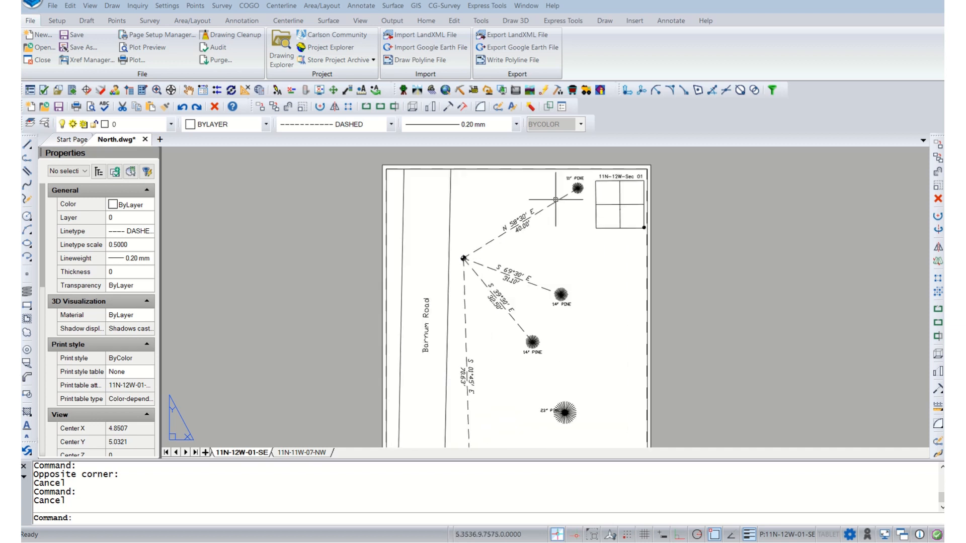
pyautogui.doubleClick(577, 184)
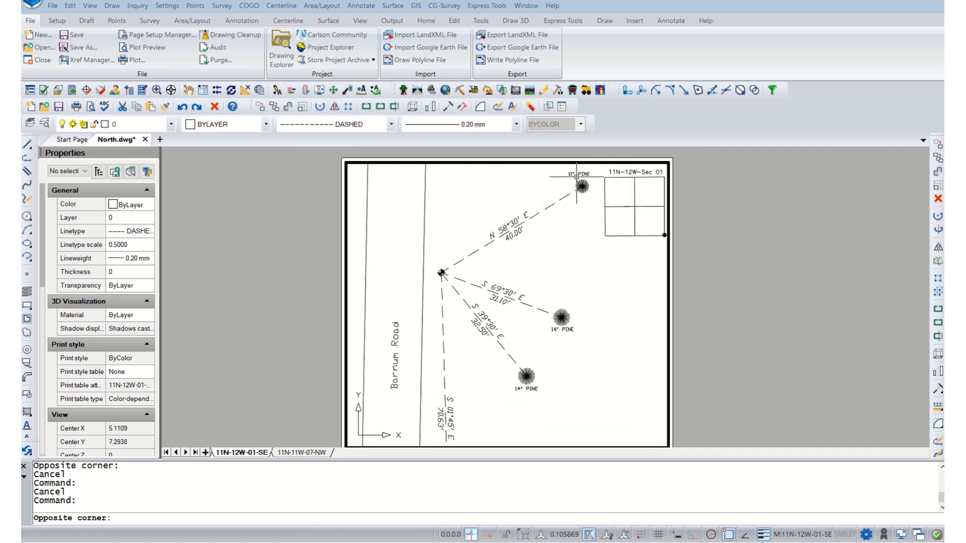
# Copy the 11" PINE label into the open space south of its tree
pyautogui.click(581, 174)
pyautogui.rightClick(581, 174)
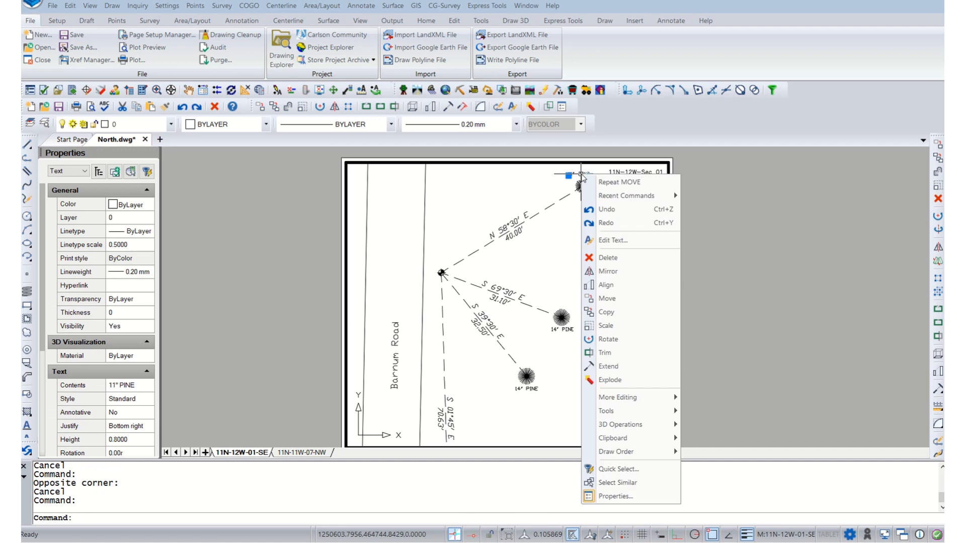
pyautogui.click(606, 312)
pyautogui.click(586, 207)
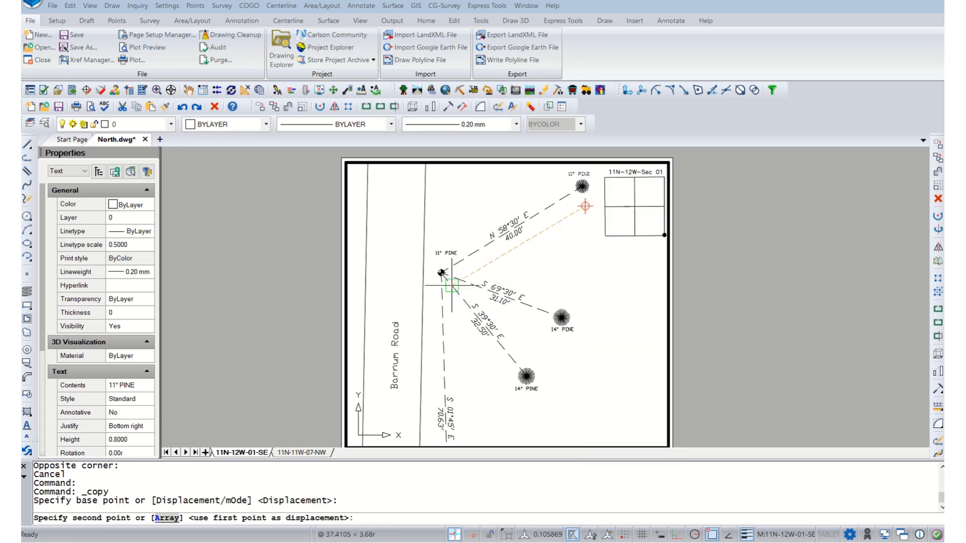
pyautogui.click(567, 276)
pyautogui.press('Escape')
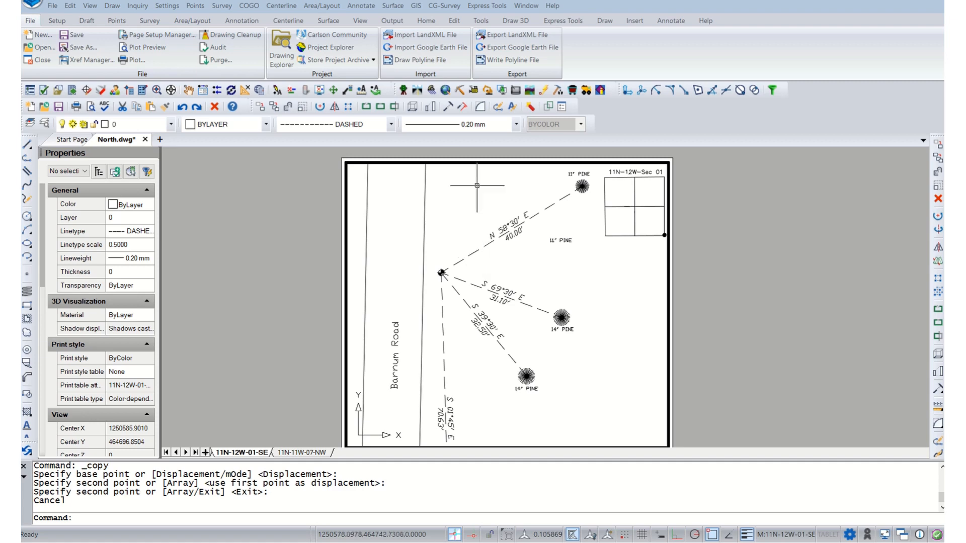
# Label the corner where the tie lines meet with a boxed leader label of its coordinates and latitude/longitude, placed north of it
pyautogui.click(366, 6)
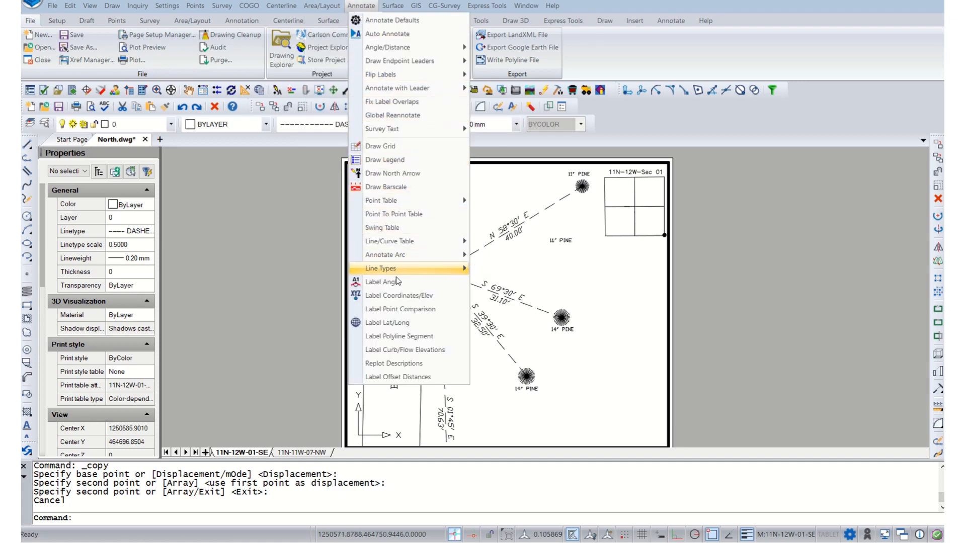
pyautogui.click(401, 298)
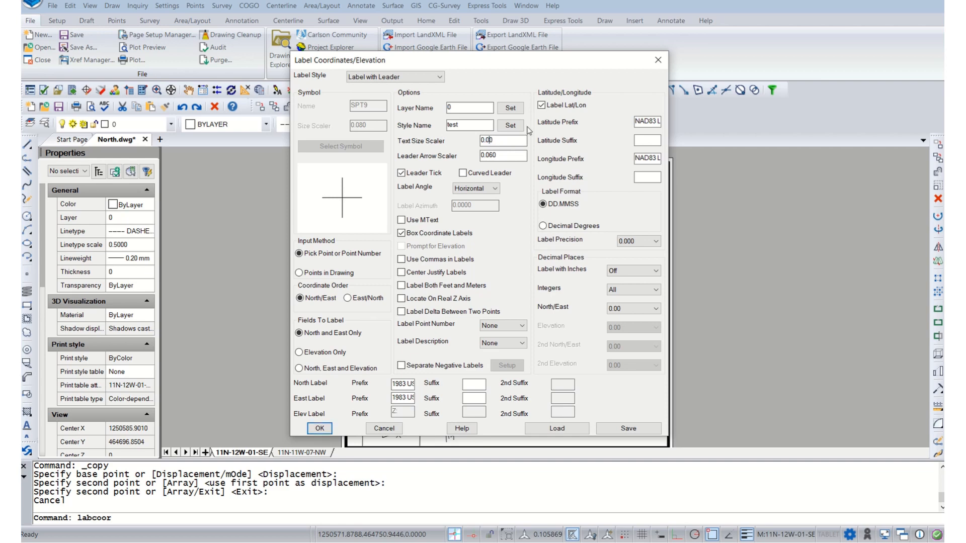
pyautogui.click(319, 429)
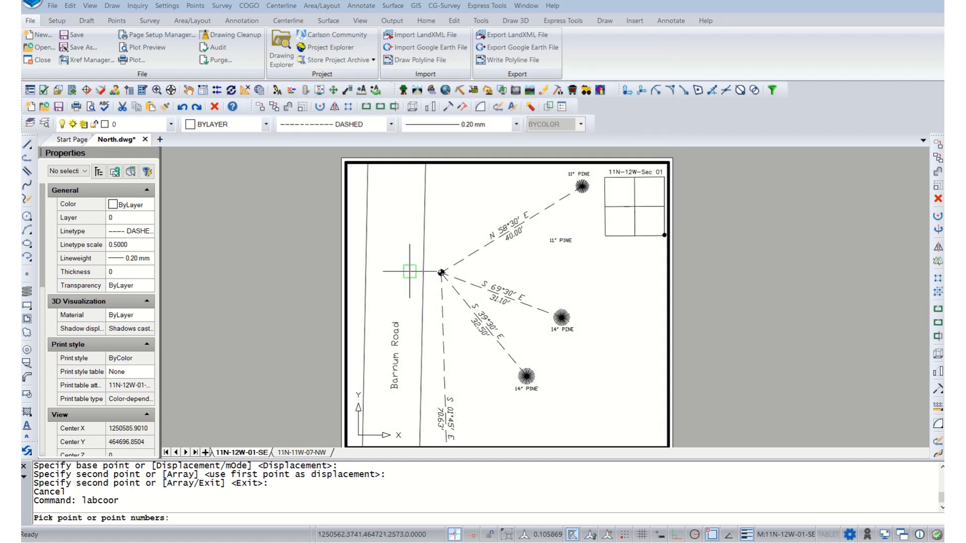
pyautogui.click(444, 256)
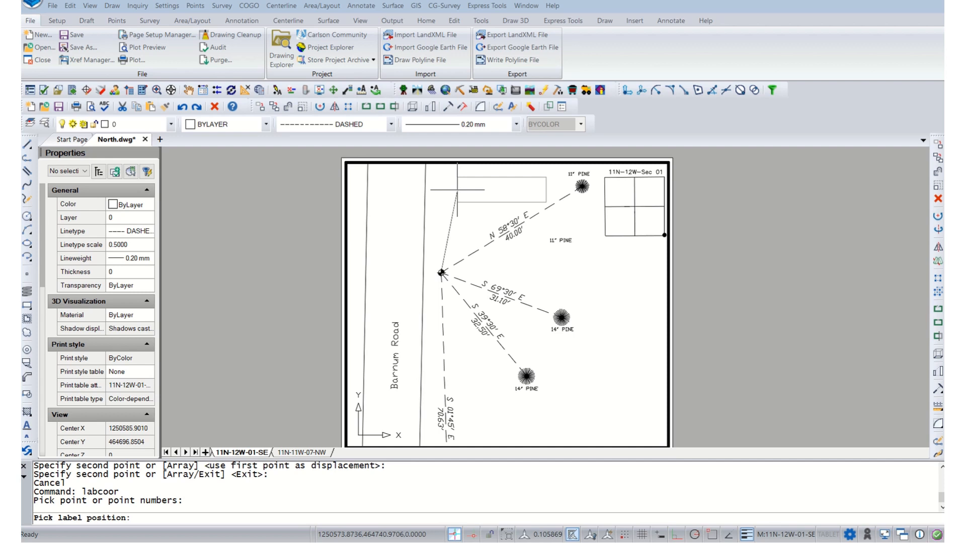
pyautogui.click(457, 190)
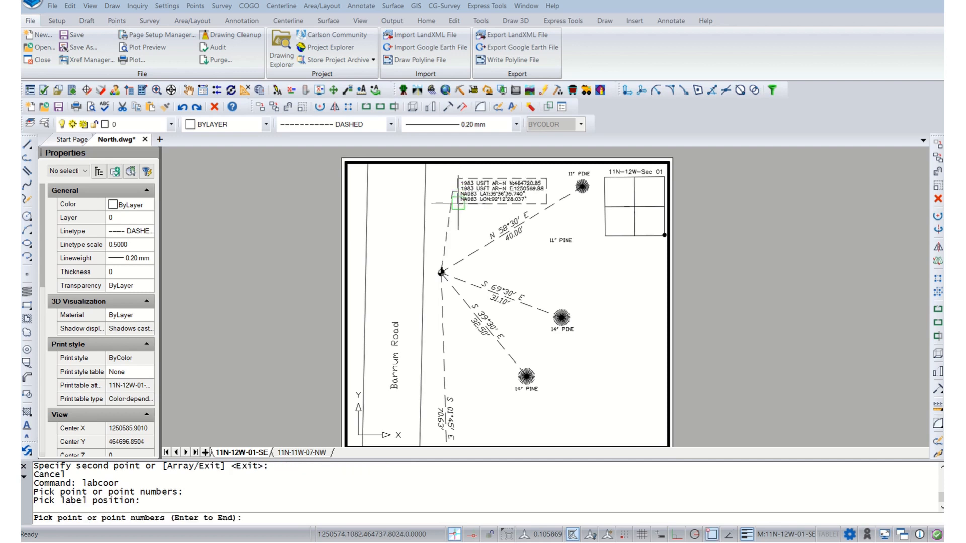
pyautogui.press('Escape')
# Change the linetype of the coordinate label's box and leader to a solid line
pyautogui.click(457, 203)
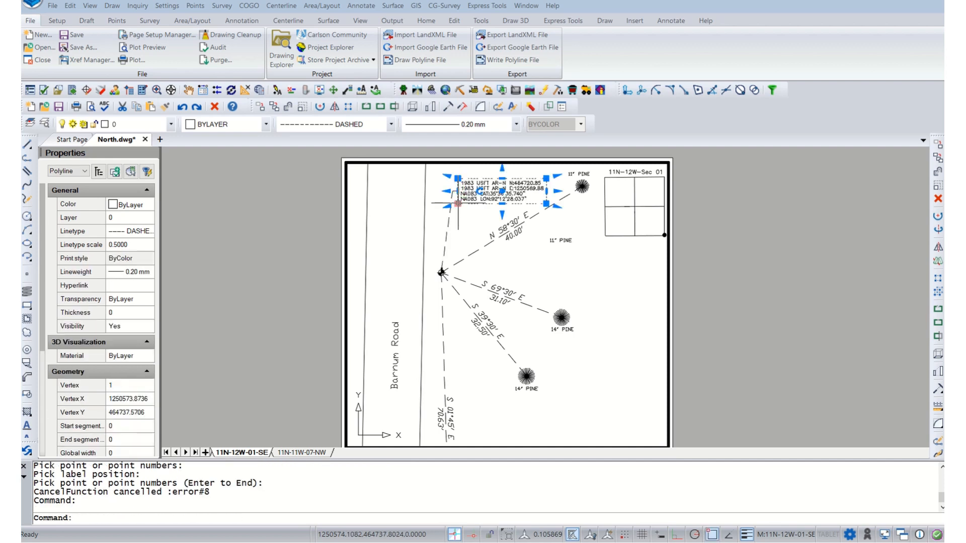
pyautogui.click(446, 231)
pyautogui.click(369, 127)
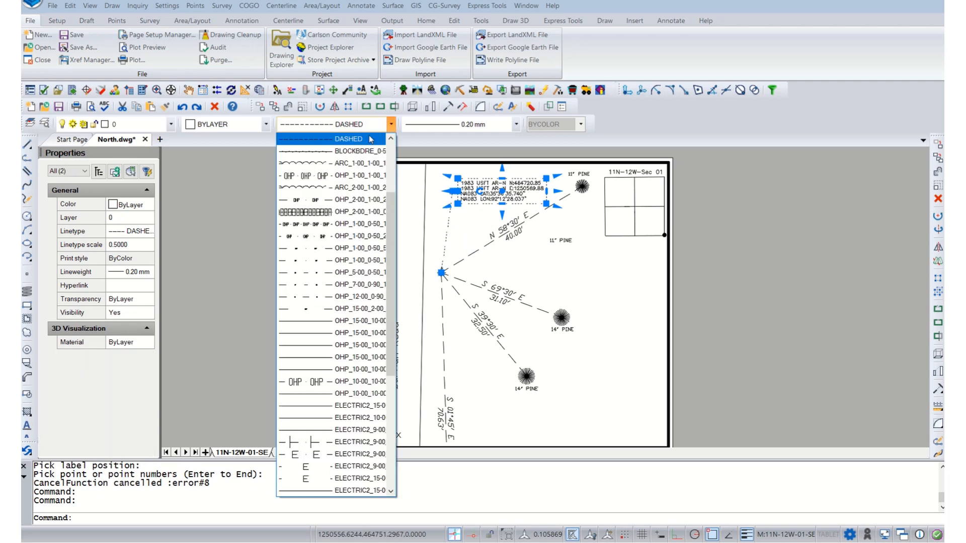
pyautogui.scroll(1, 391, 151)
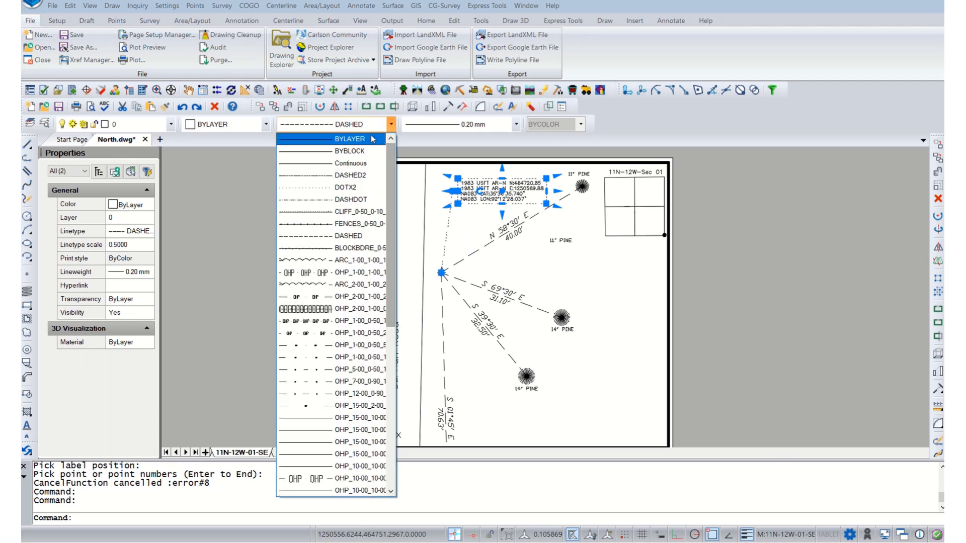
pyautogui.click(377, 151)
pyautogui.click(398, 217)
pyautogui.press('Escape')
pyautogui.press('Escape')
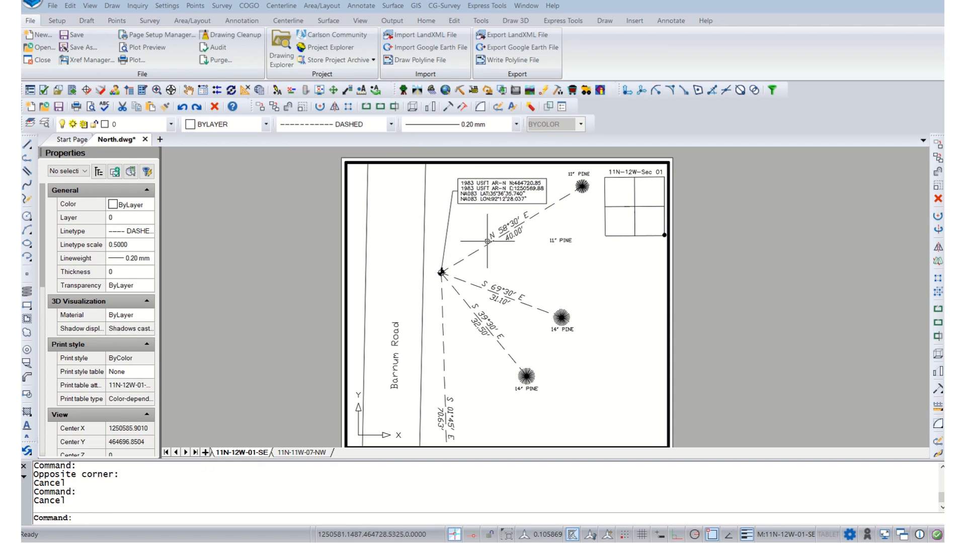
# Delete the spare copy of the 11" PINE label from the open space south of its tree
pyautogui.click(564, 242)
pyautogui.rightClick(563, 242)
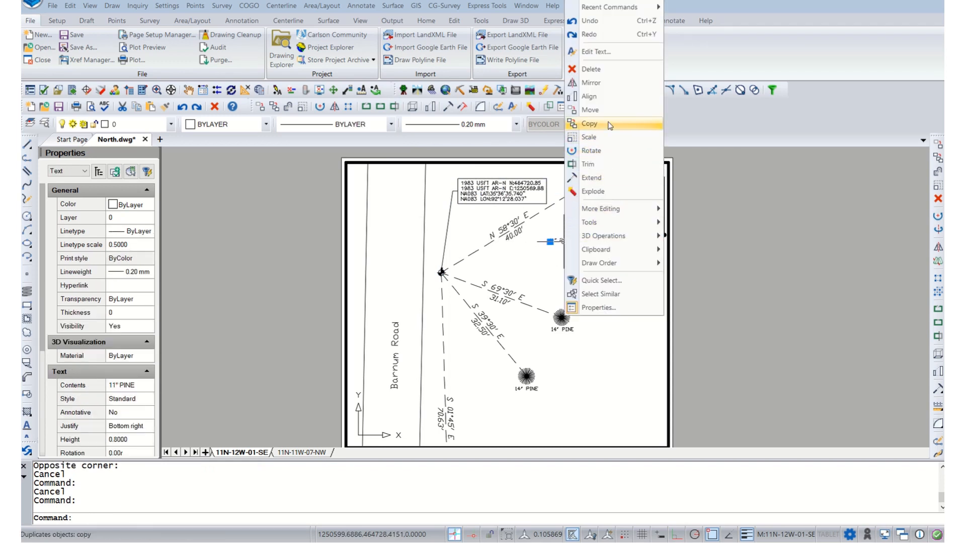
pyautogui.click(534, 270)
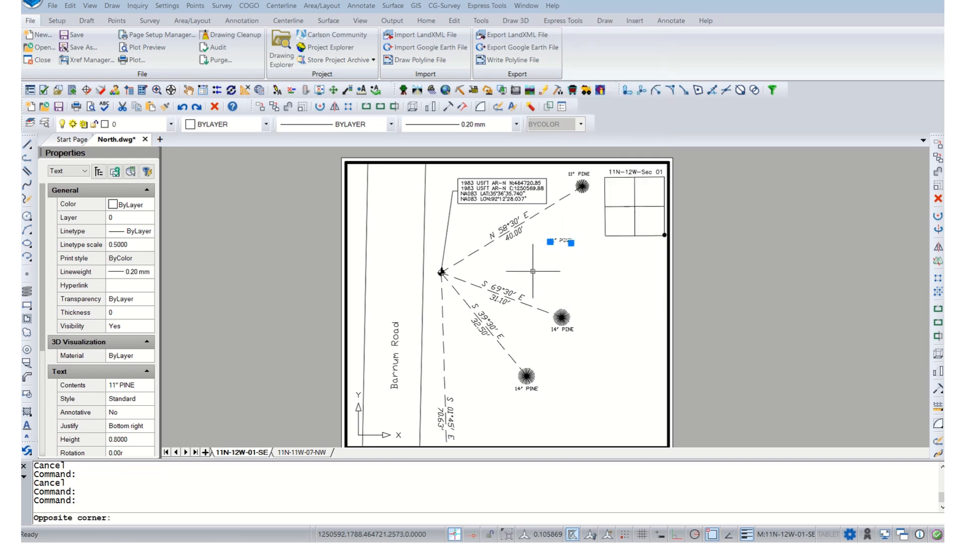
pyautogui.press('Escape')
pyautogui.press('Escape')
pyautogui.click(551, 242)
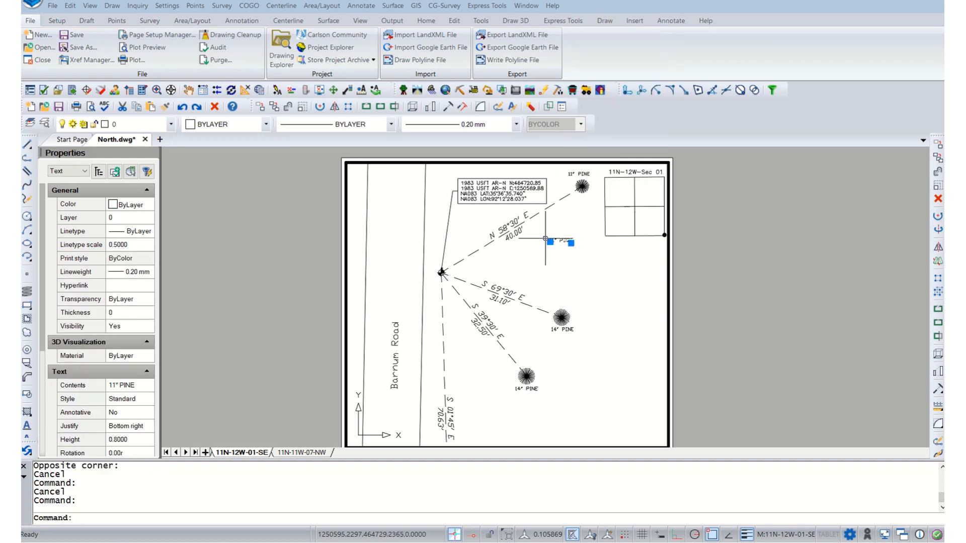
pyautogui.press('Delete')
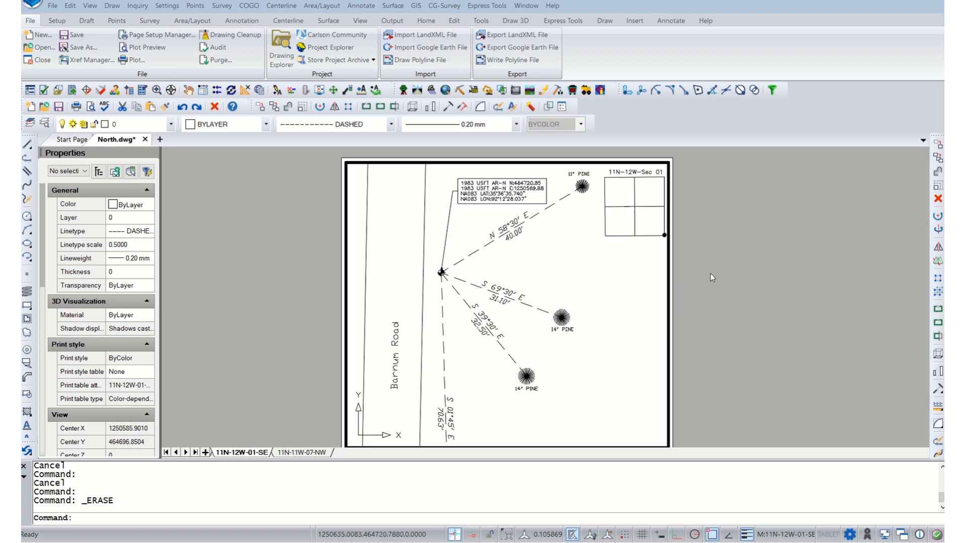
# Return to paper space and review the sheet from the coordinate label to the south border
pyautogui.doubleClick(701, 285)
pyautogui.scroll(-1, 697, 287)
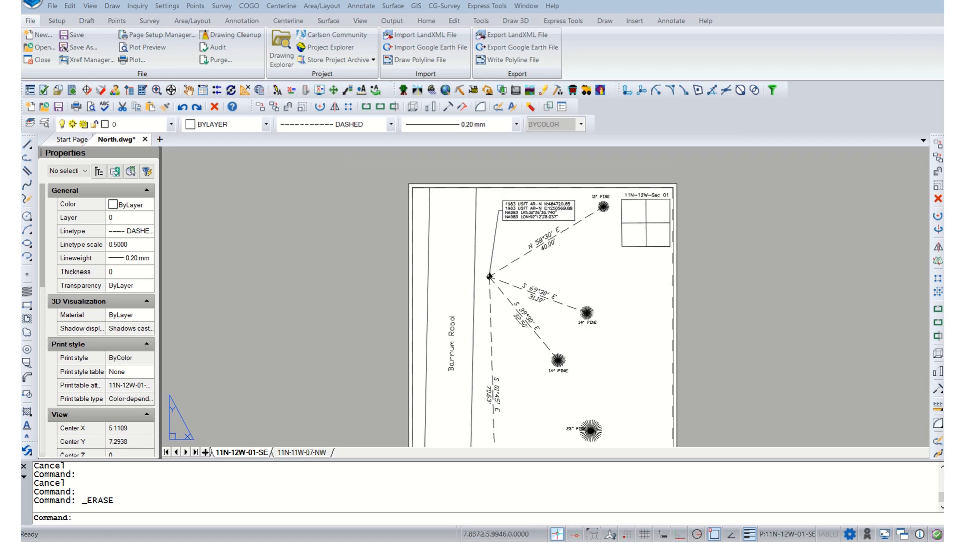
pyautogui.moveTo(647, 363); pyautogui.dragTo(630, 267, button='middle')
pyautogui.moveTo(562, 322); pyautogui.dragTo(568, 395, button='middle')
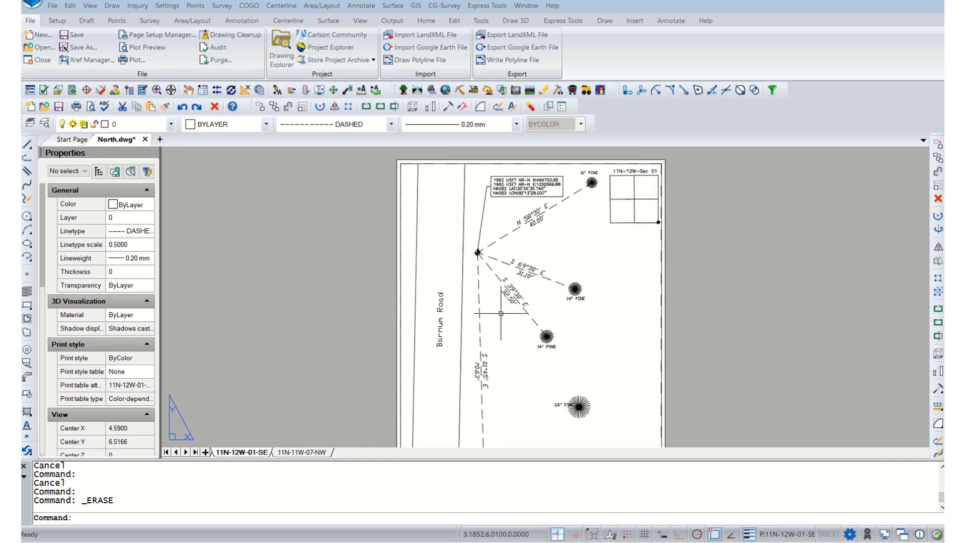
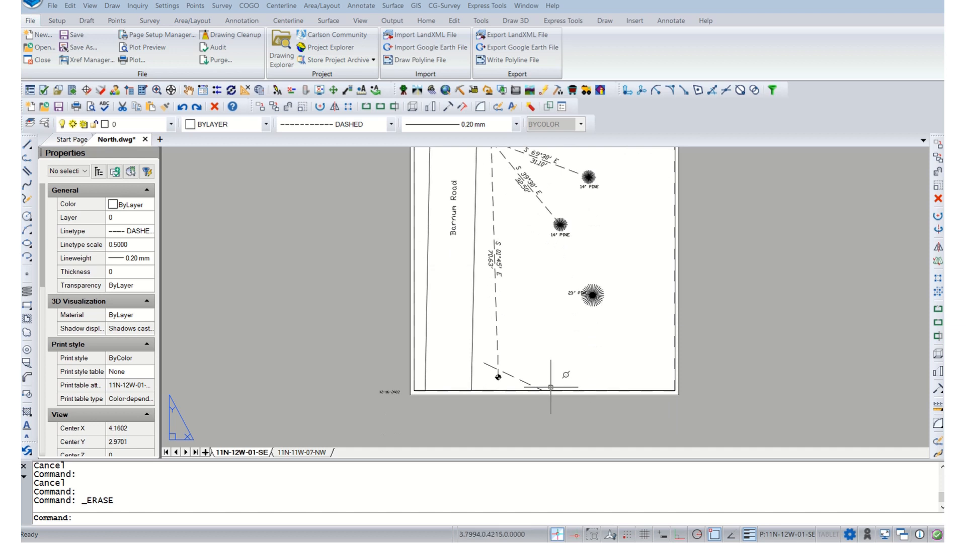
# View the 11N-11W-07-NW layout and switch to model space around the south corner marker
pyautogui.click(300, 452)
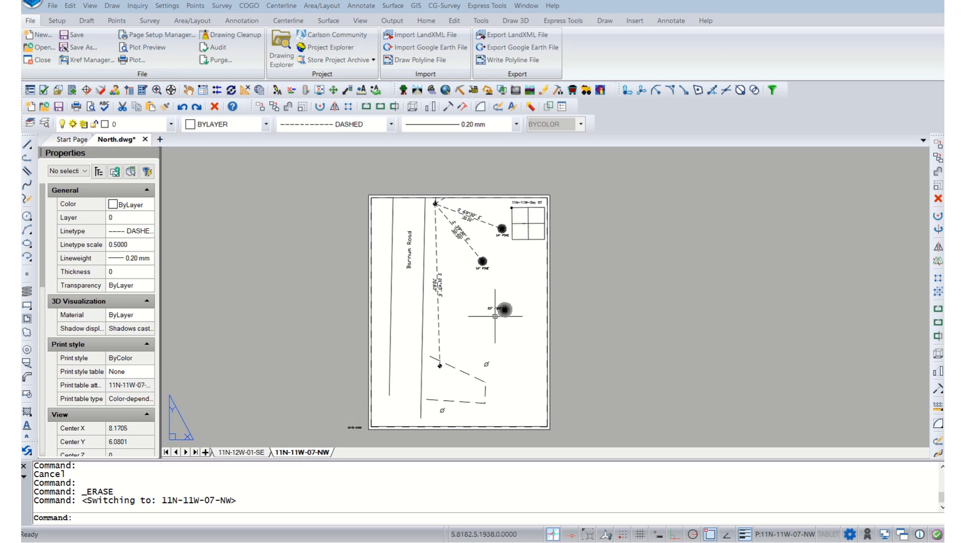
pyautogui.click(167, 452)
pyautogui.click(225, 452)
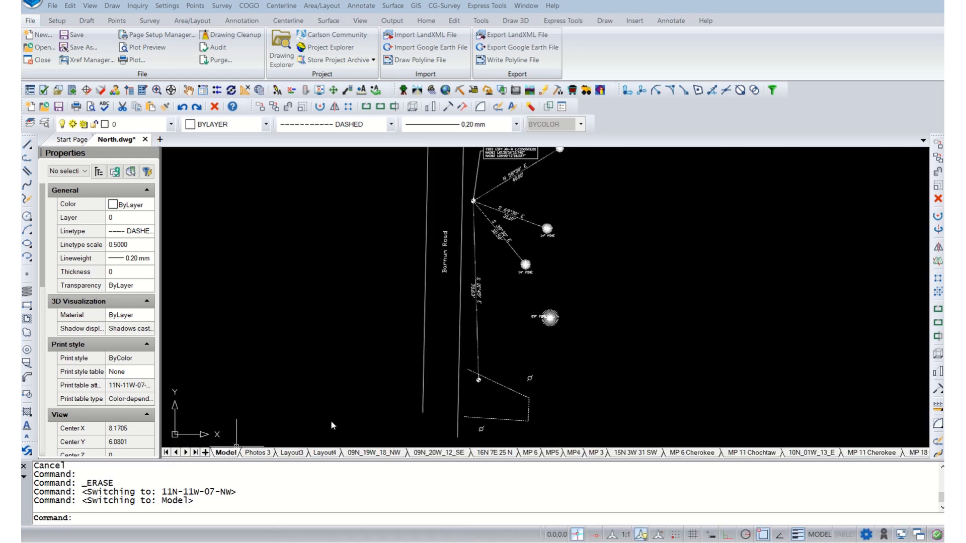
pyautogui.scroll(3, 437, 325)
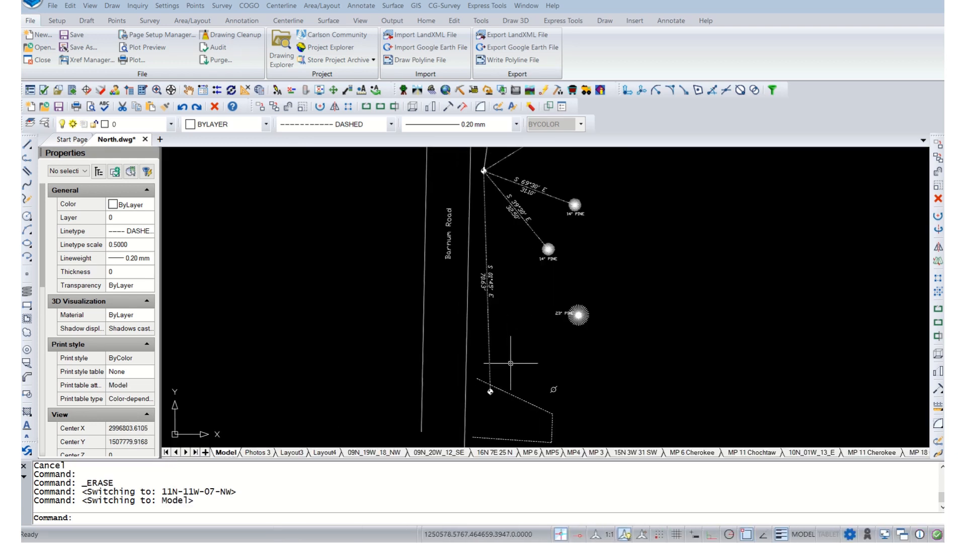
pyautogui.moveTo(500, 362)
pyautogui.mouseDown(button='middle')
pyautogui.moveTo(496, 372)
pyautogui.moveTo(494, 363)
pyautogui.mouseUp(button='middle')
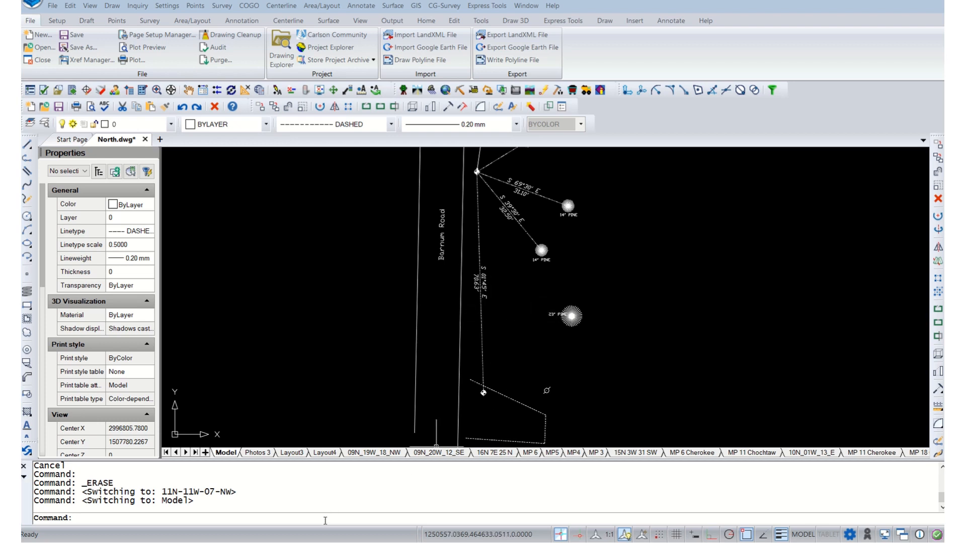
# Draw tie lines from the south corner marker to the 23" PINE and to the circle symbol directly east of the marker
pyautogui.press('Return')
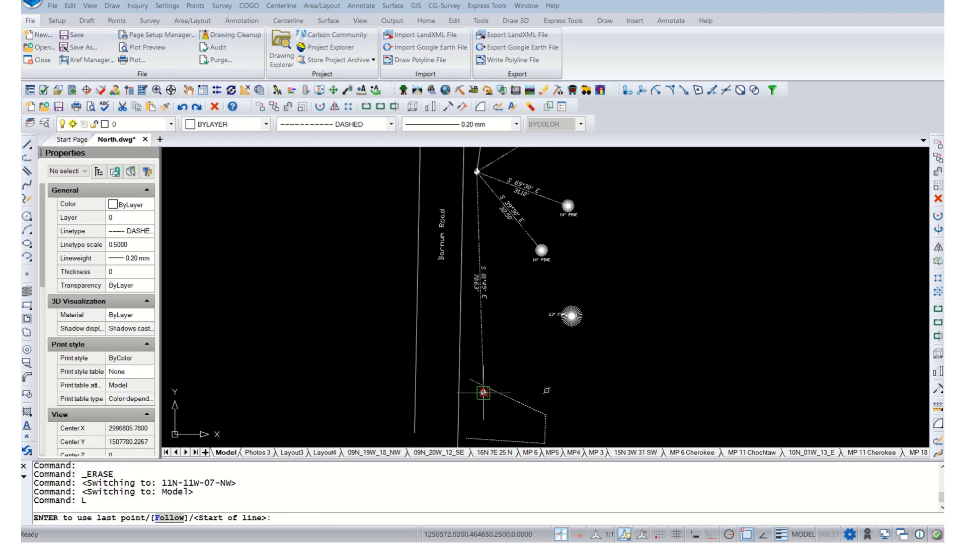
pyautogui.click(484, 393)
pyautogui.click(571, 316)
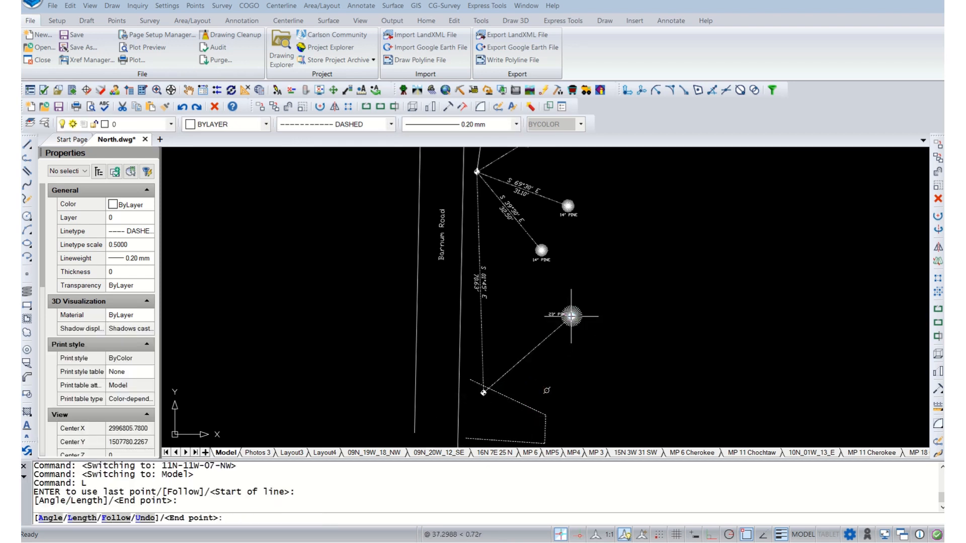
pyautogui.press('Return')
pyautogui.press('Return')
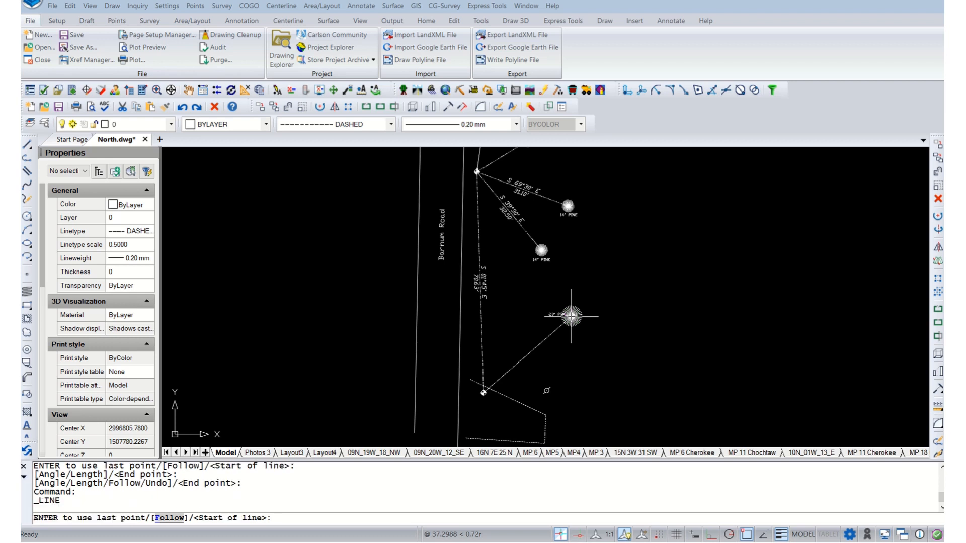
pyautogui.click(483, 392)
pyautogui.click(546, 390)
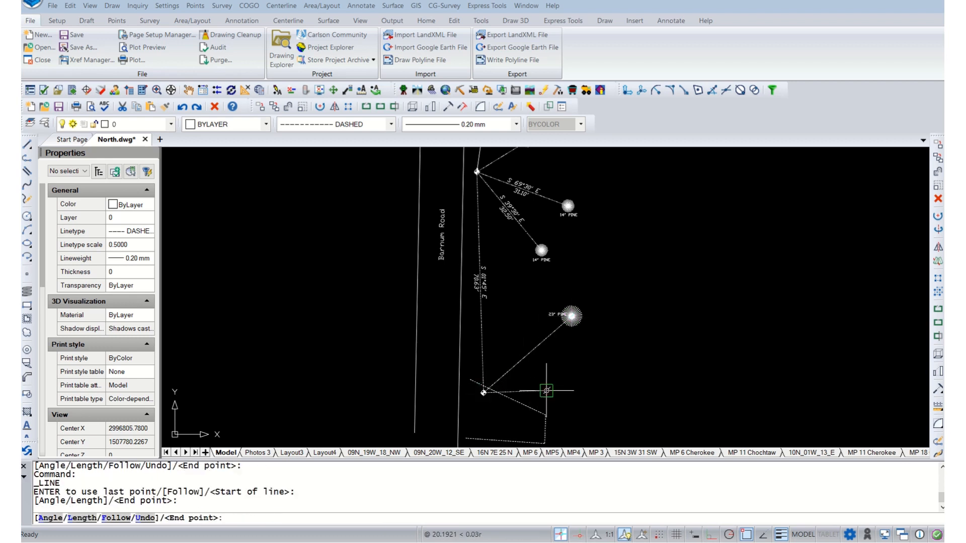
pyautogui.press('Return')
# Draw a tie line about 19.41 ft long from the south corner marker to the circle symbol south of it
pyautogui.press('Return')
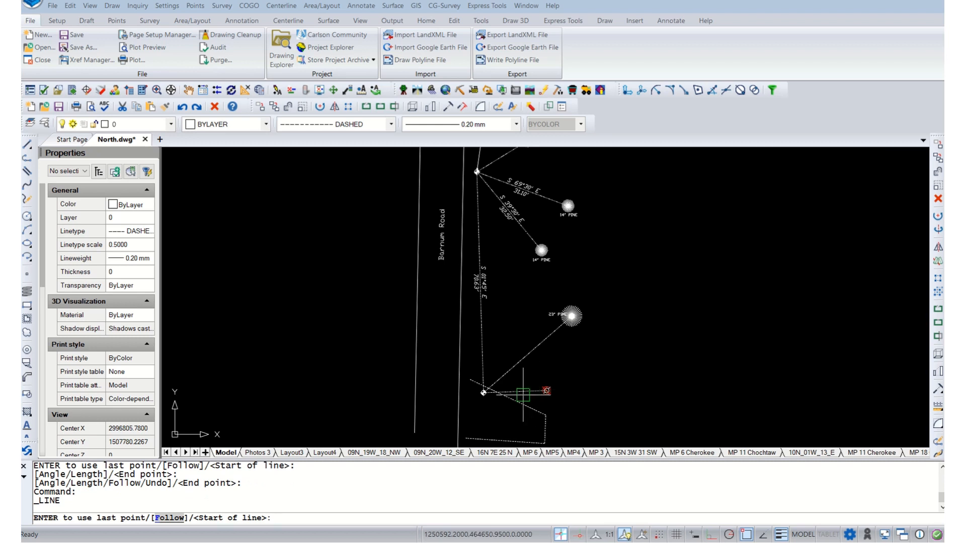
pyautogui.click(484, 392)
pyautogui.scroll(-3, 498, 333)
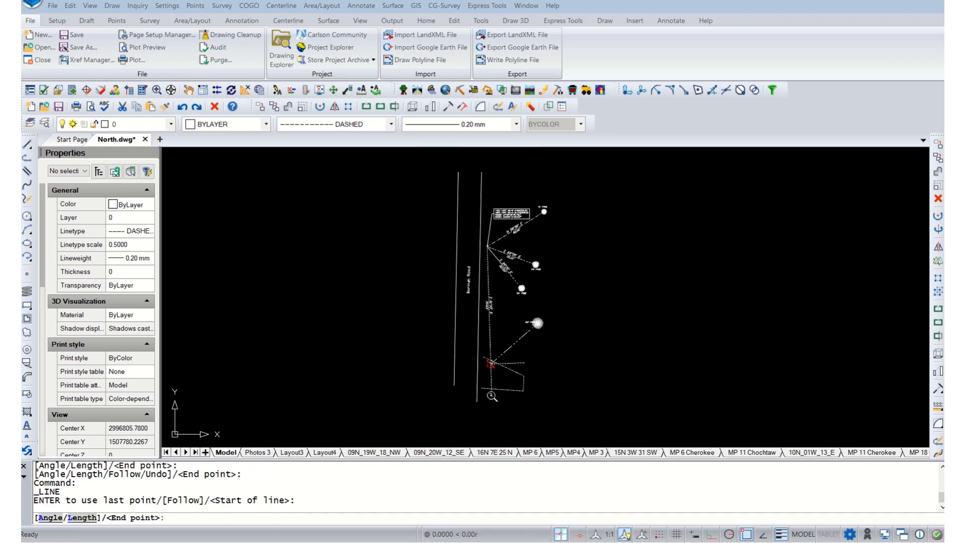
pyautogui.scroll(3, 490, 388)
pyautogui.click(496, 395)
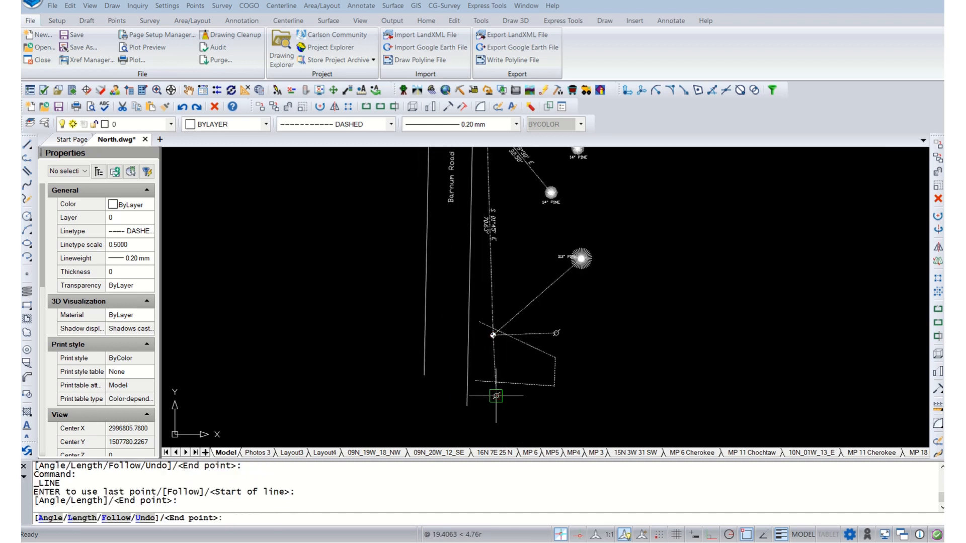
pyautogui.press('Return')
pyautogui.press('Escape')
pyautogui.press('Escape')
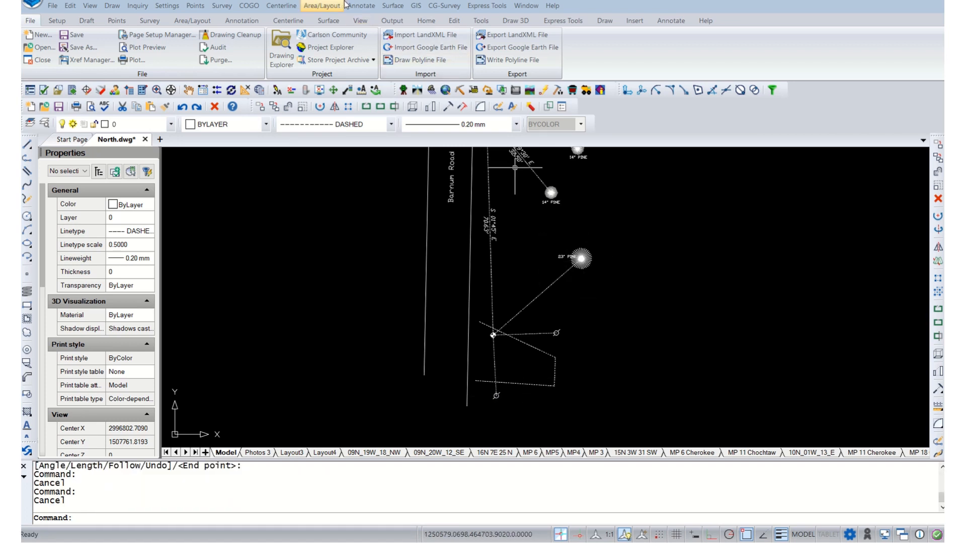
# Auto-annotate the three new tie lines with centered bearings above and distances below
pyautogui.click(361, 6)
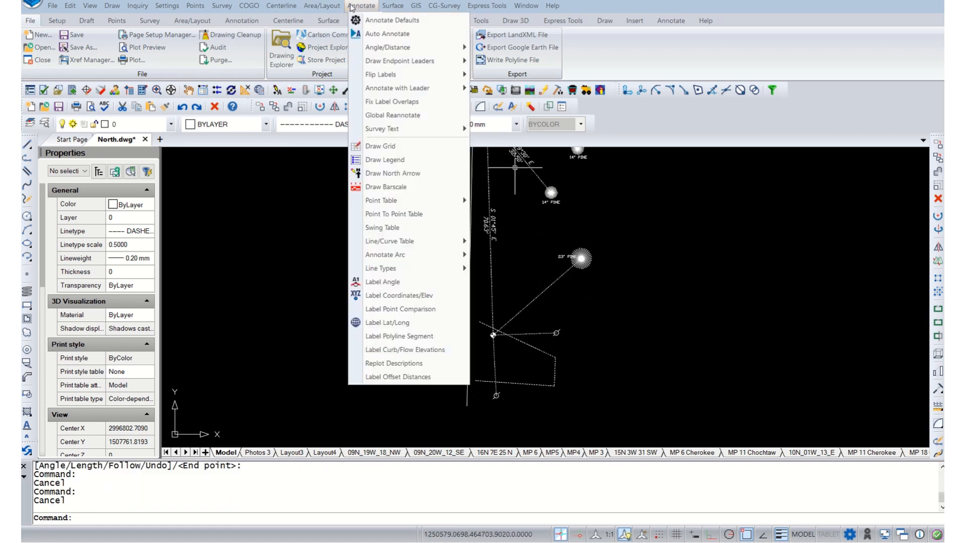
pyautogui.click(370, 34)
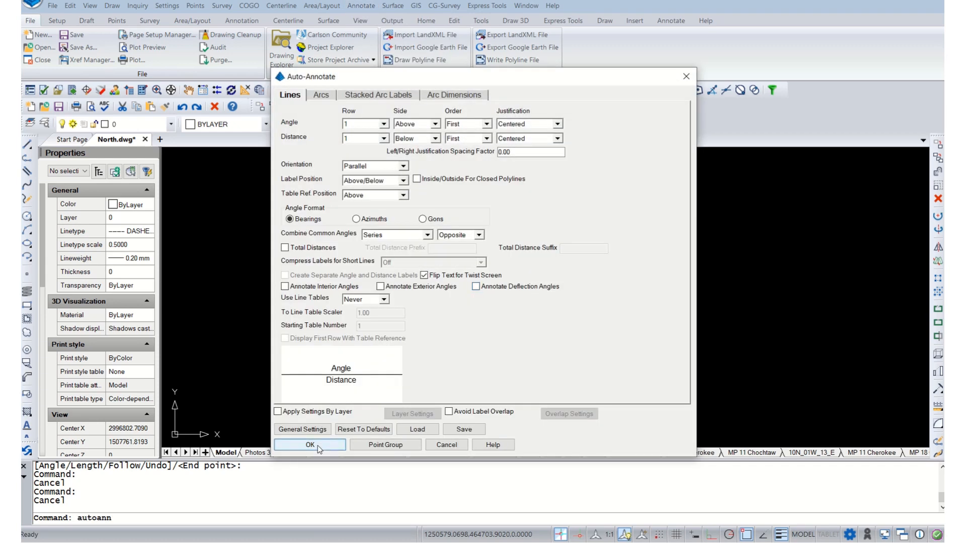
pyautogui.click(310, 445)
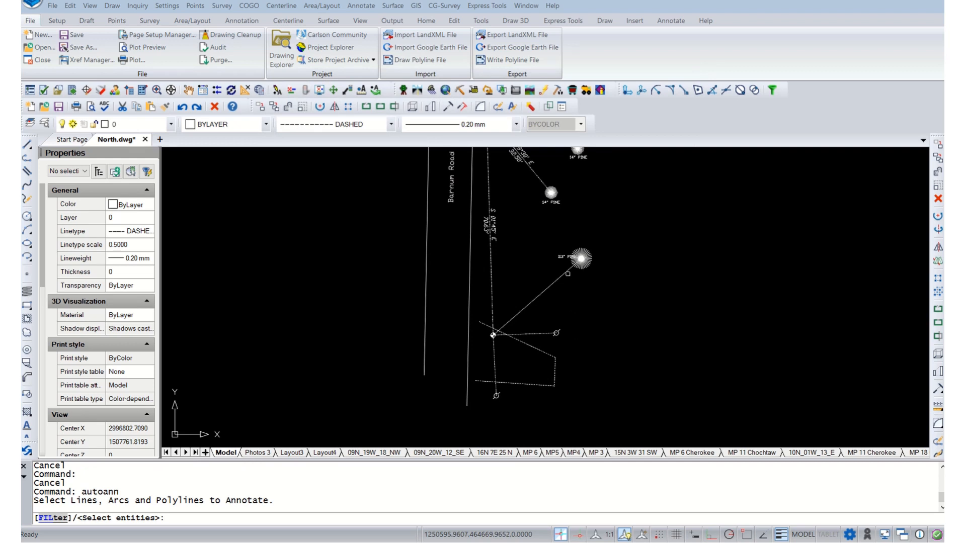
pyautogui.click(568, 274)
pyautogui.click(547, 332)
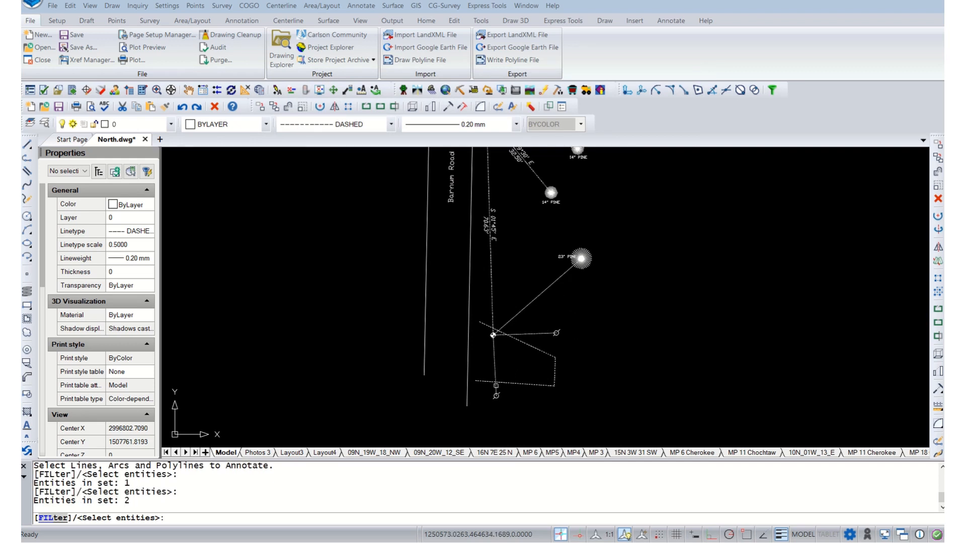
pyautogui.click(495, 389)
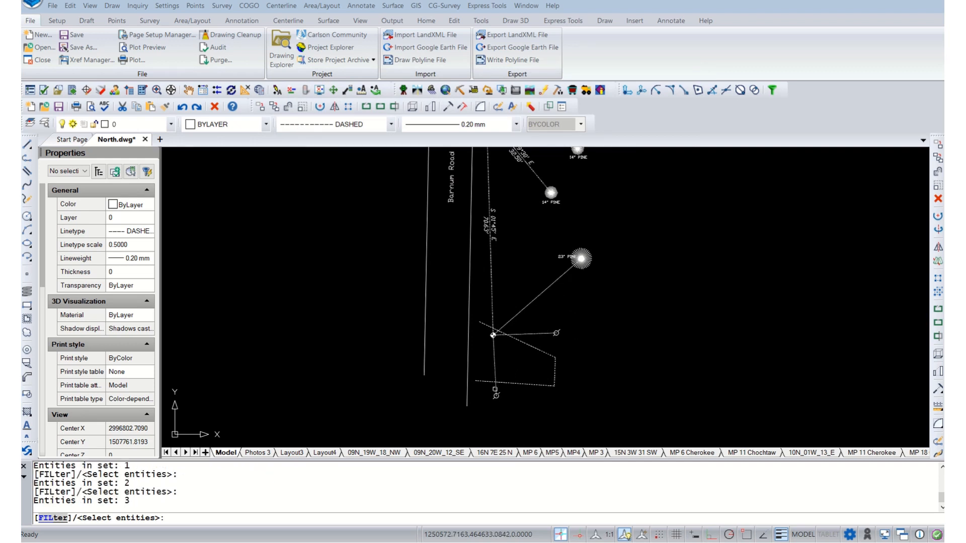
pyautogui.press('Return')
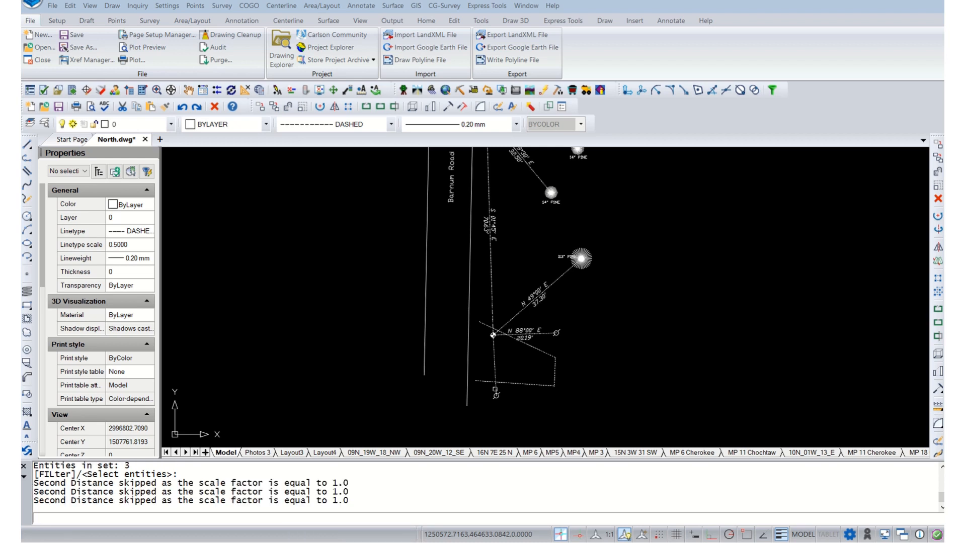
pyautogui.press('Escape')
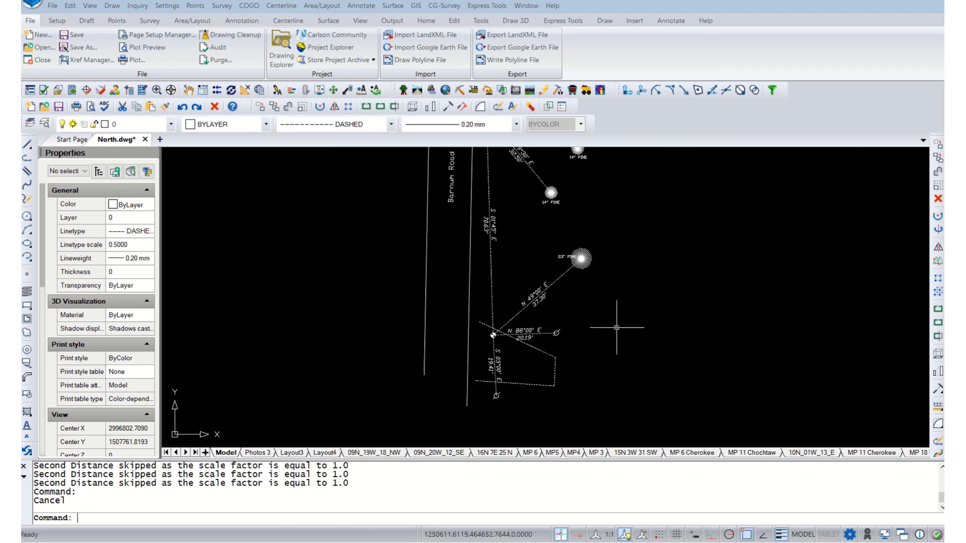
# Label the south corner marker with a boxed state plane and lat/long coordinate label, placed with a leader between the east and northeast tie lines
pyautogui.rightClick(537, 244)
pyautogui.moveTo(620, 269)
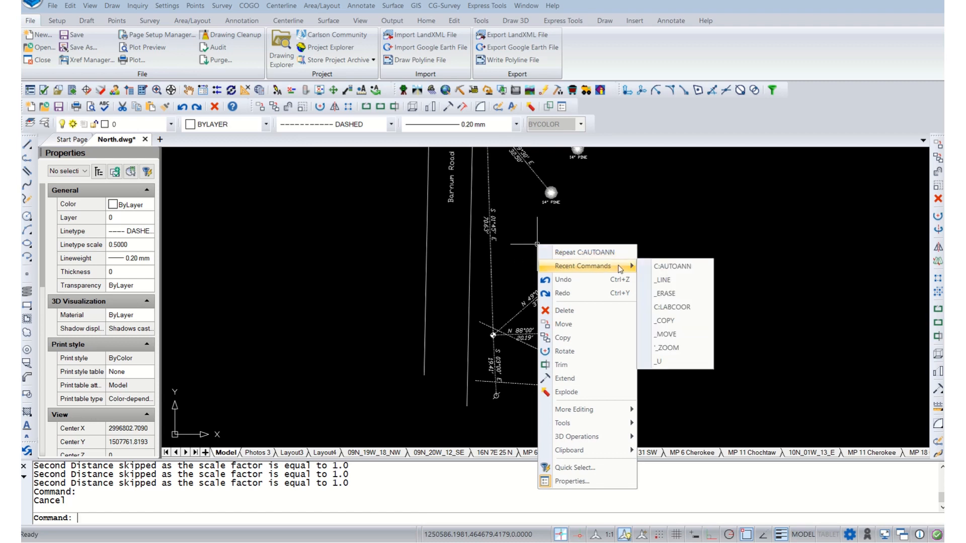
pyautogui.click(669, 307)
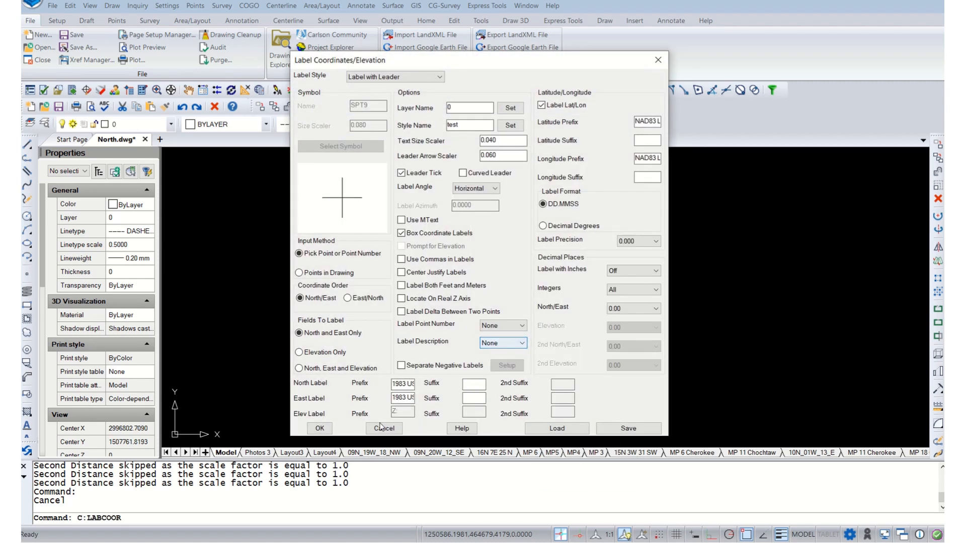
pyautogui.click(320, 429)
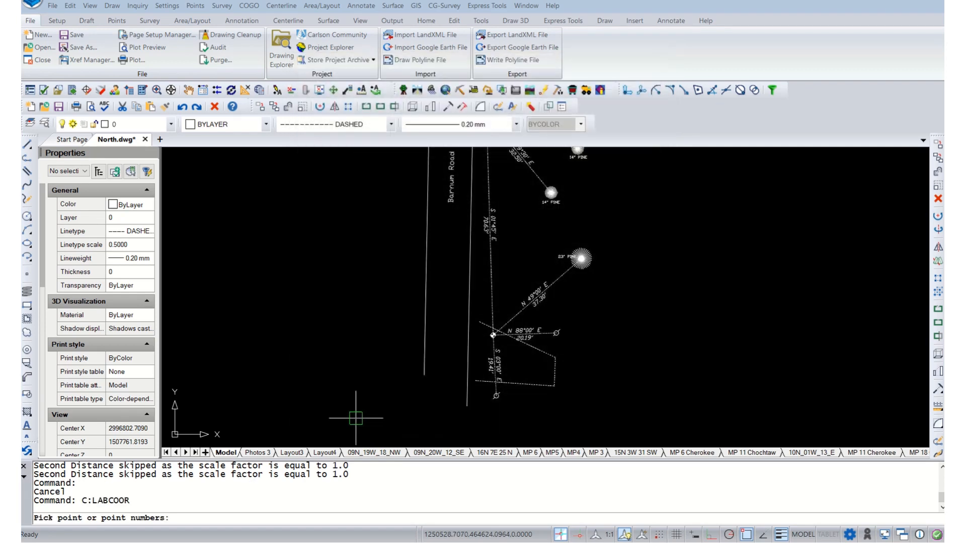
pyautogui.click(493, 334)
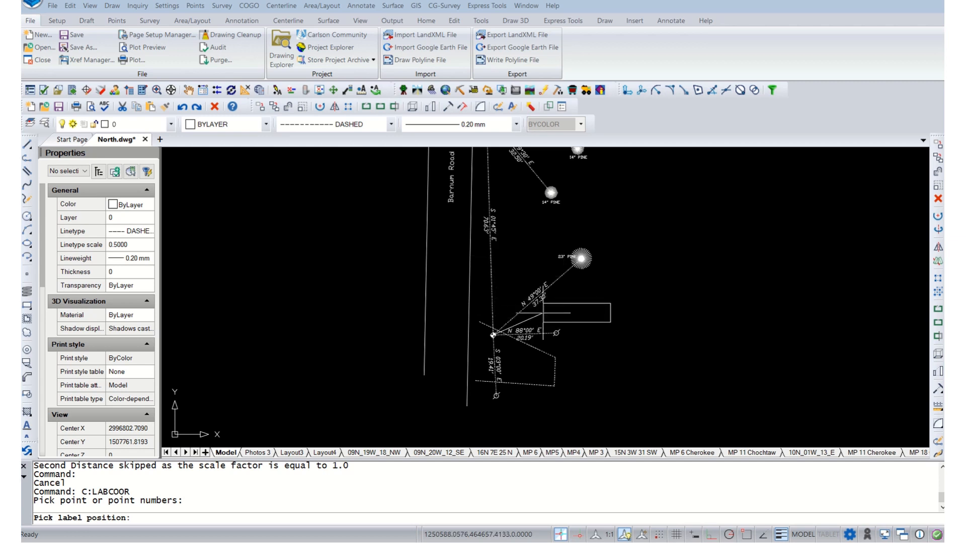
pyautogui.click(542, 313)
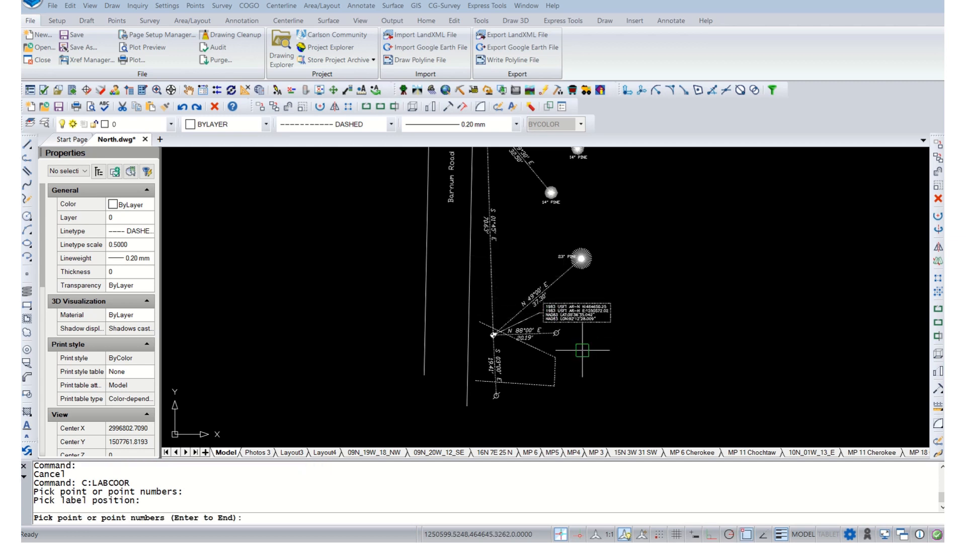
pyautogui.press('Escape')
# Change the linetype of the south corner's coordinate label box and leader to ByLayer
pyautogui.scroll(3, 560, 333)
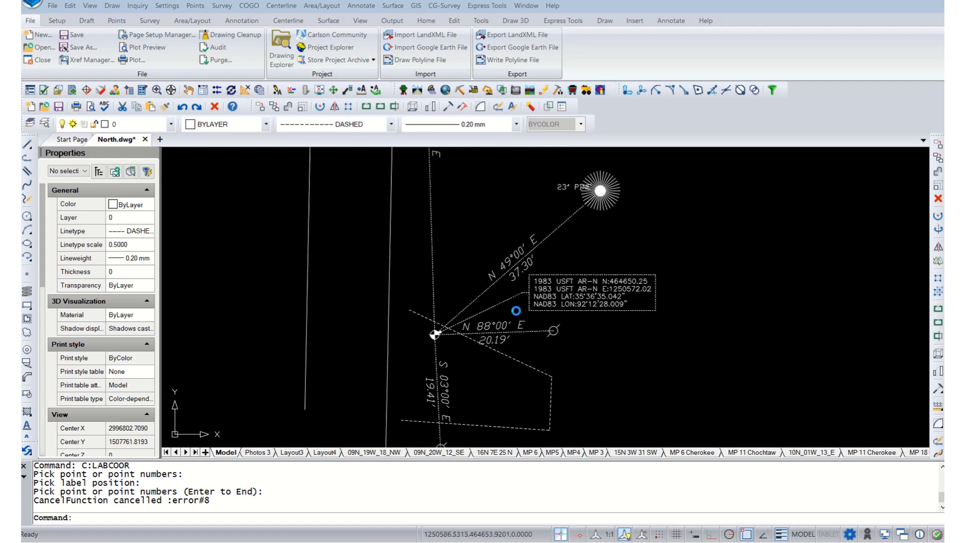
pyautogui.click(504, 301)
pyautogui.click(543, 307)
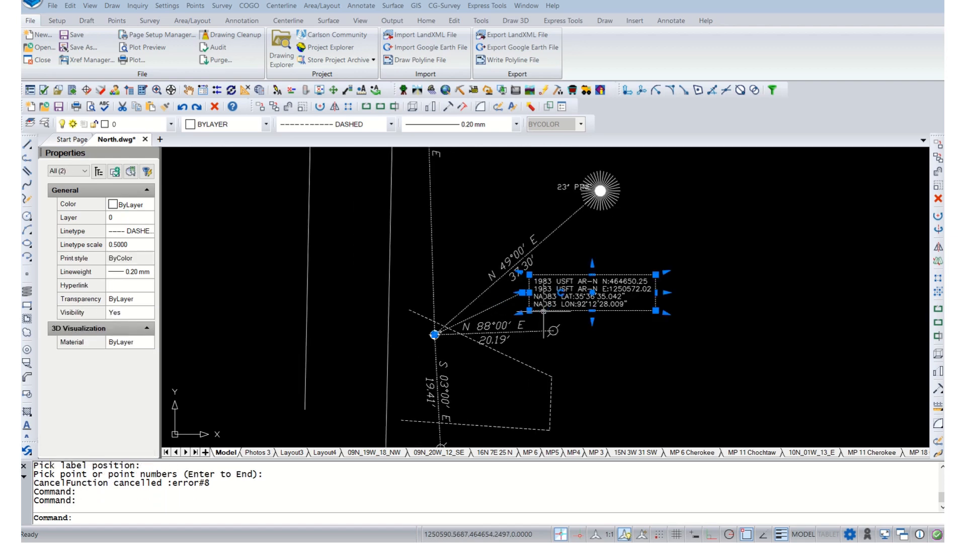
pyautogui.click(390, 125)
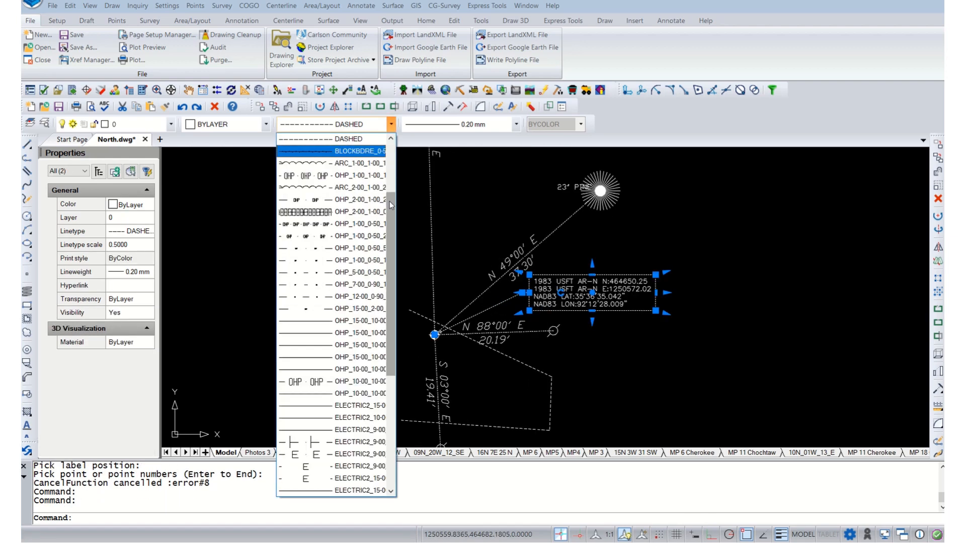
pyautogui.scroll(5, 391, 226)
pyautogui.click(353, 143)
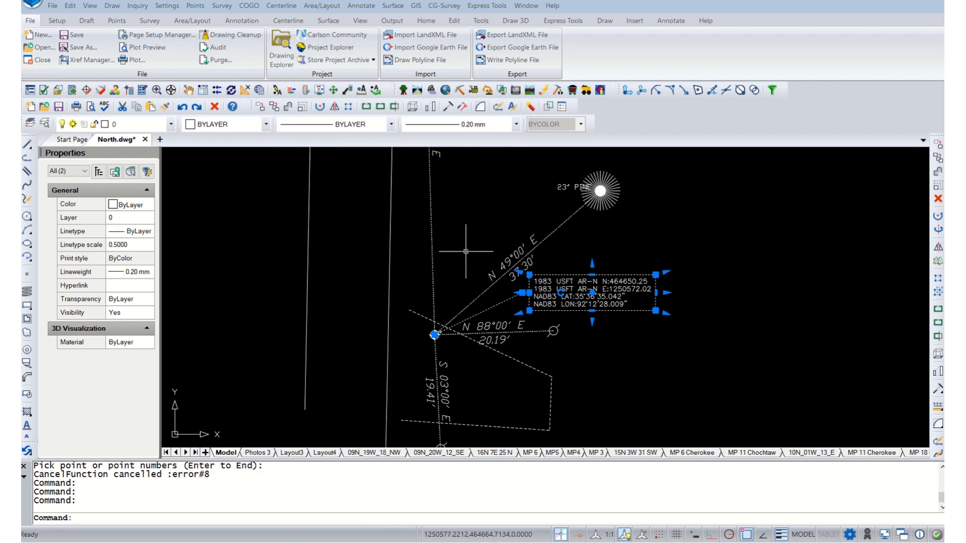
pyautogui.click(465, 232)
pyautogui.press('Escape')
pyautogui.press('Escape')
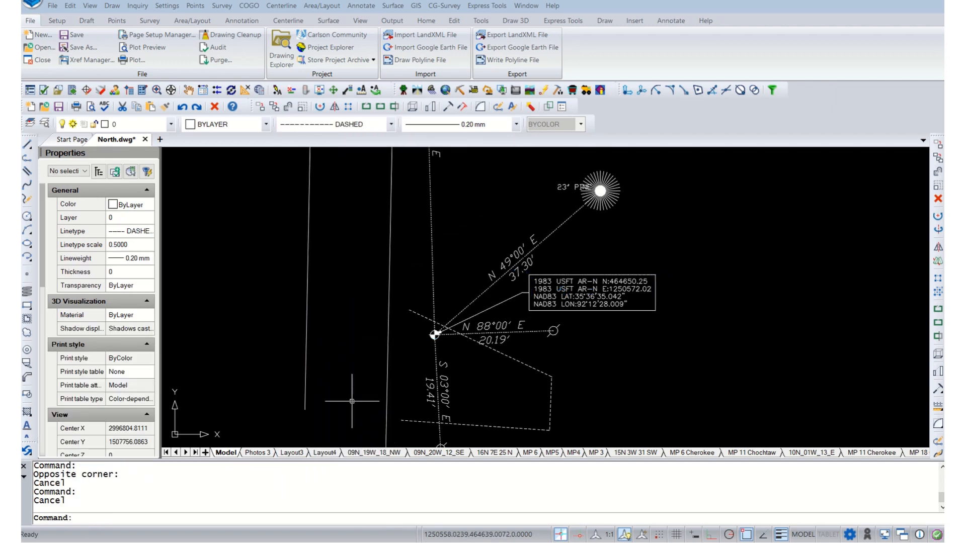
# Open the 11N-11W-07-NW layout and activate its viewport for editing
pyautogui.click(195, 452)
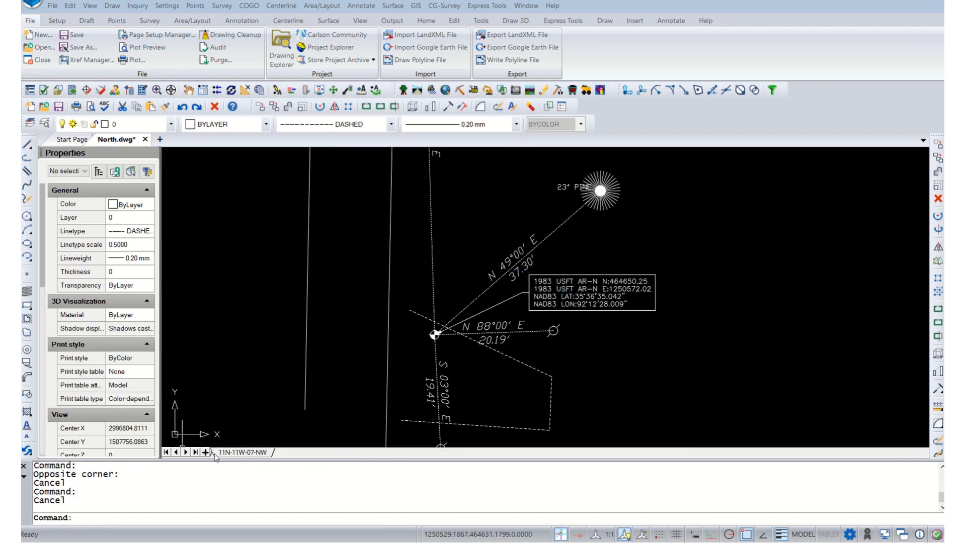
pyautogui.click(241, 453)
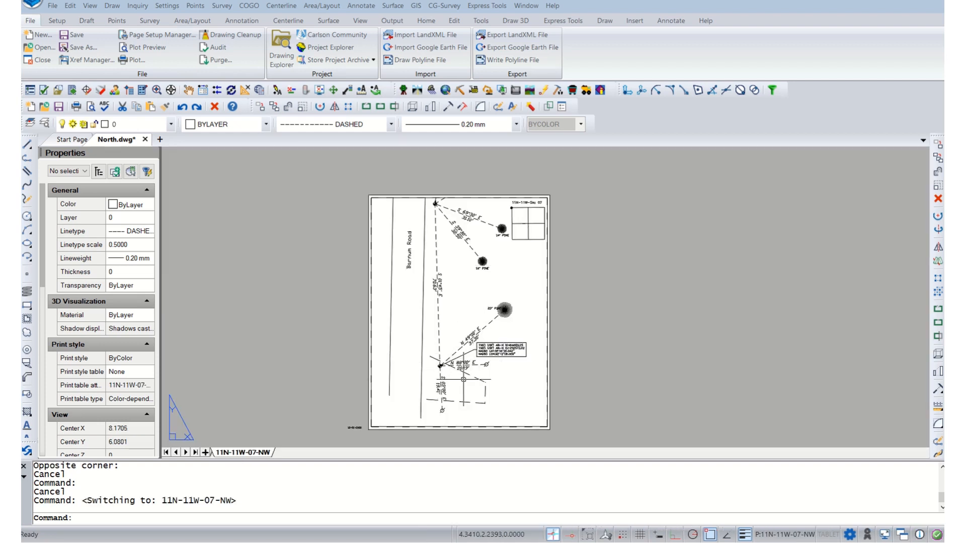
pyautogui.click(390, 343)
pyautogui.doubleClick(389, 344)
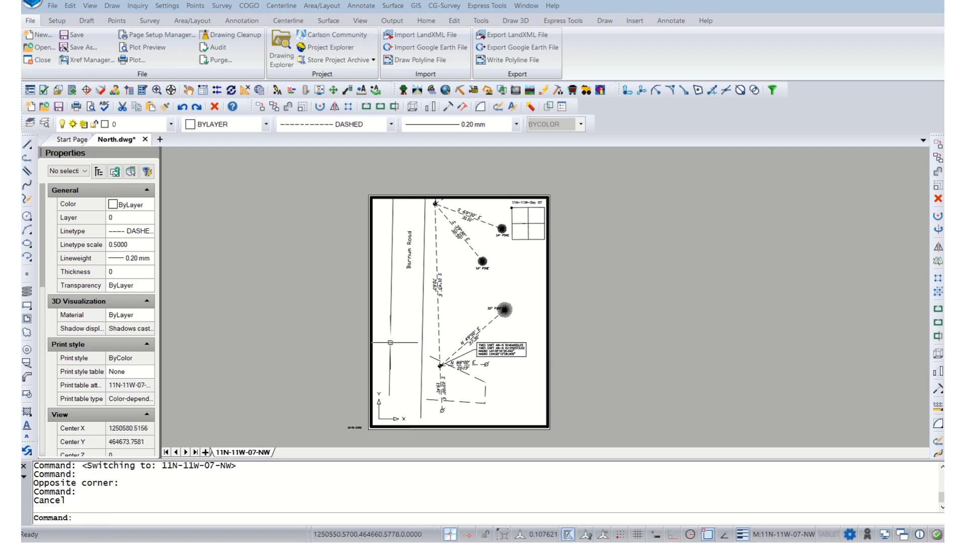
# Stretch the south end of Barnum Road's west edge line down close to the sheet border
pyautogui.click(389, 343)
pyautogui.click(389, 395)
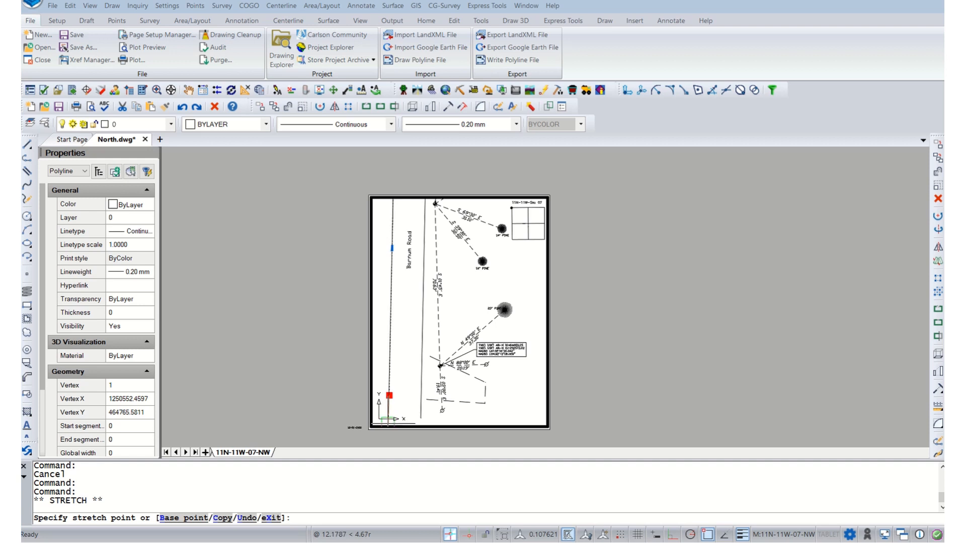
pyautogui.click(388, 422)
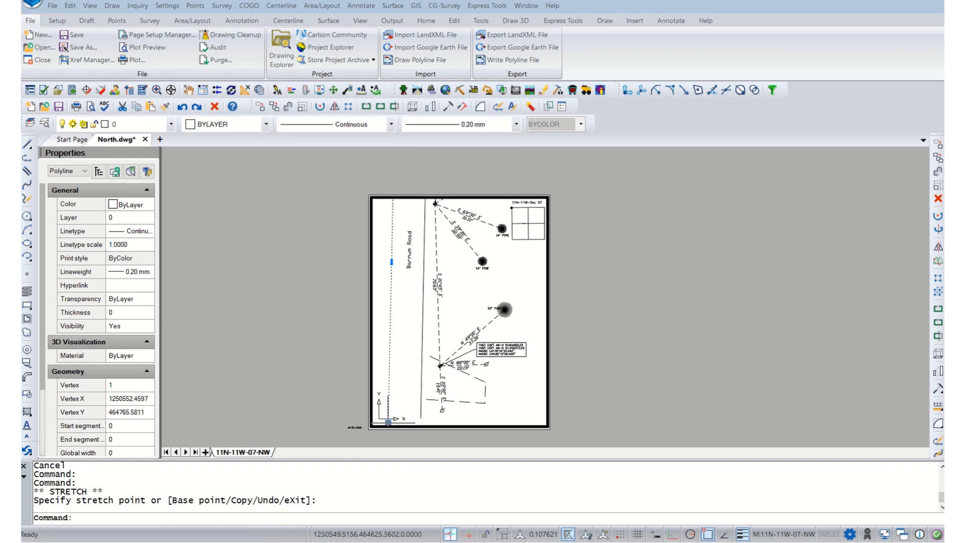
# Turn off object snapping and stretch the south end of Barnum Road's east edge line down to the sheet border
pyautogui.click(420, 405)
pyautogui.click(421, 417)
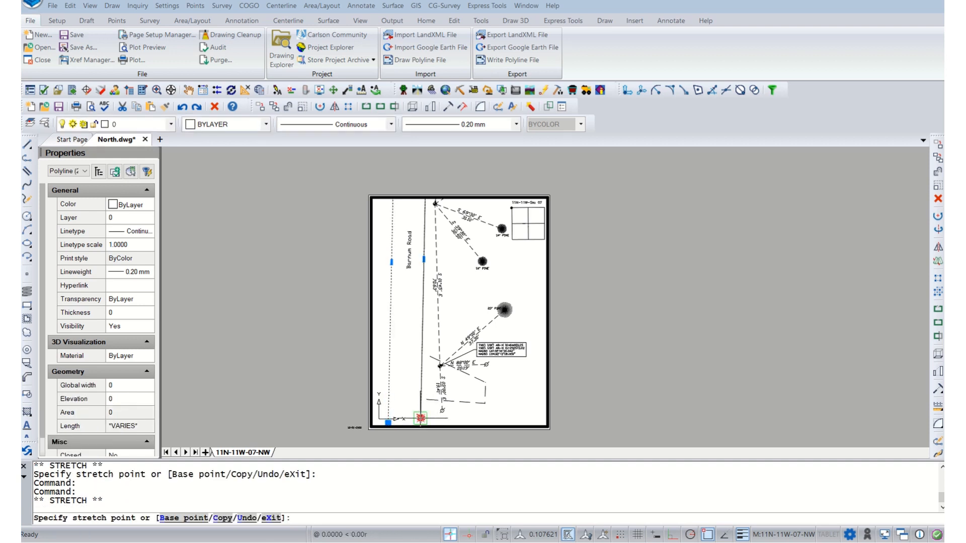
pyautogui.click(707, 534)
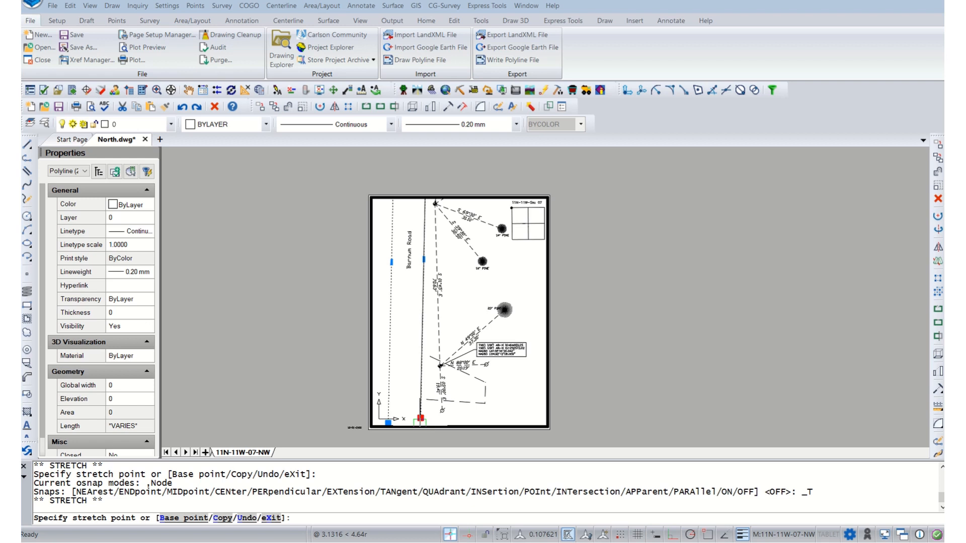
pyautogui.click(420, 424)
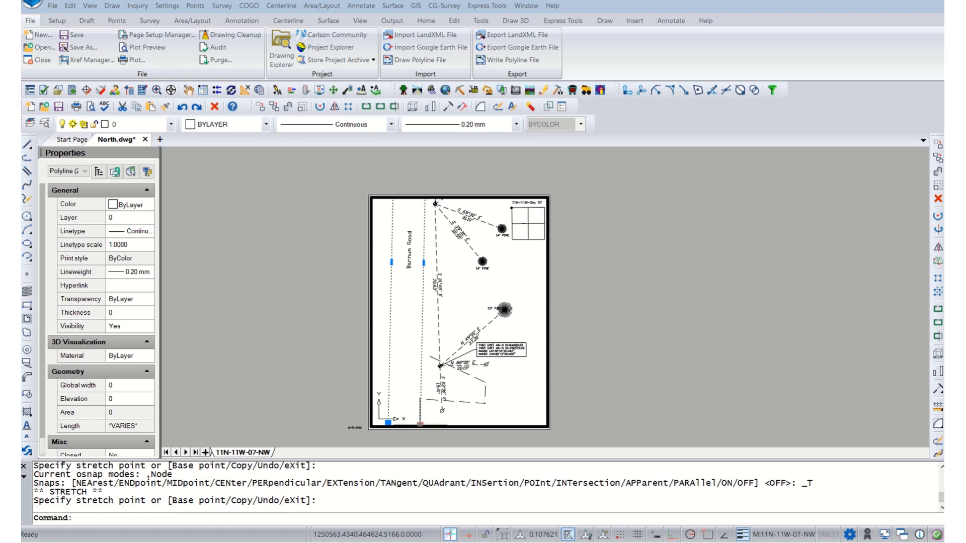
pyautogui.click(476, 297)
pyautogui.press('Escape')
pyautogui.press('Escape')
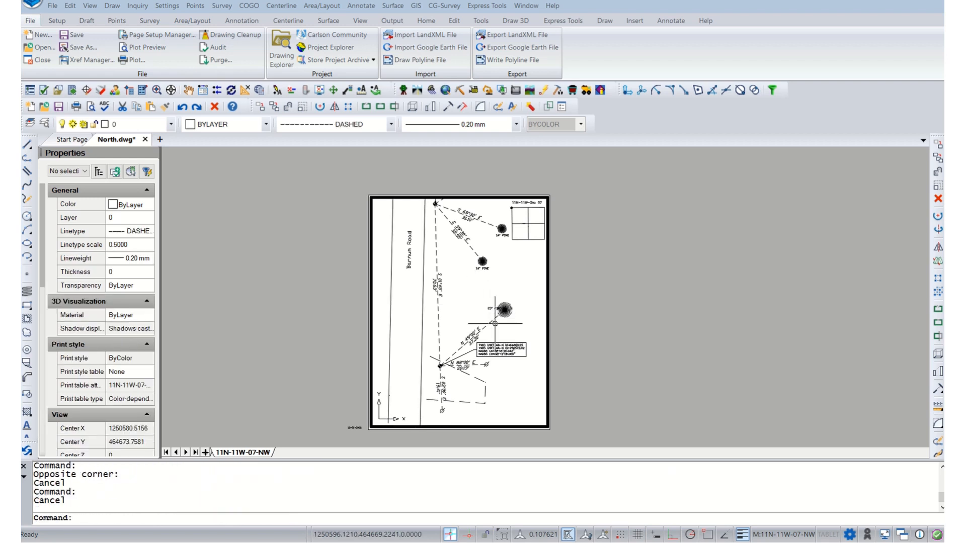
# Move the 23" PINE label clear of its tree symbol, placing it just above the tree
pyautogui.click(497, 309)
pyautogui.click(501, 310)
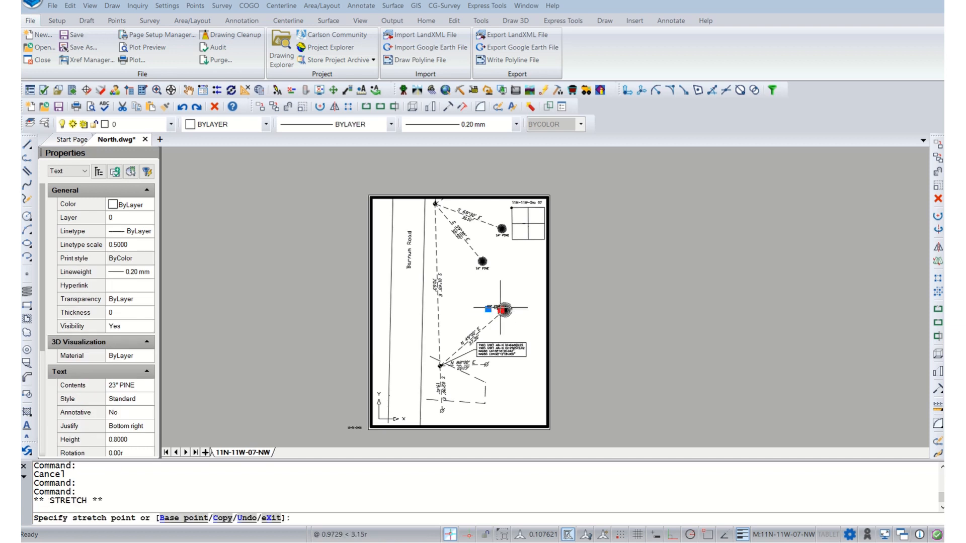
pyautogui.click(506, 302)
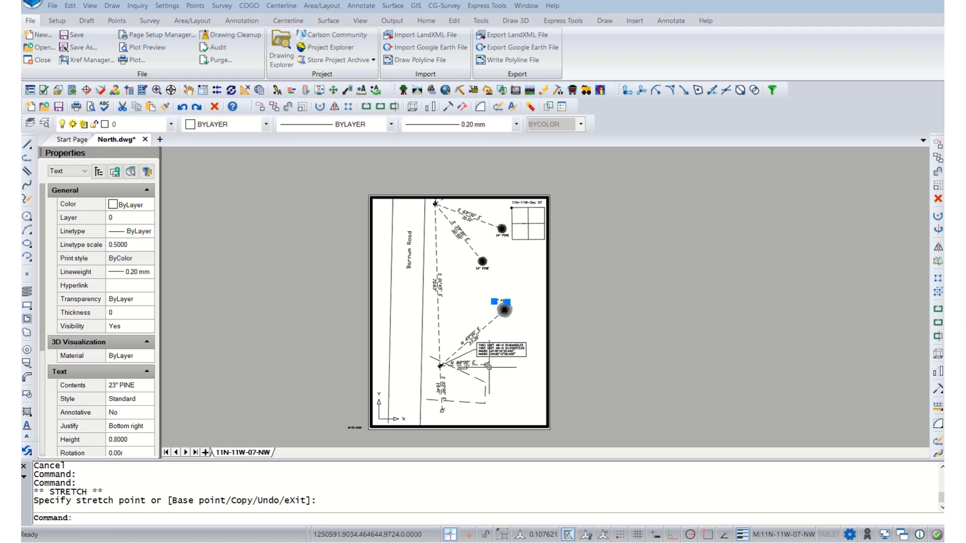
# Copy the 23" PINE label beside the symbols at the ends of the N 88°00' E and S 03°00' E tie lines
pyautogui.rightClick(507, 302)
pyautogui.click(537, 159)
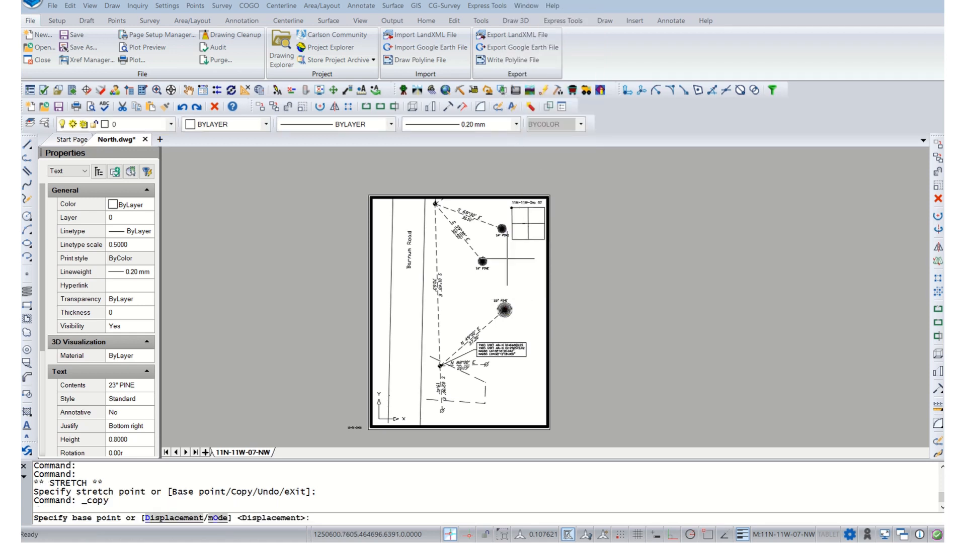
pyautogui.click(503, 300)
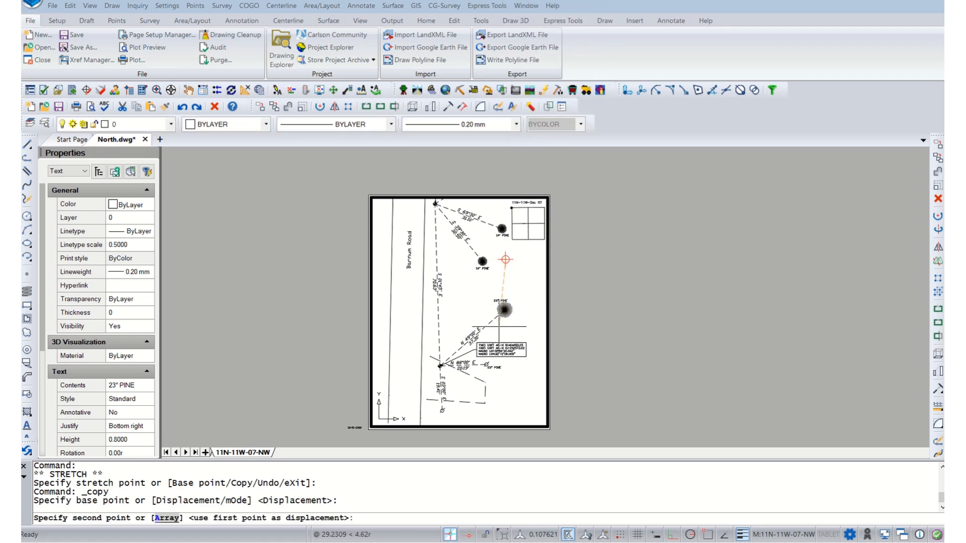
pyautogui.click(507, 395)
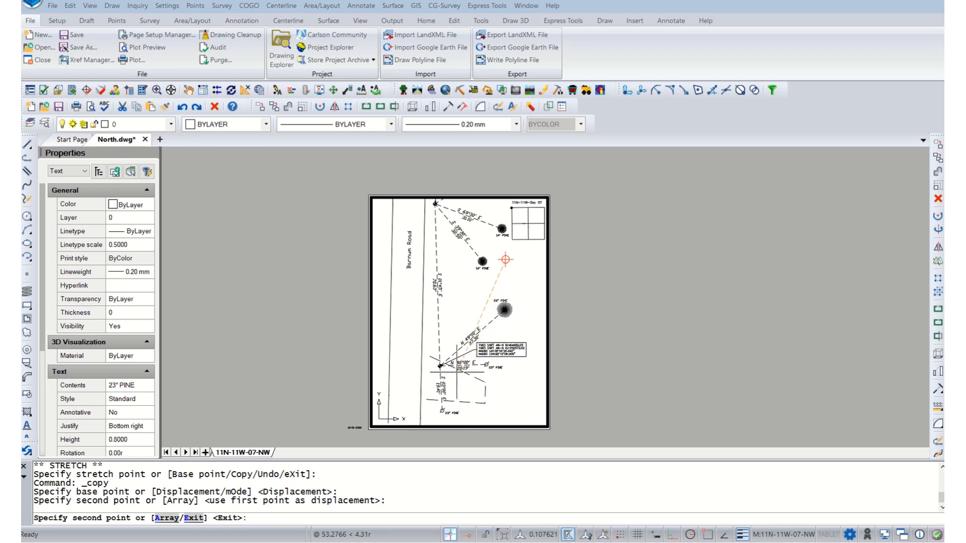
pyautogui.press('Escape')
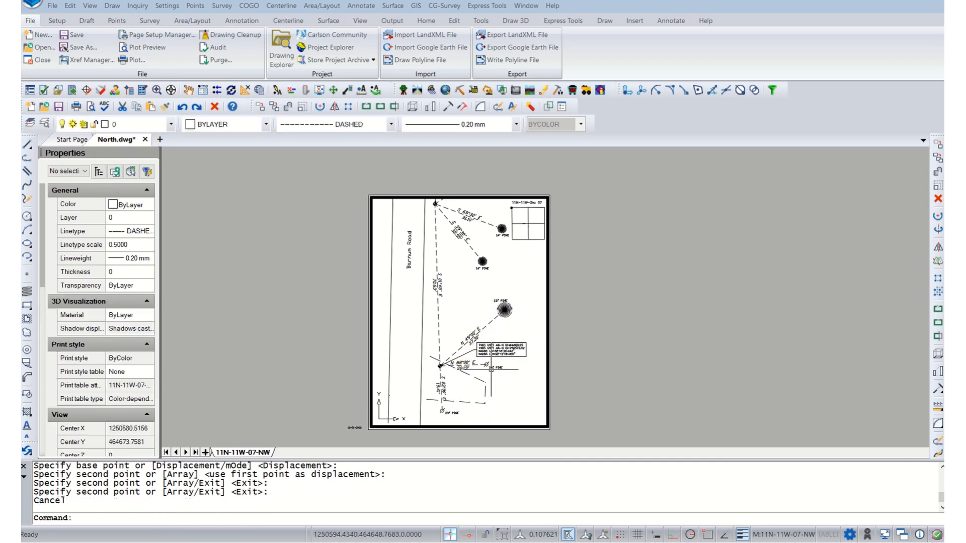
# Change the text of both copied labels at the east and south tie line ends to "Power pole"
pyautogui.doubleClick(495, 365)
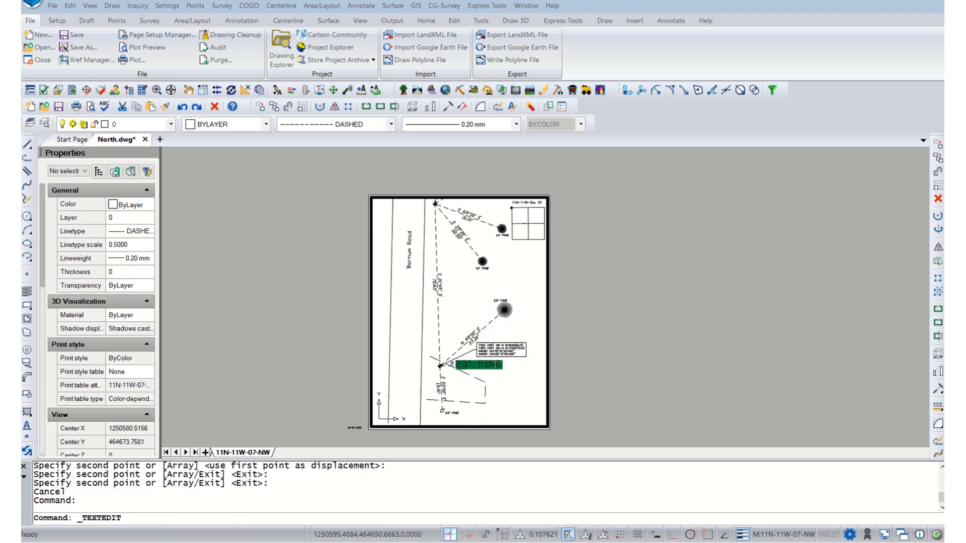
pyautogui.write('Power pole')
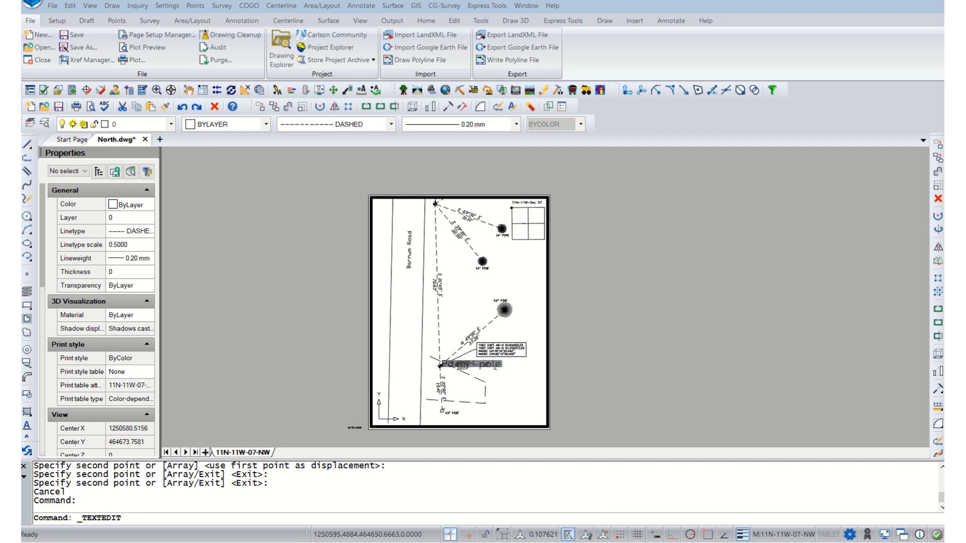
pyautogui.click(506, 381)
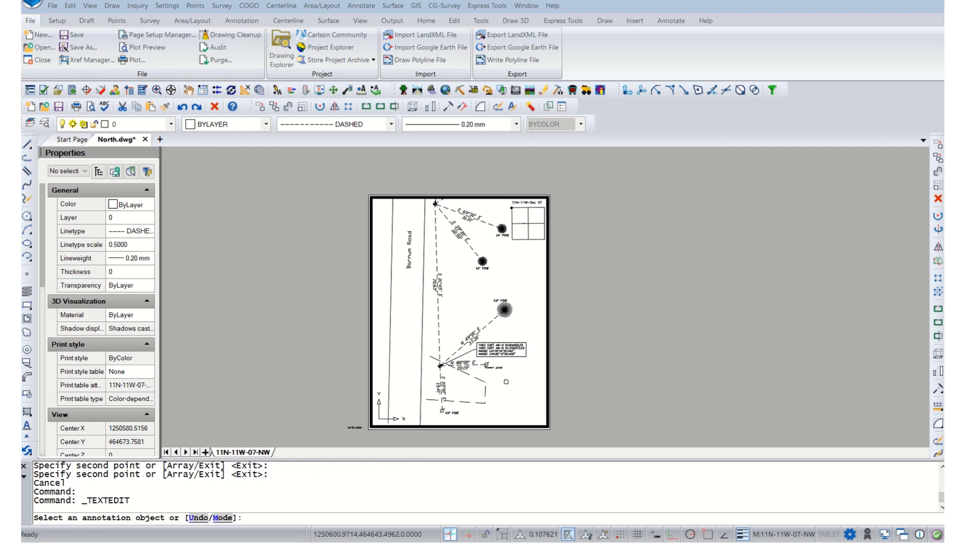
pyautogui.click(456, 414)
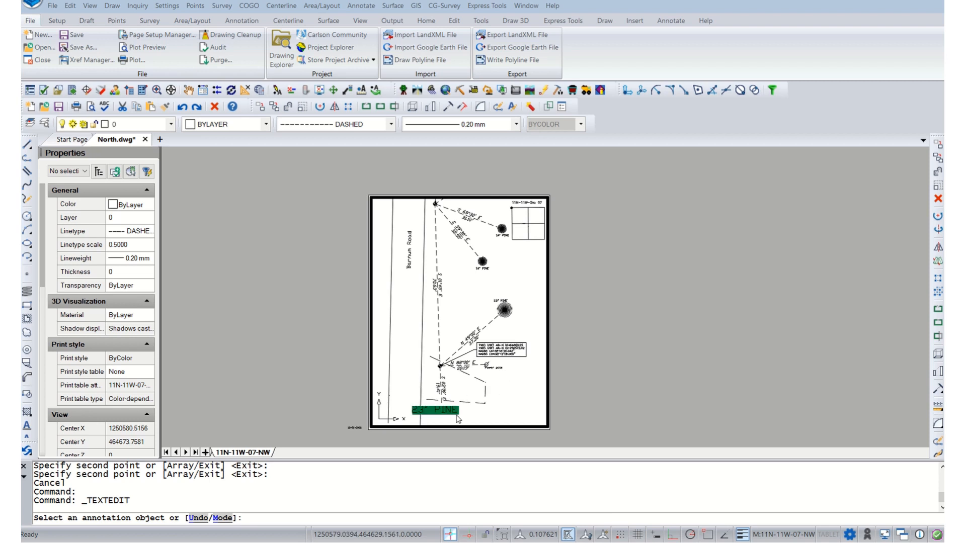
pyautogui.write('Power pole')
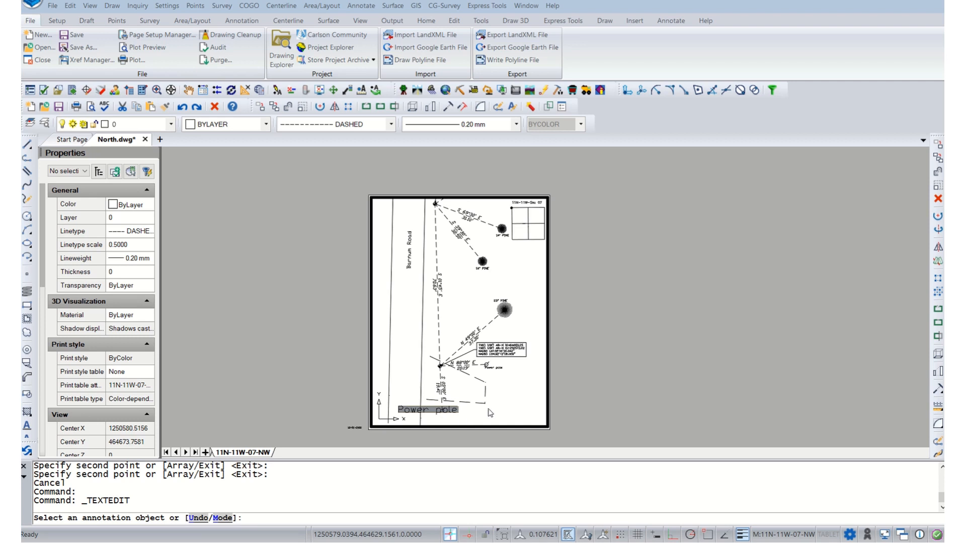
pyautogui.click(515, 401)
pyautogui.press('Escape')
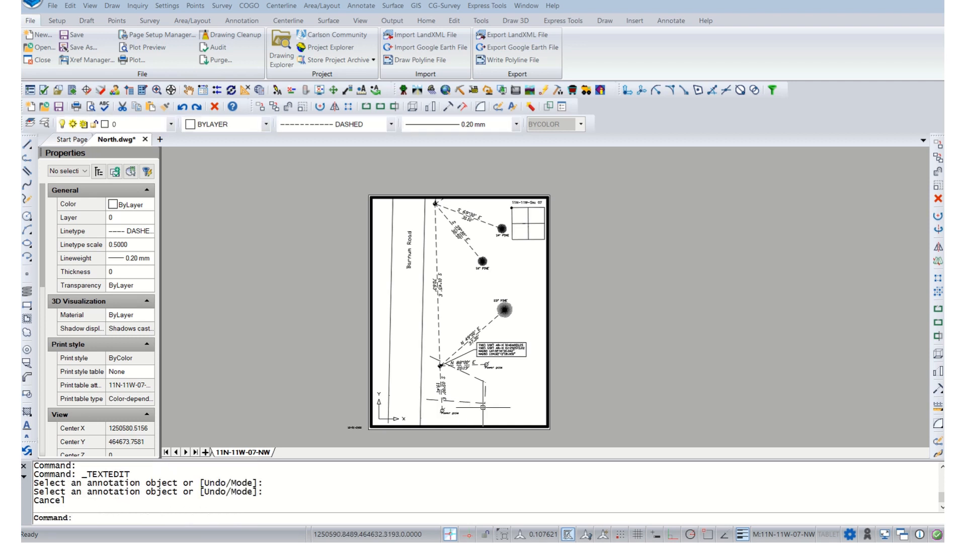
# Shift the south Power pole label slightly down and to the right, clear of its pole symbol
pyautogui.doubleClick(611, 392)
pyautogui.scroll(3, 498, 407)
pyautogui.moveTo(499, 393); pyautogui.dragTo(525, 344, button='middle')
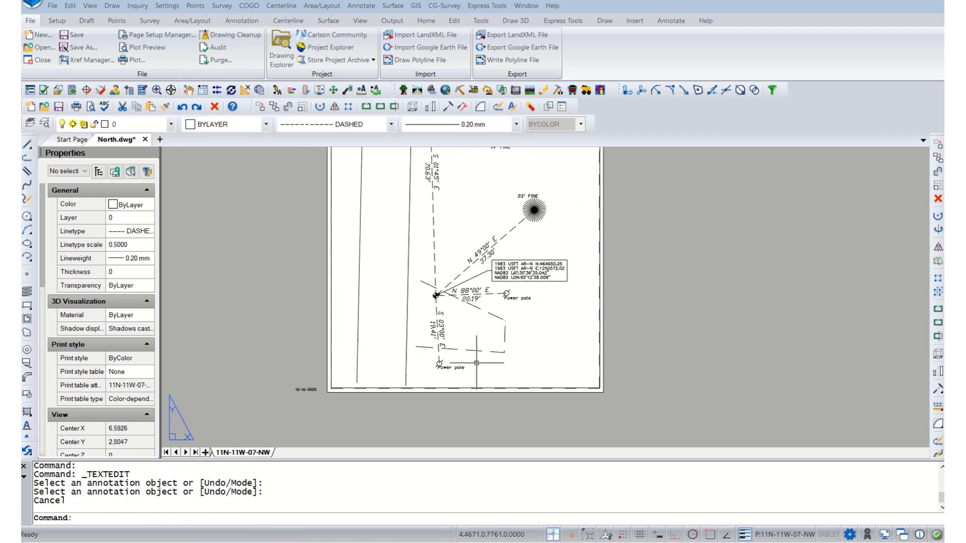
pyautogui.doubleClick(457, 368)
pyautogui.click(458, 368)
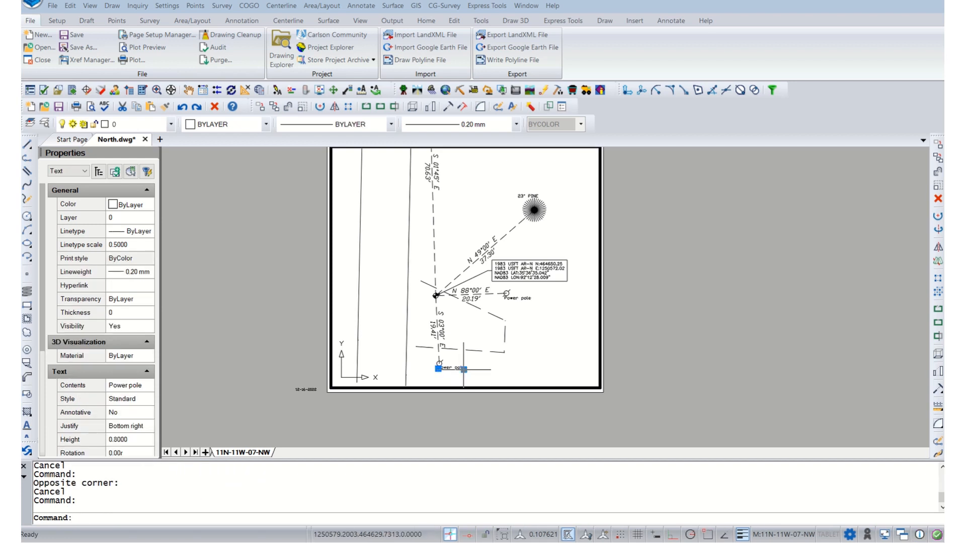
pyautogui.click(463, 368)
pyautogui.click(466, 372)
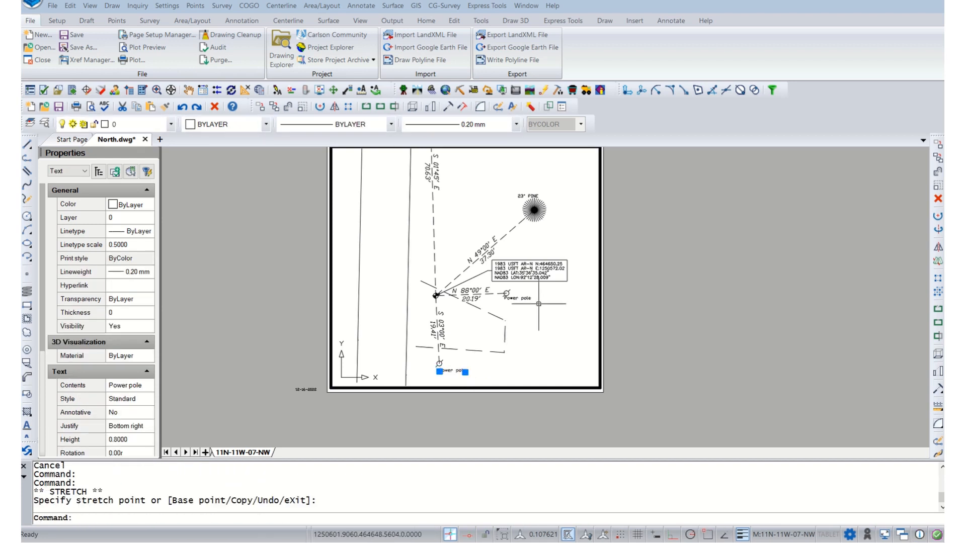
# Shift the east Power pole label slightly right, clear of its pole symbol, and return to paper space
pyautogui.click(529, 299)
pyautogui.click(530, 300)
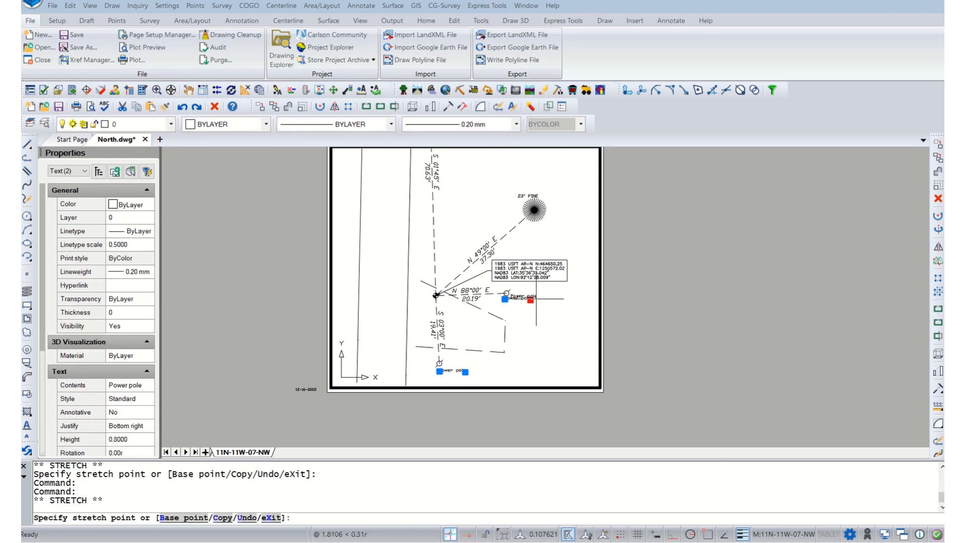
pyautogui.click(562, 295)
pyautogui.click(562, 296)
pyautogui.press('Escape')
pyautogui.press('Escape')
pyautogui.press('Escape')
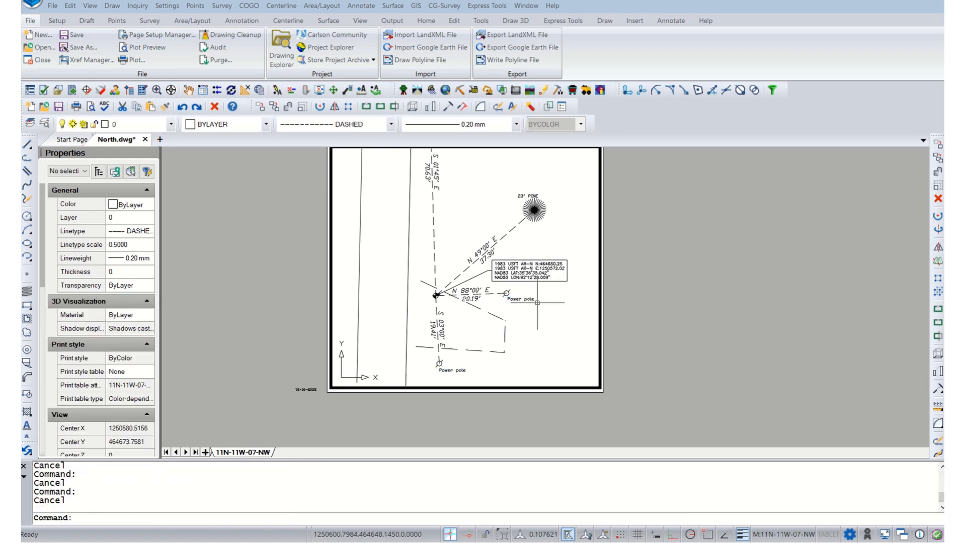
pyautogui.doubleClick(632, 310)
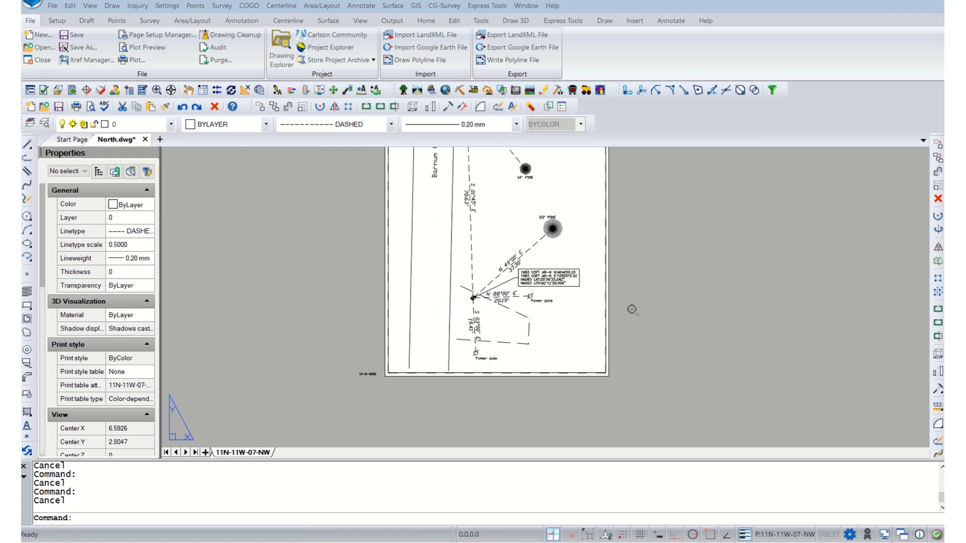